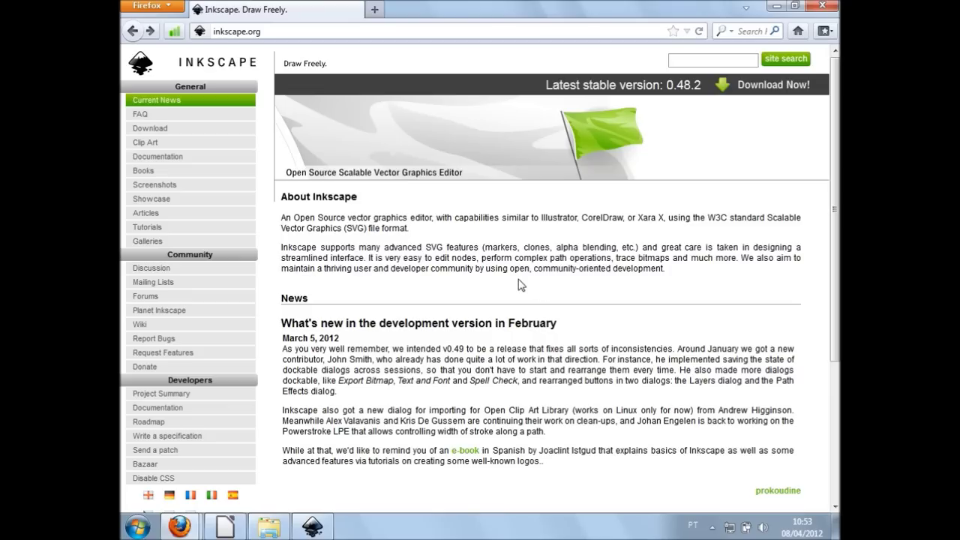
Open the Download page from the inkscape.org sidebar and scroll through it.
{"action": "left_click", "coordinate": [273, 31]}
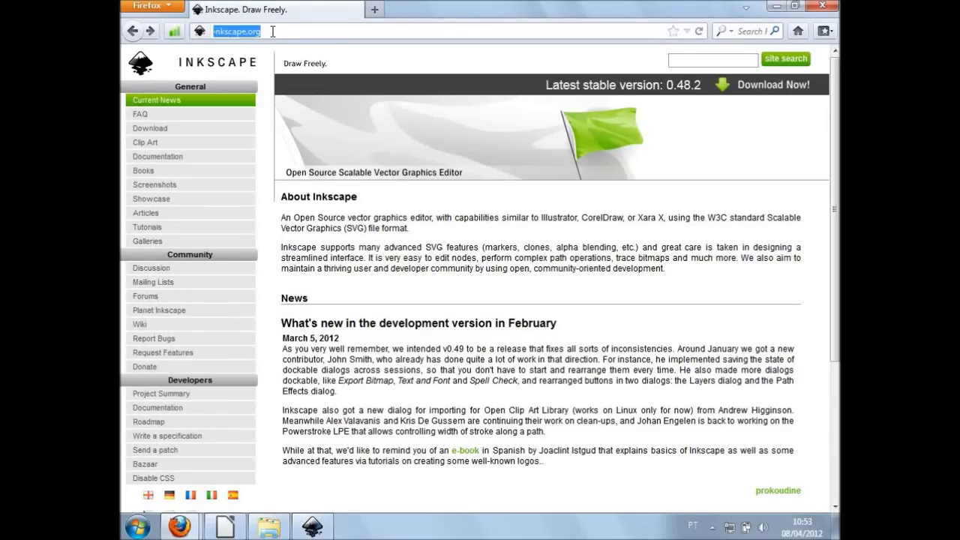
{"action": "left_click", "coordinate": [276, 31]}
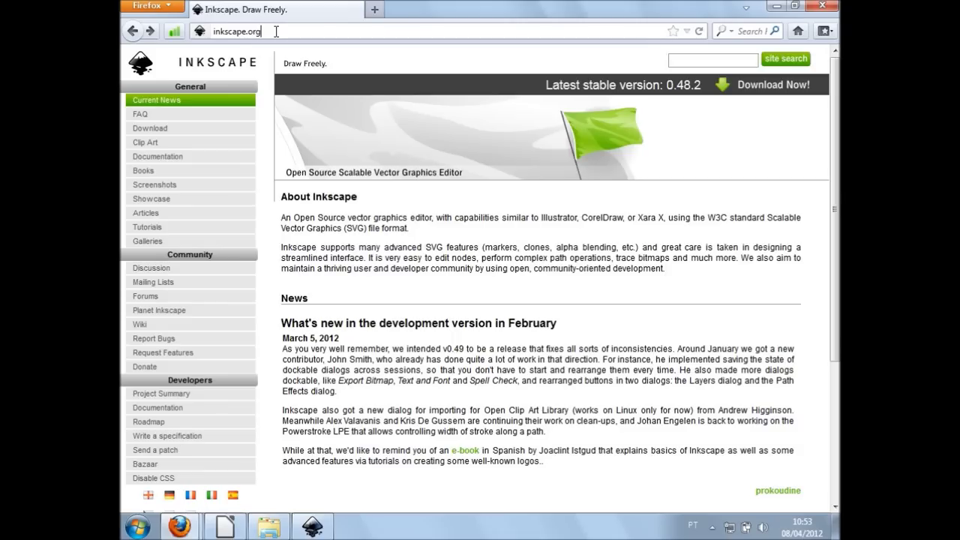
{"action": "left_click", "coordinate": [171, 131]}
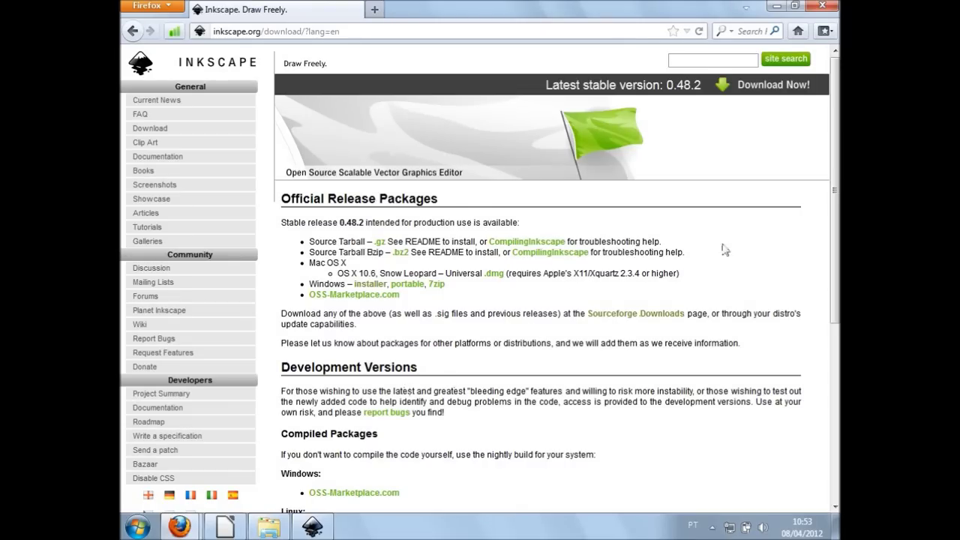
{"action": "scroll", "coordinate": [839, 146], "scroll_direction": "down", "scroll_amount": 4}
{"action": "scroll", "coordinate": [839, 146], "scroll_direction": "down", "scroll_amount": 3}
{"action": "scroll", "coordinate": [769, 99], "scroll_direction": "up", "scroll_amount": 7}
Go to SourceForge's Inkscape files and request the Inkscape-0.48.2-1-win32.exe installer.
{"action": "left_click", "coordinate": [759, 89]}
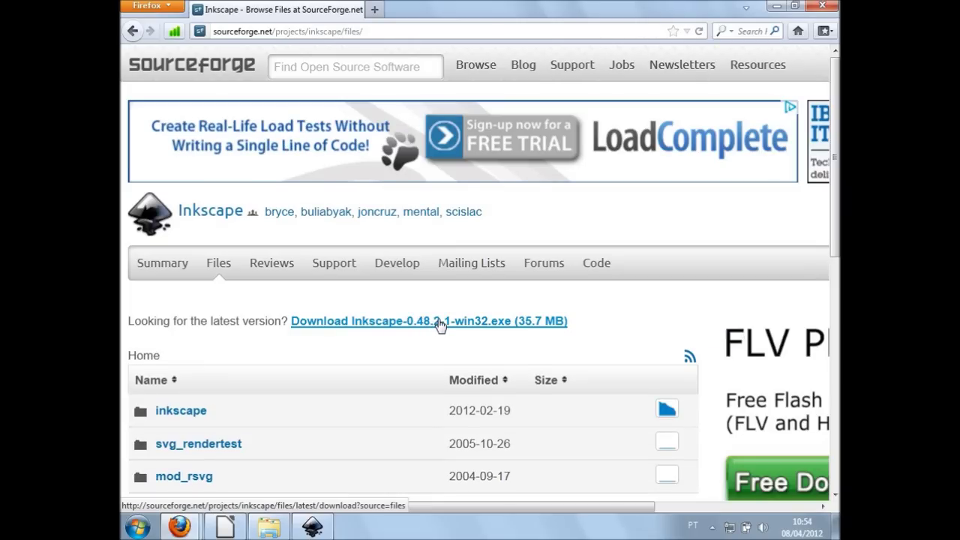
{"action": "left_click", "coordinate": [441, 325]}
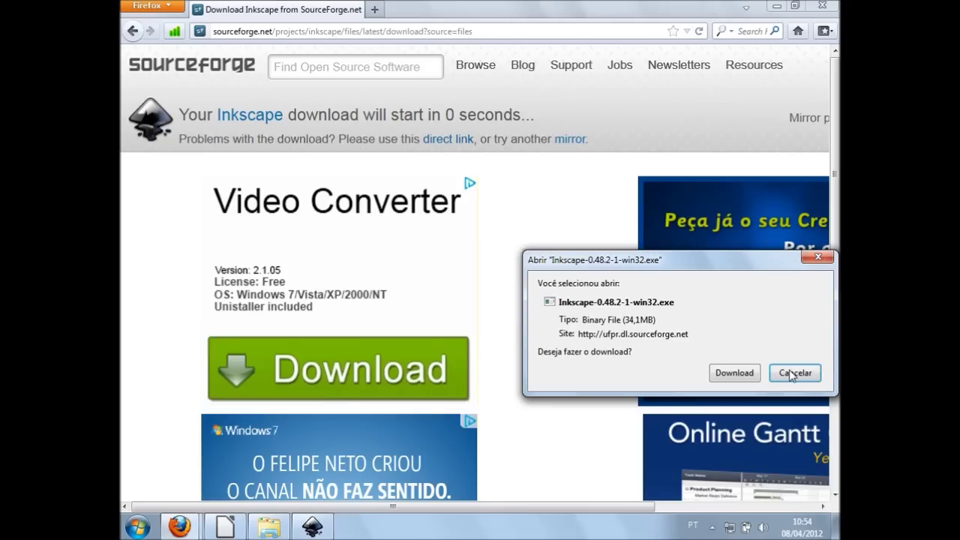
Check the blank Inkscape drawing, then return Firefox to SourceForge's Inkscape files page.
{"action": "left_click", "coordinate": [315, 528]}
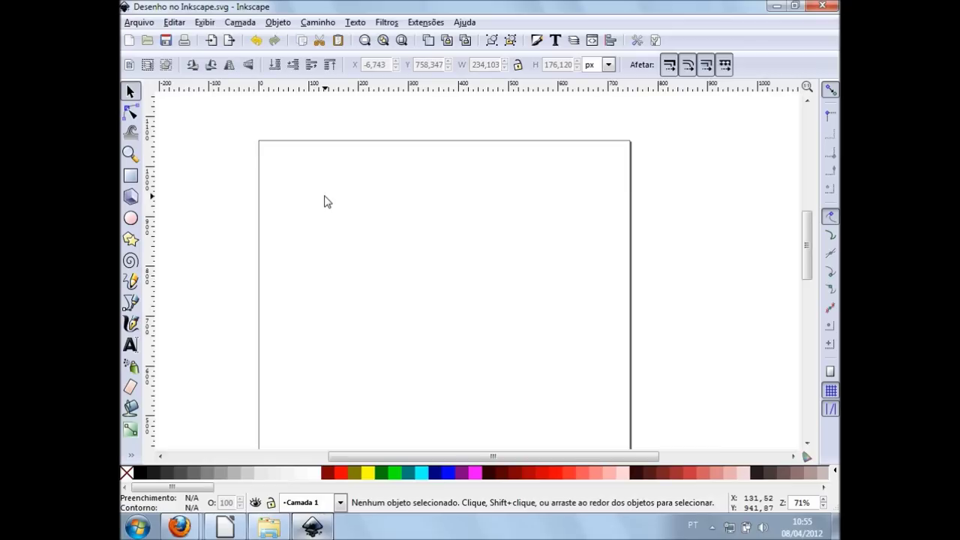
{"action": "left_click", "coordinate": [178, 529]}
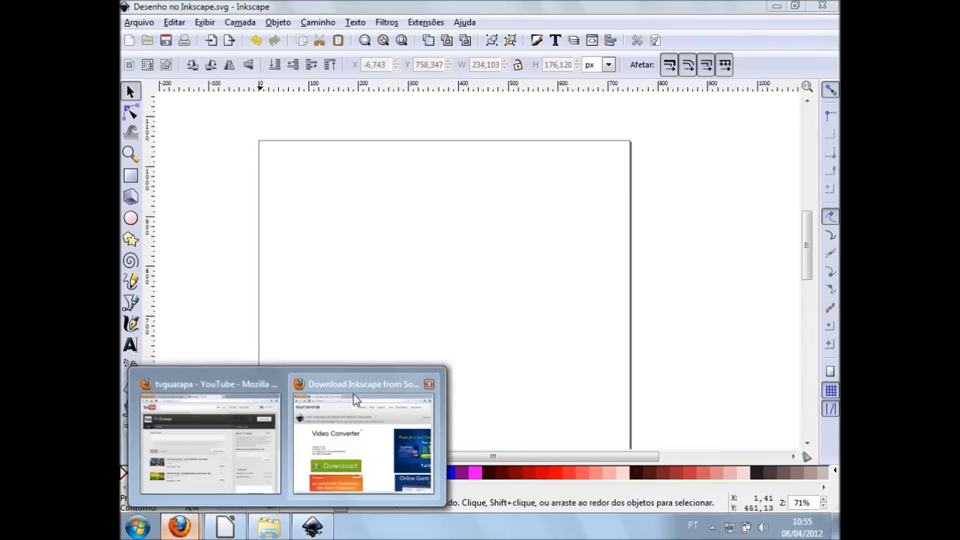
{"action": "left_click", "coordinate": [351, 398]}
{"action": "left_click", "coordinate": [131, 33]}
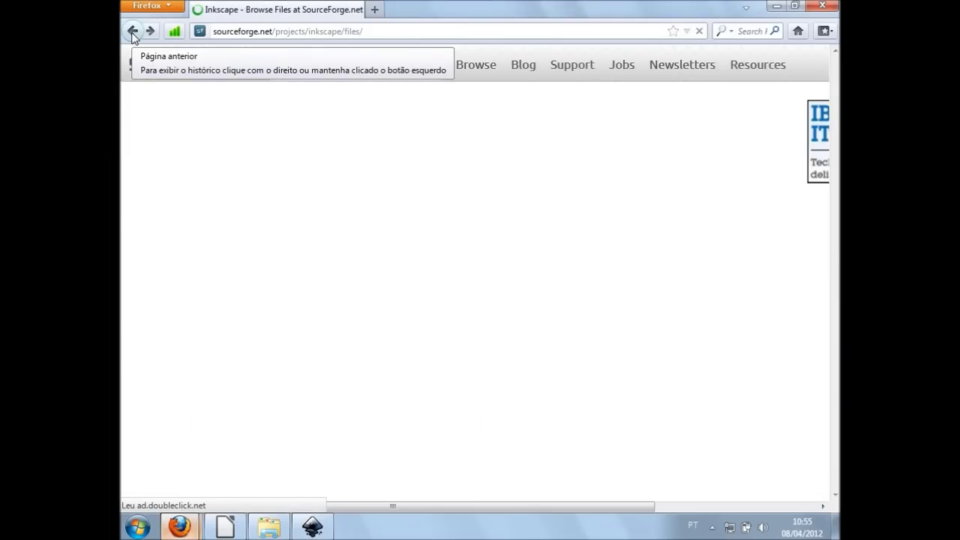
Go back to inkscape.org, open Documentation and scroll through the tutorials table.
{"action": "left_click", "coordinate": [131, 33]}
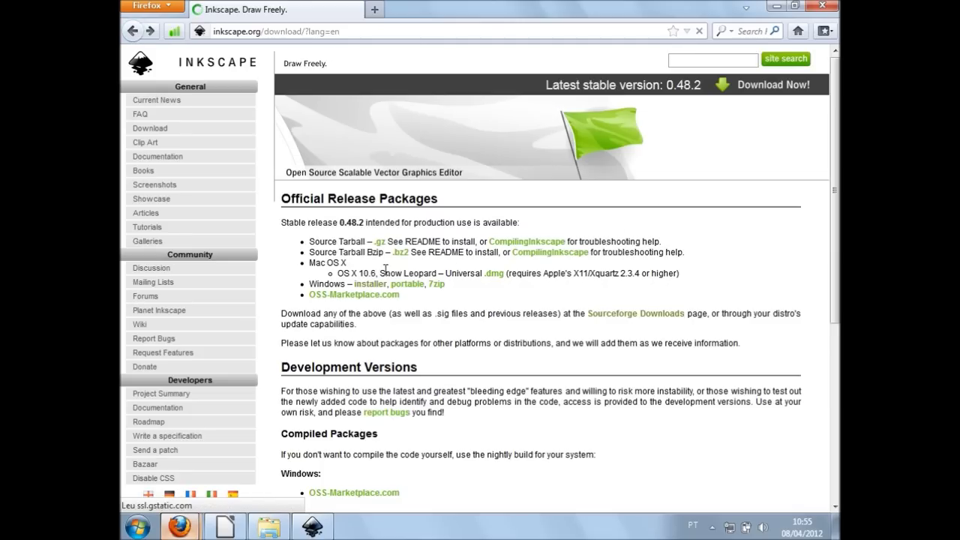
{"action": "left_click", "coordinate": [177, 160]}
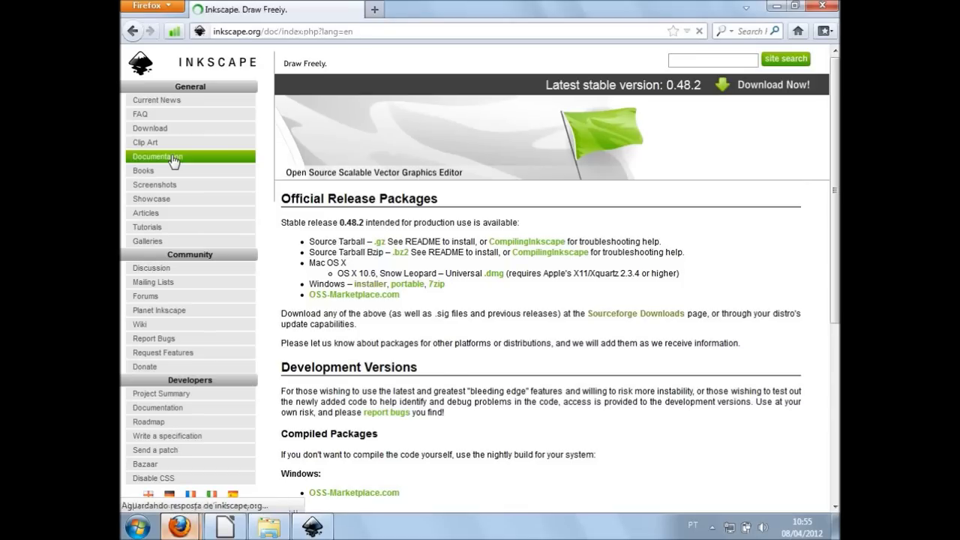
{"action": "scroll", "coordinate": [395, 254], "scroll_direction": "down", "scroll_amount": 3}
{"action": "scroll", "coordinate": [395, 254], "scroll_direction": "down", "scroll_amount": 3}
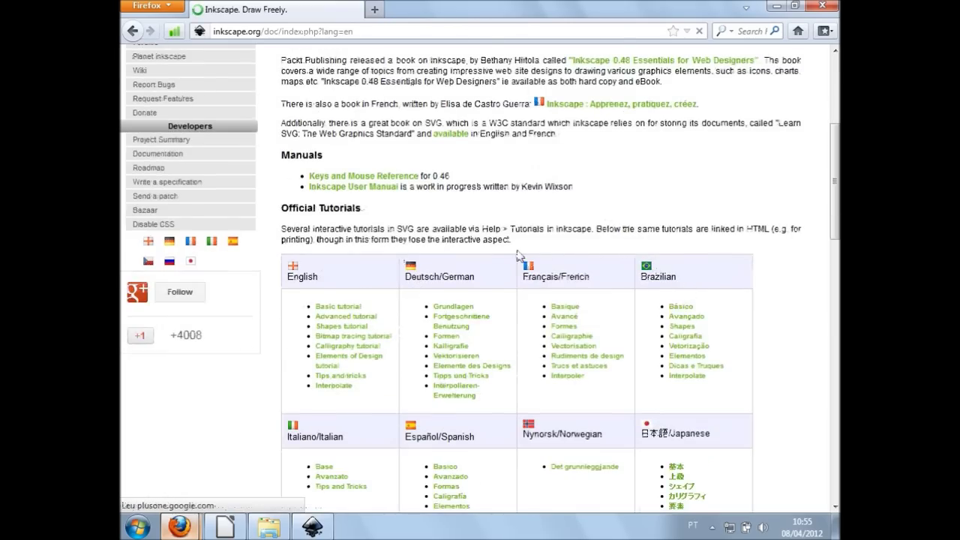
{"action": "scroll", "coordinate": [520, 256], "scroll_direction": "down", "scroll_amount": 4}
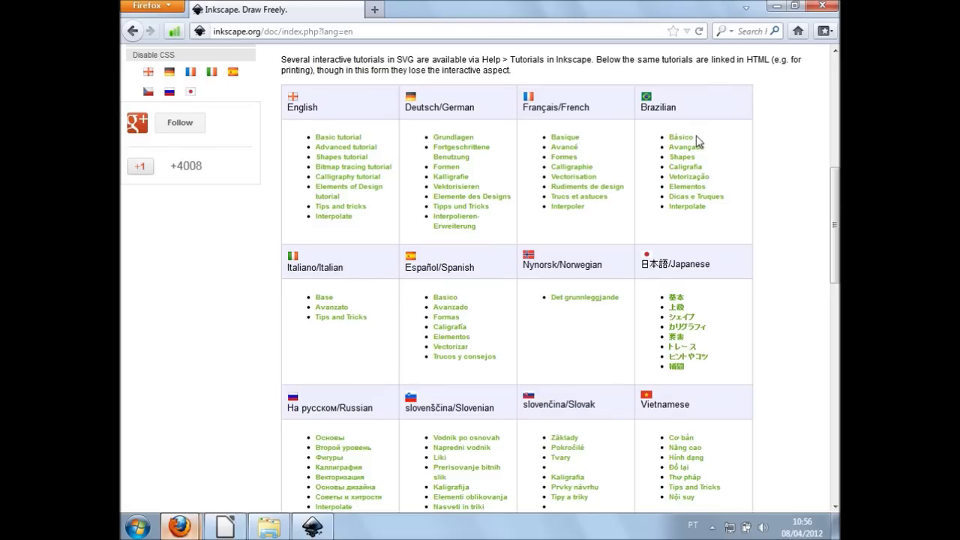
{"action": "scroll", "coordinate": [702, 141], "scroll_direction": "up", "scroll_amount": 10}
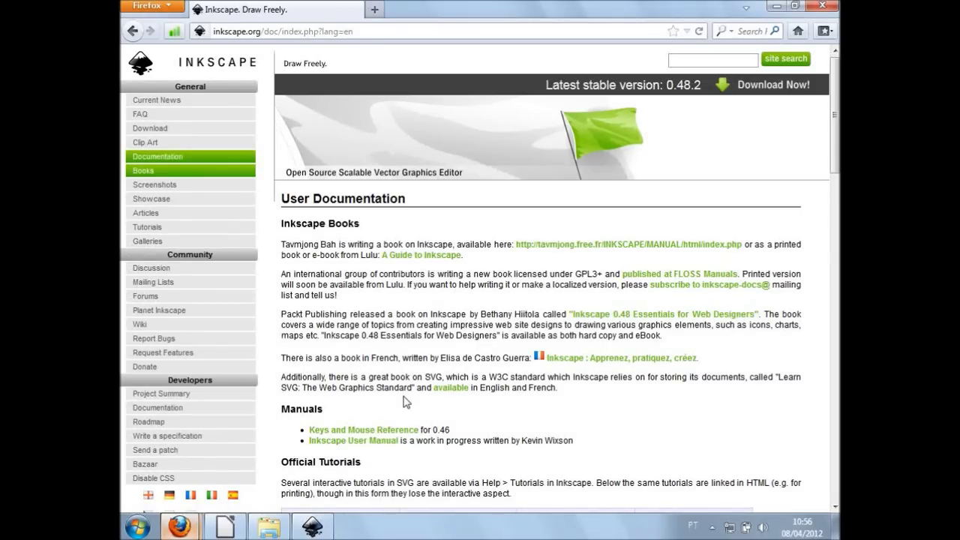
Switch to the Inkscape window showing the blank Desenho no Inkscape.svg page.
{"action": "left_click", "coordinate": [318, 527]}
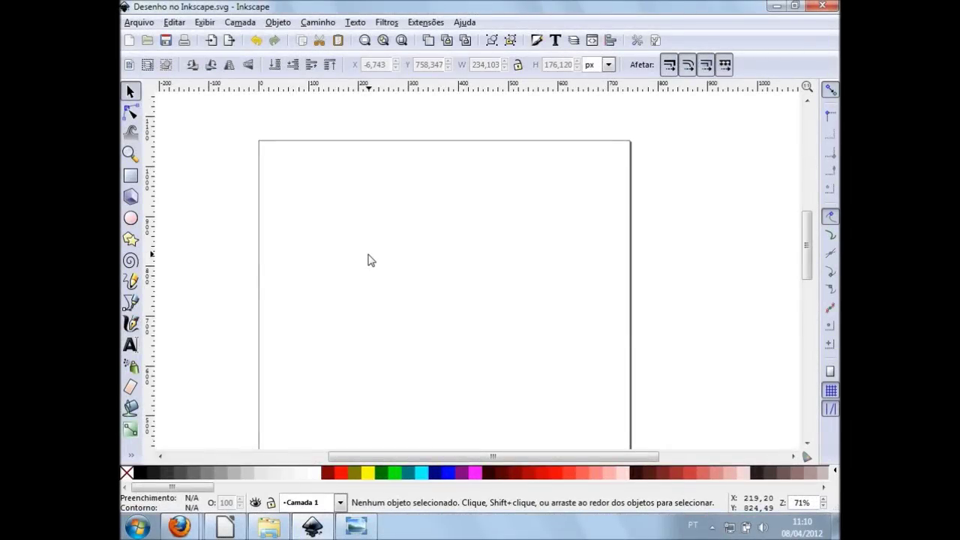
{"action": "left_click", "coordinate": [132, 22]}
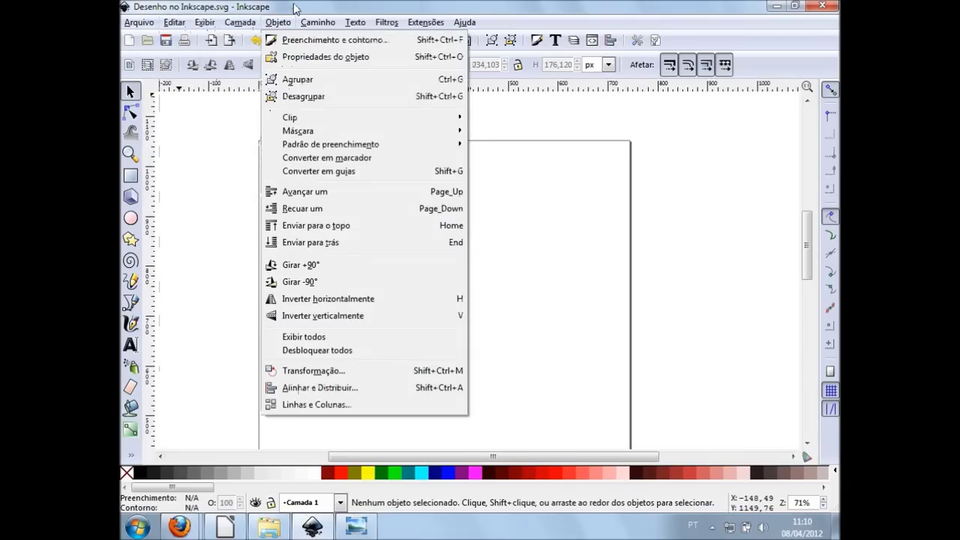
{"action": "left_click", "coordinate": [583, 264]}
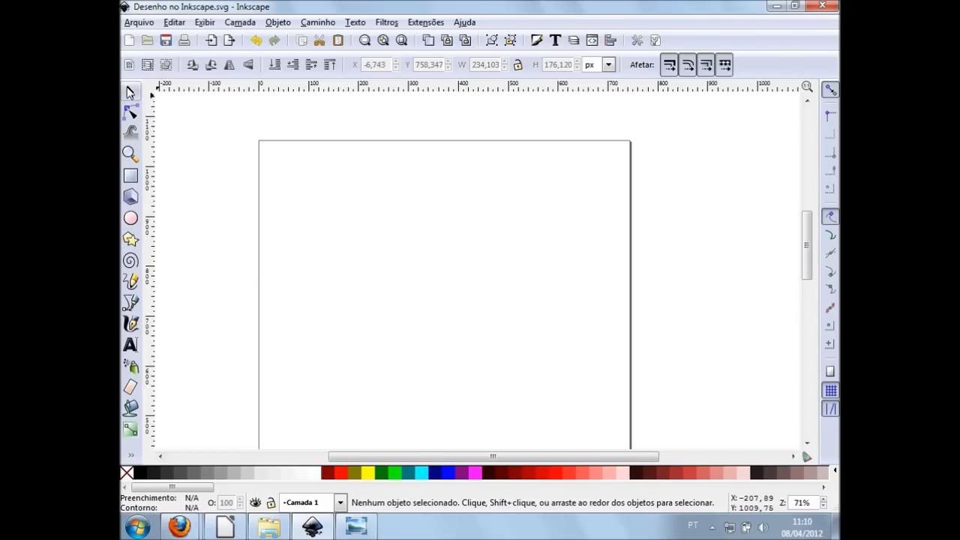
Select the Node tool, glance at the teclado keyboard image, and return to Inkscape.
{"action": "left_click", "coordinate": [132, 114]}
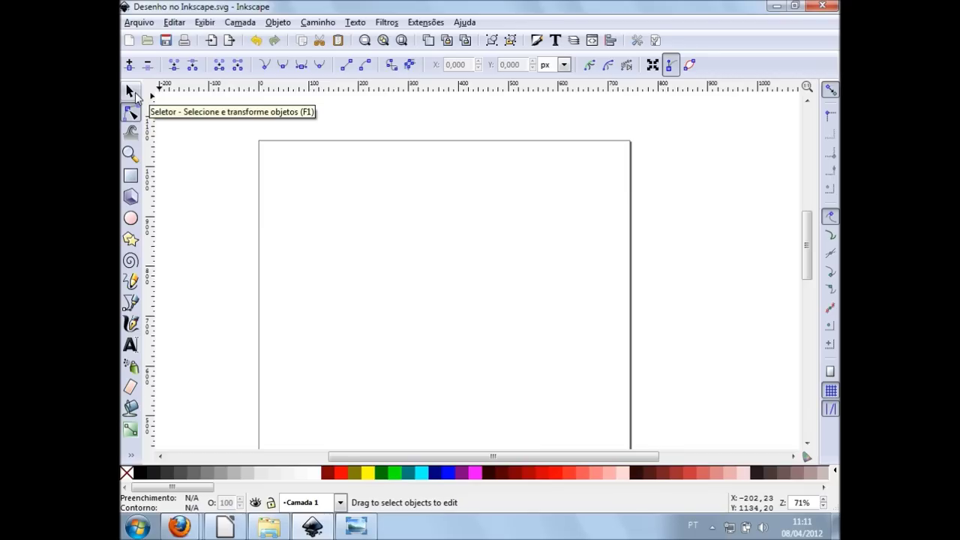
{"action": "left_click", "coordinate": [357, 528]}
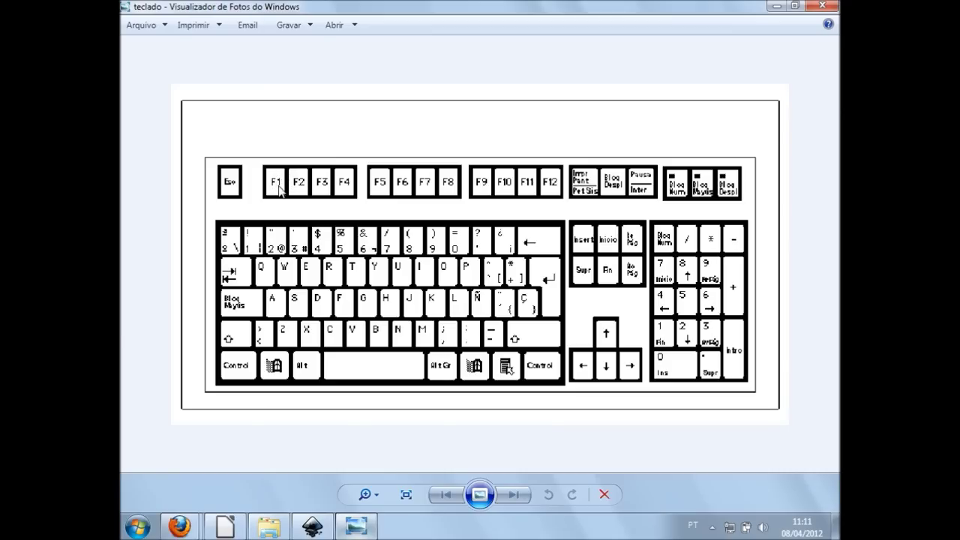
{"action": "left_click", "coordinate": [311, 527]}
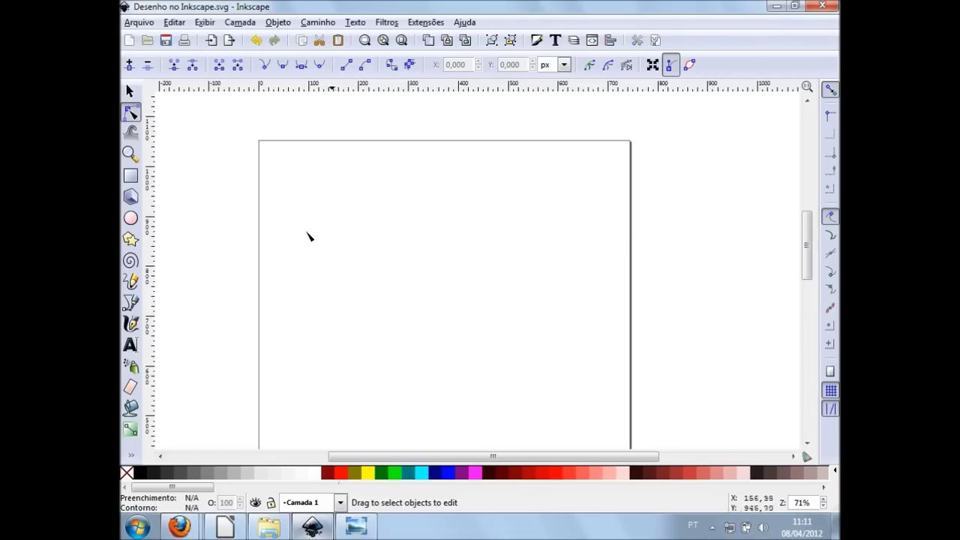
Pick the Selector, try the Text tool, then return to the Selector with F1.
{"action": "left_click", "coordinate": [131, 93]}
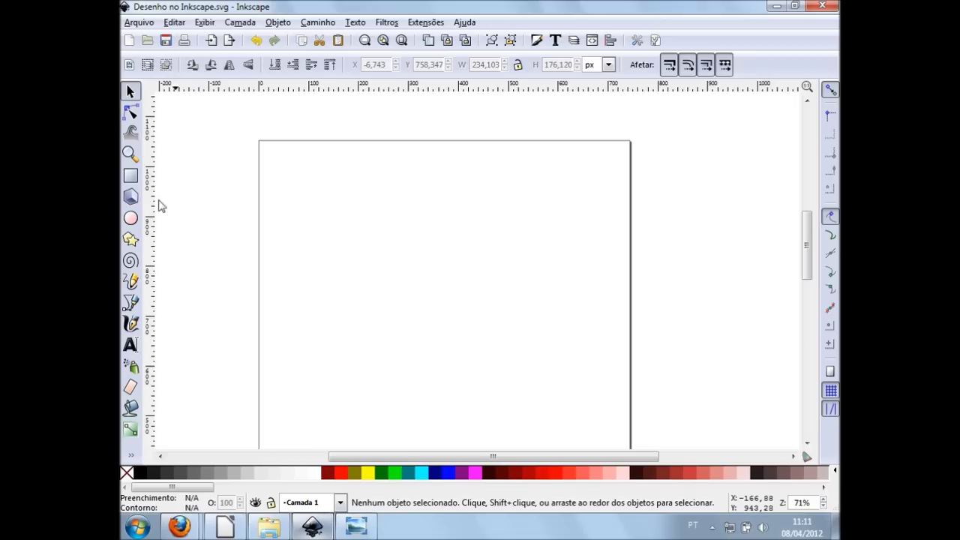
{"action": "left_click", "coordinate": [131, 346]}
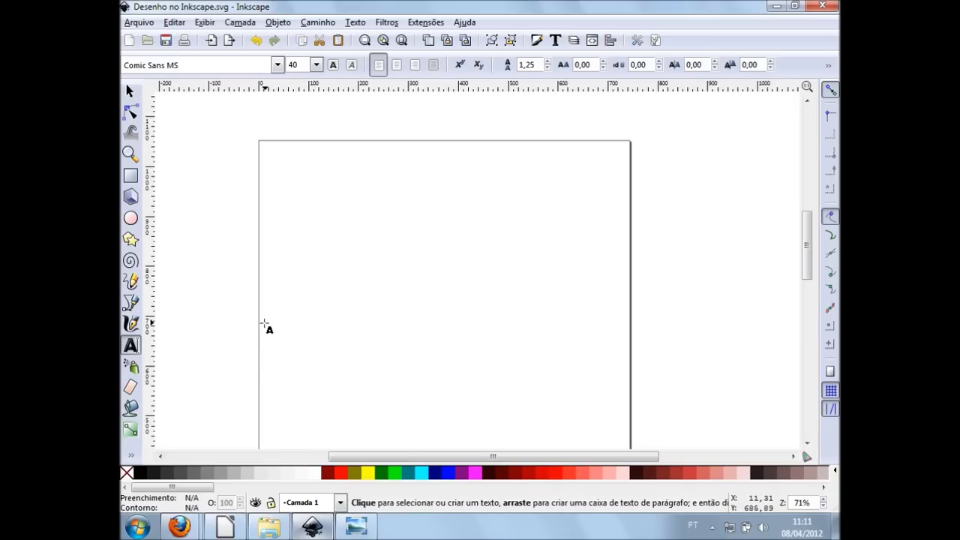
{"action": "key", "text": "F1"}
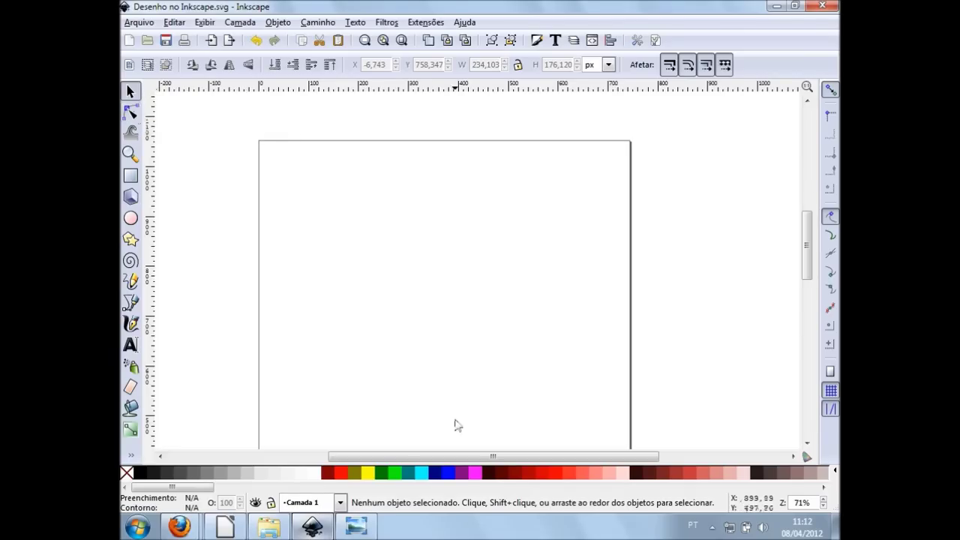
Show the teclado keyboard image in Windows Photo Viewer over Inkscape.
{"action": "left_click", "coordinate": [359, 528]}
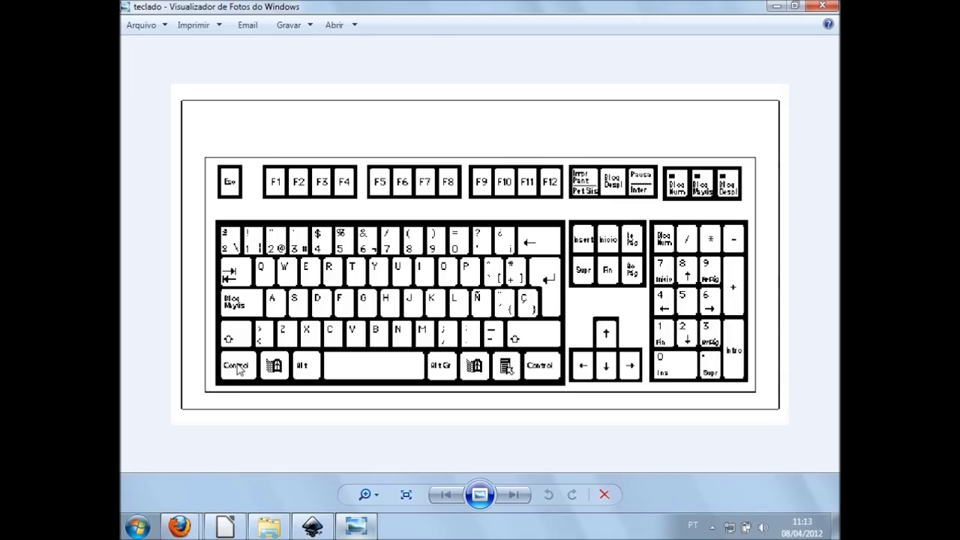
Return to Inkscape, pick the Rectangle tool, and scroll the canvas above the page.
{"action": "left_click", "coordinate": [313, 528]}
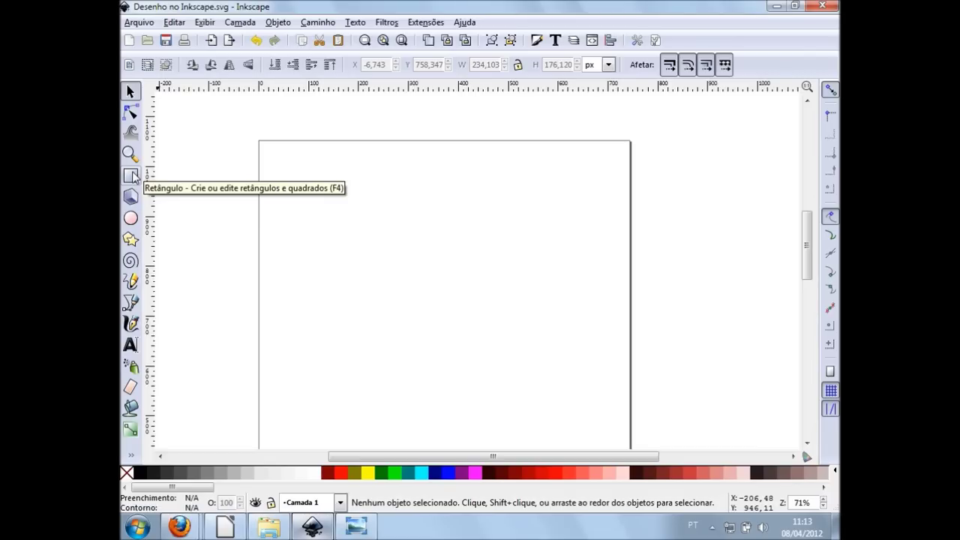
{"action": "left_click", "coordinate": [132, 176]}
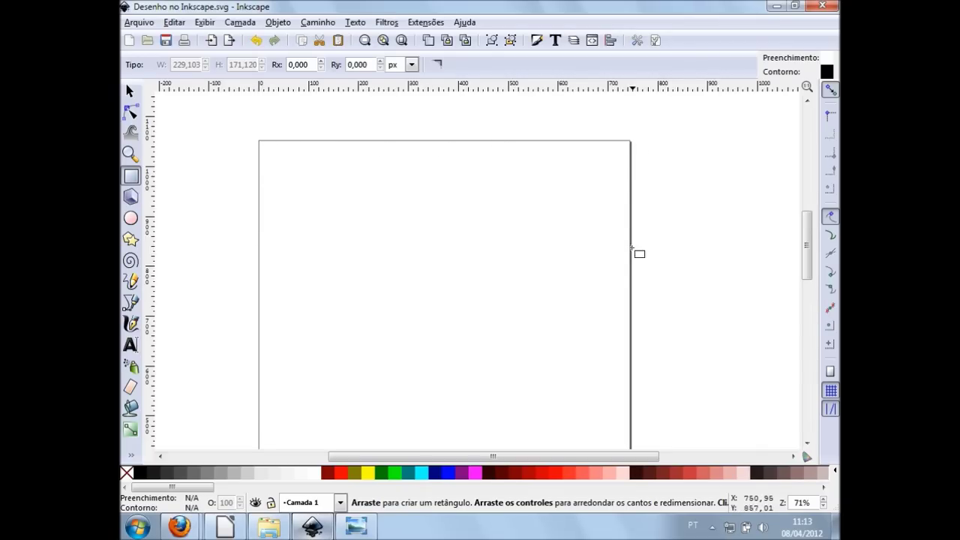
{"action": "scroll", "coordinate": [631, 298], "scroll_direction": "down", "scroll_amount": 2}
{"action": "scroll", "coordinate": [631, 298], "scroll_direction": "up", "scroll_amount": 1}
{"action": "scroll", "coordinate": [630, 298], "scroll_direction": "up", "scroll_amount": 1}
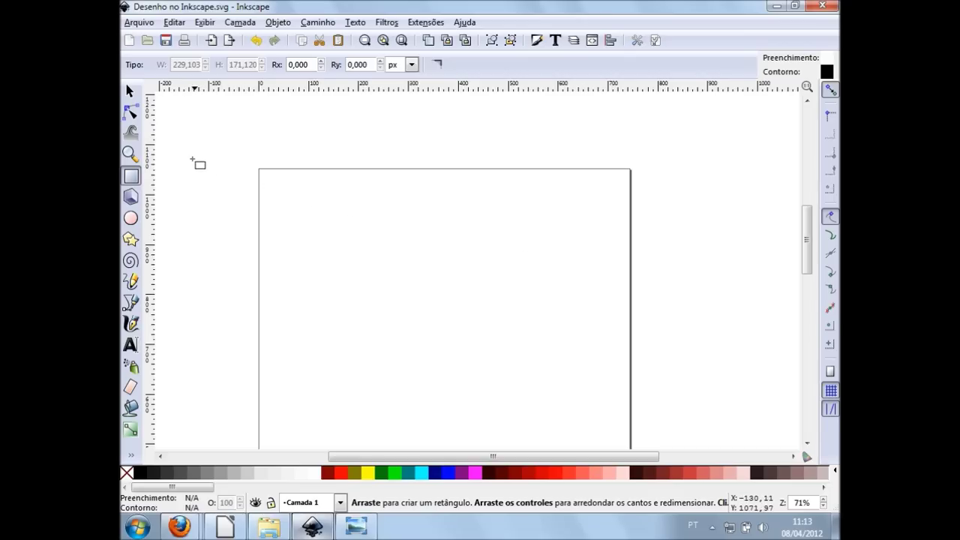
{"action": "scroll", "coordinate": [452, 110], "scroll_direction": "up", "scroll_amount": 1}
{"action": "scroll", "coordinate": [530, 139], "scroll_direction": "up", "scroll_amount": 2}
{"action": "scroll", "coordinate": [415, 265], "scroll_direction": "up", "scroll_amount": 1}
{"action": "scroll", "coordinate": [314, 271], "scroll_direction": "down", "scroll_amount": 1}
{"action": "scroll", "coordinate": [264, 275], "scroll_direction": "down", "scroll_amount": 2}
Draw a roughly 165 px square at the page corner plus an overlapping 403 × 253 px rectangle.
{"action": "mouse_move", "coordinate": [194, 201]}
{"action": "left_mouse_down"}
{"action": "mouse_move", "coordinate": [342, 298]}
{"action": "mouse_move", "coordinate": [405, 372]}
{"action": "left_mouse_up"}
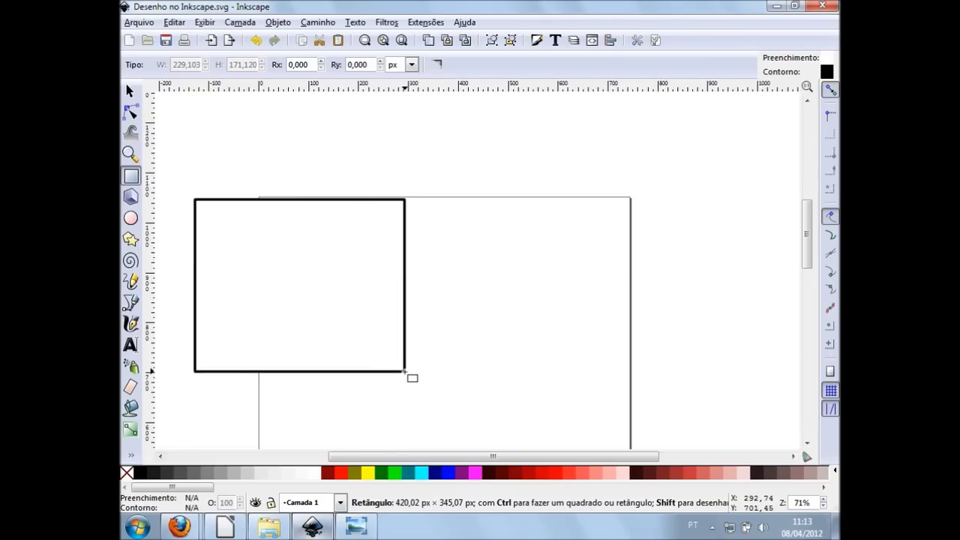
{"action": "mouse_move", "coordinate": [405, 371]}
{"action": "left_mouse_down"}
{"action": "mouse_move", "coordinate": [286, 309]}
{"action": "mouse_move", "coordinate": [318, 329]}
{"action": "mouse_move", "coordinate": [410, 330]}
{"action": "mouse_move", "coordinate": [260, 302]}
{"action": "mouse_move", "coordinate": [273, 285]}
{"action": "left_mouse_up"}
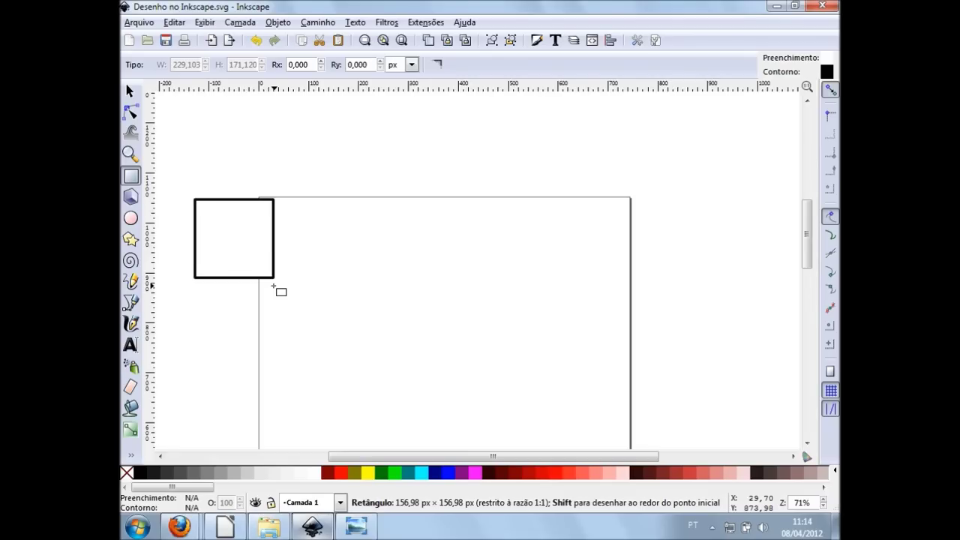
{"action": "left_click_drag", "start_coordinate": [273, 285], "coordinate": [443, 314]}
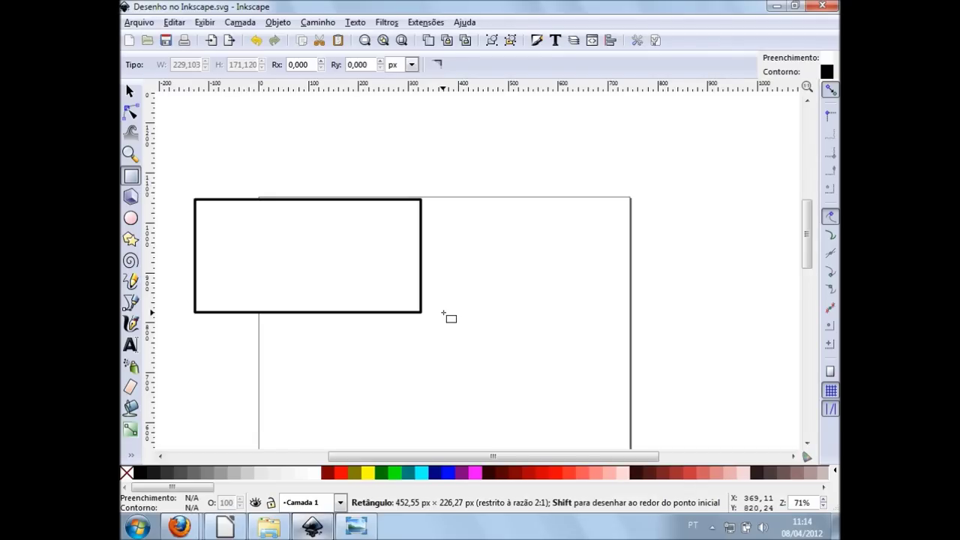
{"action": "mouse_move", "coordinate": [443, 313]}
{"action": "left_mouse_down"}
{"action": "mouse_move", "coordinate": [338, 317]}
{"action": "mouse_move", "coordinate": [356, 330]}
{"action": "mouse_move", "coordinate": [301, 359]}
{"action": "mouse_move", "coordinate": [364, 367]}
{"action": "mouse_move", "coordinate": [355, 350]}
{"action": "mouse_move", "coordinate": [304, 348]}
{"action": "mouse_move", "coordinate": [277, 292]}
{"action": "left_mouse_up"}
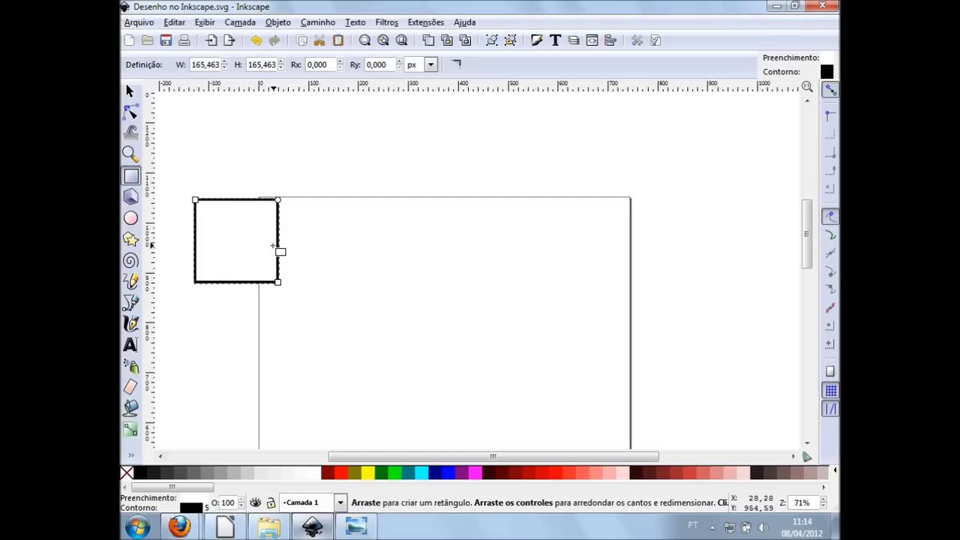
{"action": "mouse_move", "coordinate": [254, 260]}
{"action": "left_mouse_down"}
{"action": "mouse_move", "coordinate": [340, 329]}
{"action": "mouse_move", "coordinate": [455, 387]}
{"action": "left_mouse_up"}
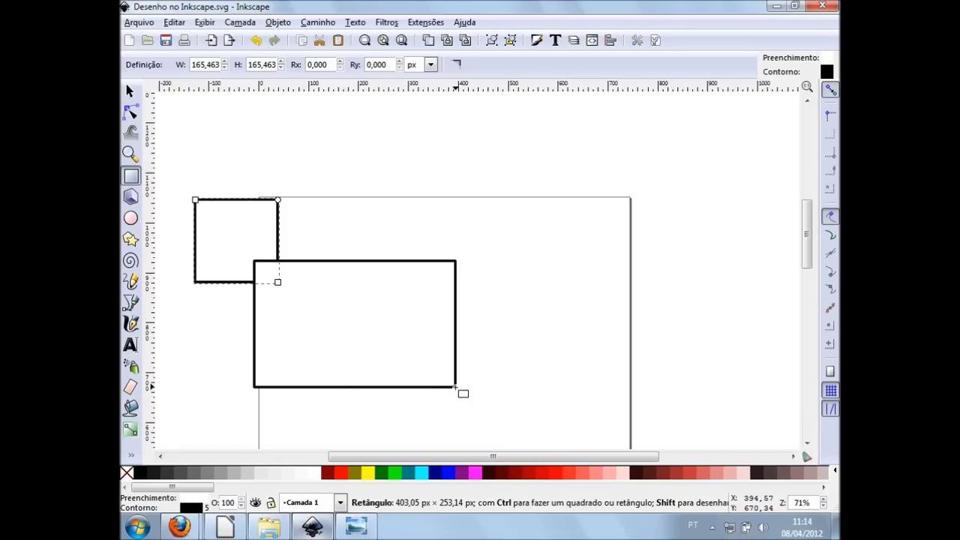
{"action": "left_click_drag", "start_coordinate": [455, 387], "coordinate": [454, 387]}
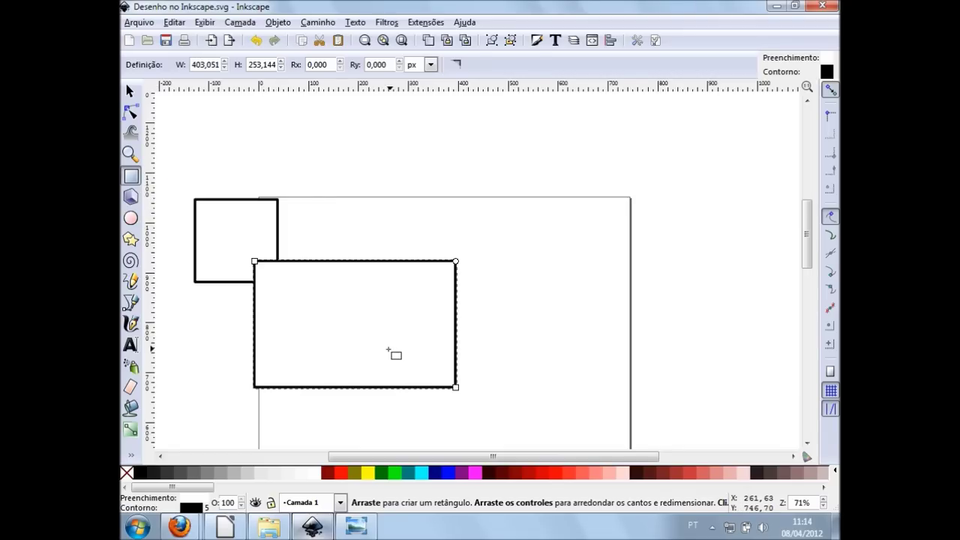
Glance at the keyboard image, then remove the larger 403 × 253 px rectangle, keeping the corner square.
{"action": "right_click", "coordinate": [349, 326]}
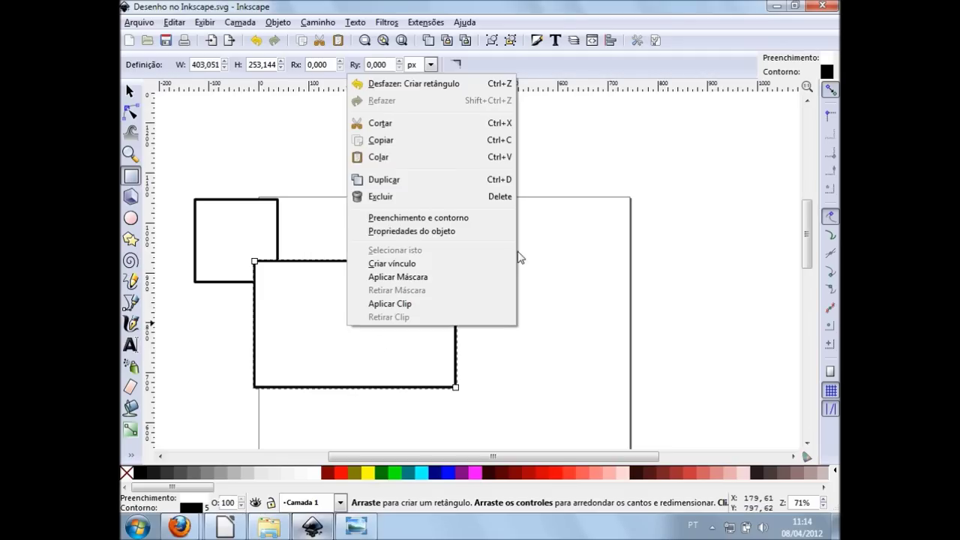
{"action": "left_click", "coordinate": [319, 327]}
{"action": "left_click", "coordinate": [357, 526]}
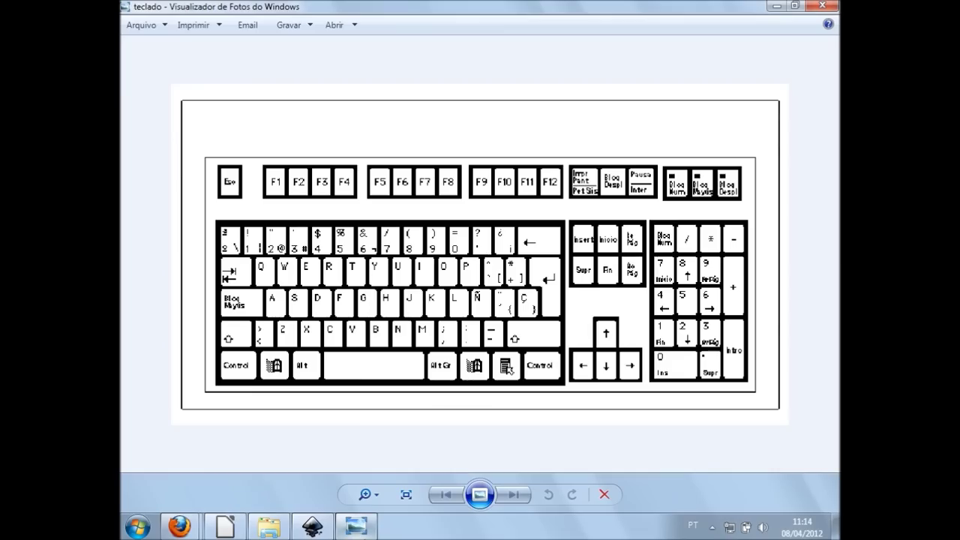
{"action": "left_click", "coordinate": [373, 529]}
{"action": "key", "text": "Delete"}
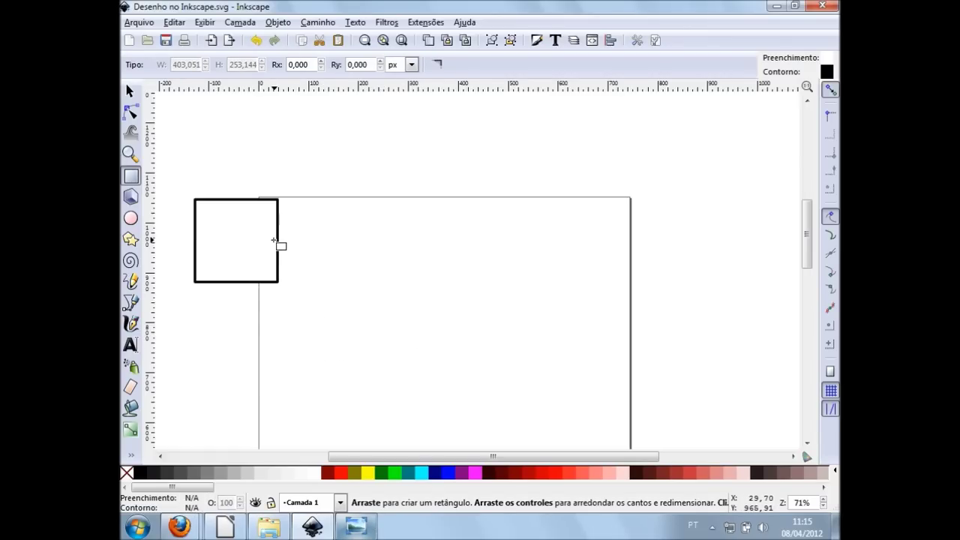
Move the square onto the page and stretch it sideways into a wide bar.
{"action": "key", "text": "F1"}
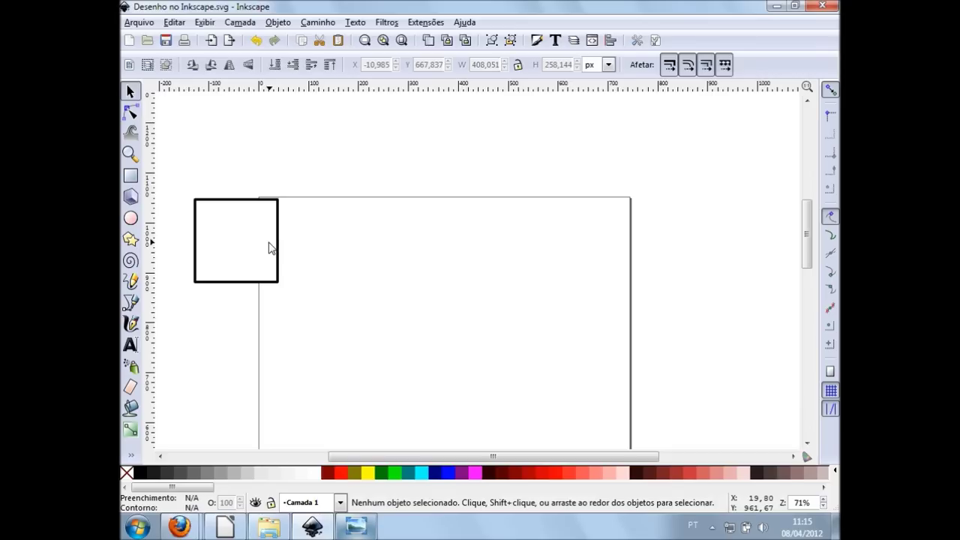
{"action": "mouse_move", "coordinate": [264, 250]}
{"action": "left_mouse_down"}
{"action": "mouse_move", "coordinate": [537, 312]}
{"action": "mouse_move", "coordinate": [341, 277]}
{"action": "mouse_move", "coordinate": [533, 279]}
{"action": "mouse_move", "coordinate": [326, 347]}
{"action": "mouse_move", "coordinate": [331, 297]}
{"action": "mouse_move", "coordinate": [551, 311]}
{"action": "mouse_move", "coordinate": [382, 290]}
{"action": "left_mouse_up"}
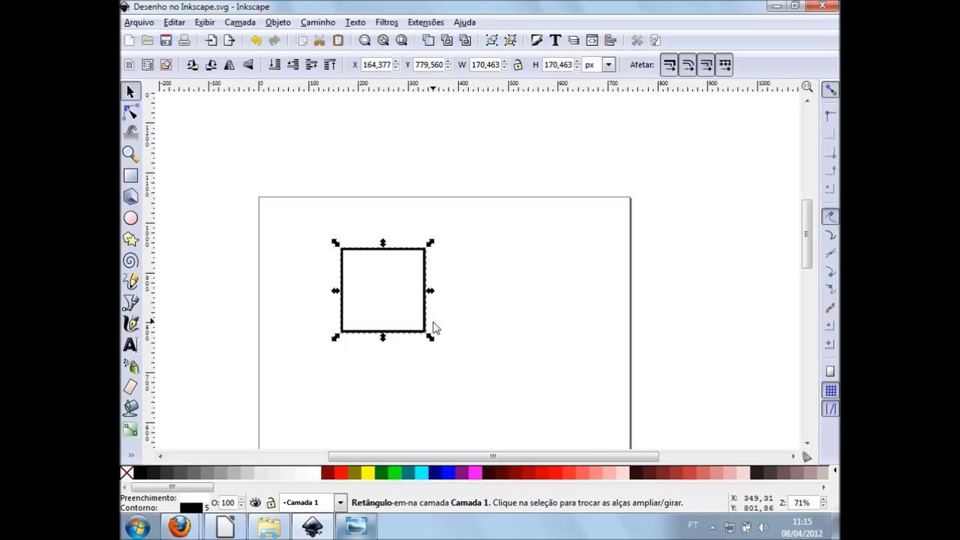
{"action": "left_click_drag", "start_coordinate": [431, 292], "coordinate": [720, 296]}
Inspect the 754 × 176 px bar, then shift it left to X −39.239, Y 715.951 past the page edge.
{"action": "scroll", "coordinate": [381, 266], "scroll_direction": "up", "scroll_amount": 2, "text": "ctrl"}
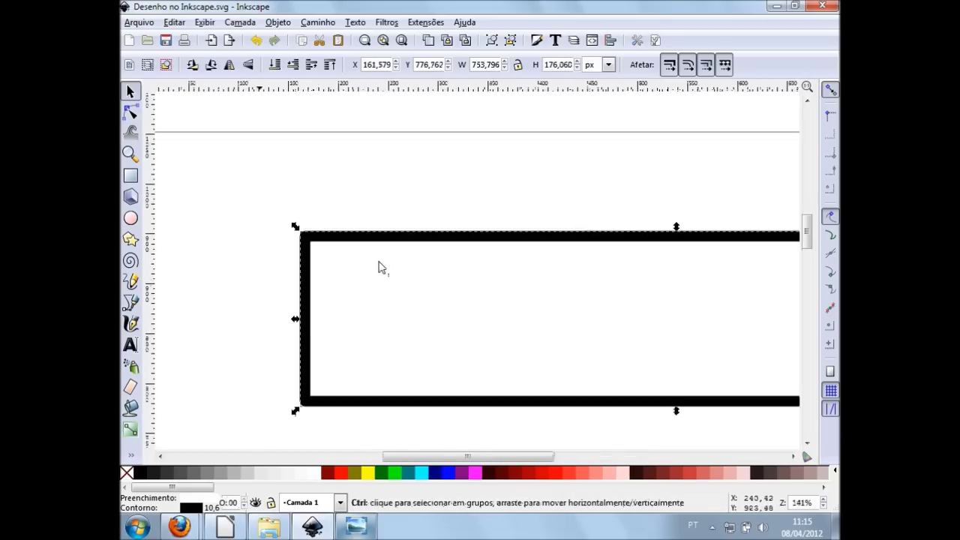
{"action": "scroll", "coordinate": [381, 266], "scroll_direction": "up", "scroll_amount": 2, "text": "ctrl"}
{"action": "scroll", "coordinate": [379, 223], "scroll_direction": "down", "scroll_amount": 2, "text": "ctrl"}
{"action": "scroll", "coordinate": [379, 223], "scroll_direction": "down", "scroll_amount": 2, "text": "ctrl"}
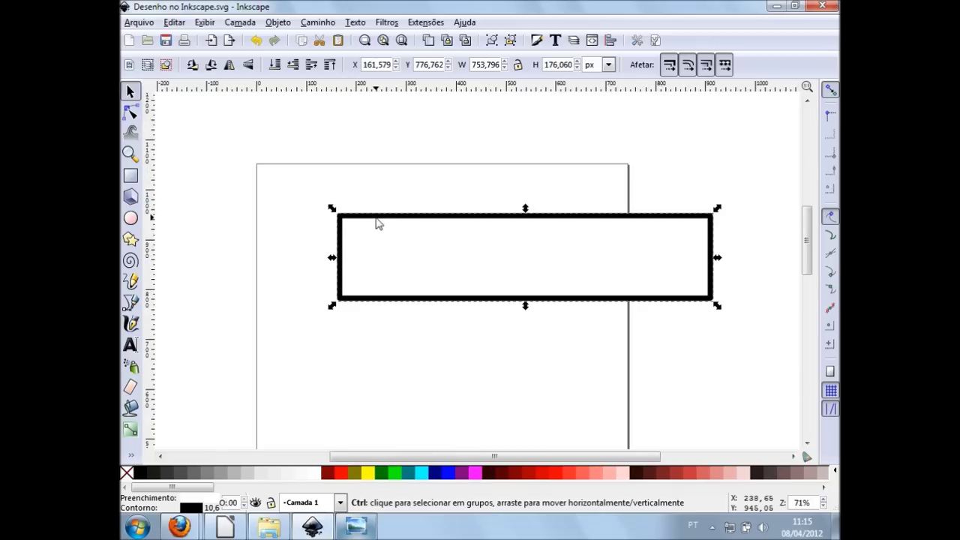
{"action": "scroll", "coordinate": [417, 219], "scroll_direction": "up", "scroll_amount": 1, "text": "ctrl"}
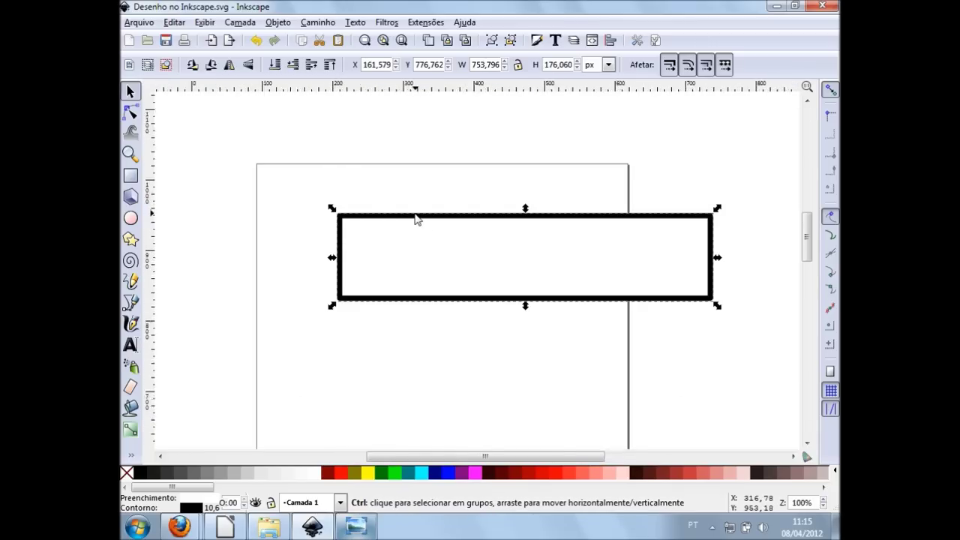
{"action": "scroll", "coordinate": [418, 219], "scroll_direction": "up", "scroll_amount": 3, "text": "ctrl"}
{"action": "scroll", "coordinate": [417, 219], "scroll_direction": "down", "scroll_amount": 2, "text": "ctrl"}
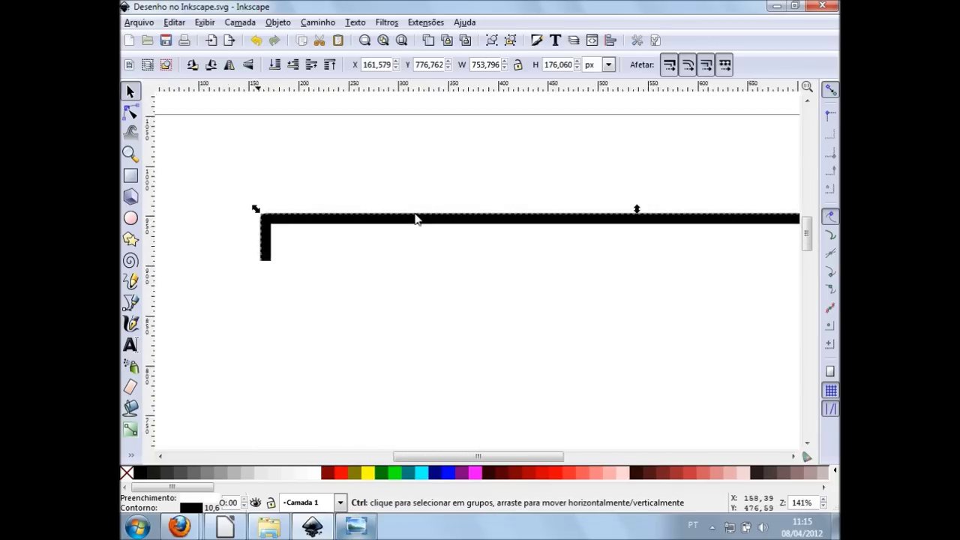
{"action": "scroll", "coordinate": [418, 219], "scroll_direction": "down", "scroll_amount": 2, "text": "ctrl"}
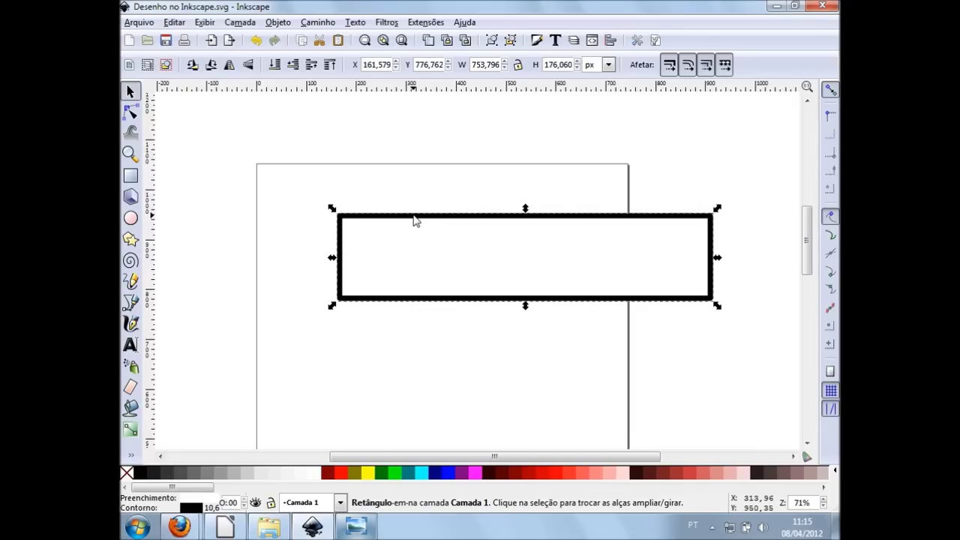
{"action": "key", "text": "ctrl"}
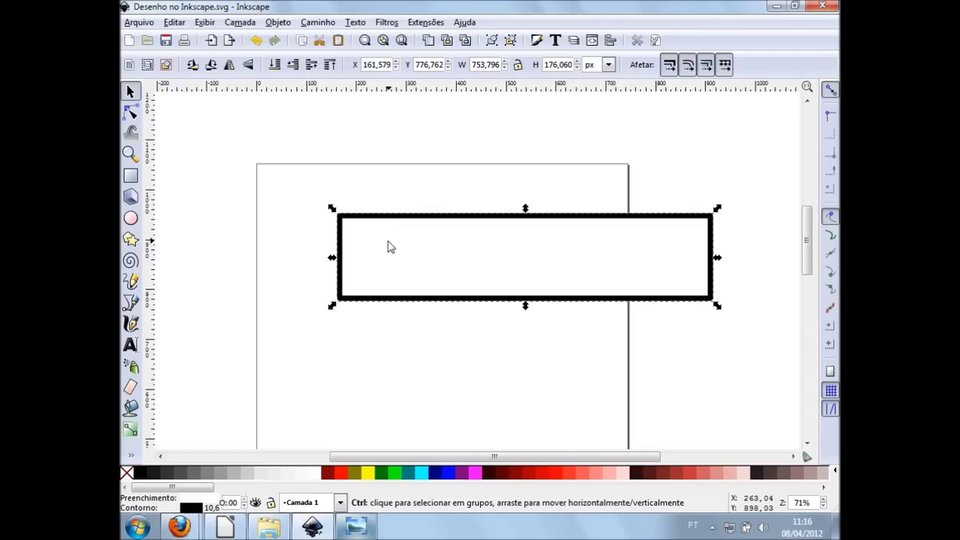
{"action": "scroll", "coordinate": [389, 246], "scroll_direction": "up", "scroll_amount": 2, "text": "ctrl"}
{"action": "scroll", "coordinate": [389, 246], "scroll_direction": "up", "scroll_amount": 2, "text": "ctrl"}
{"action": "scroll", "coordinate": [388, 246], "scroll_direction": "up", "scroll_amount": 2, "text": "ctrl"}
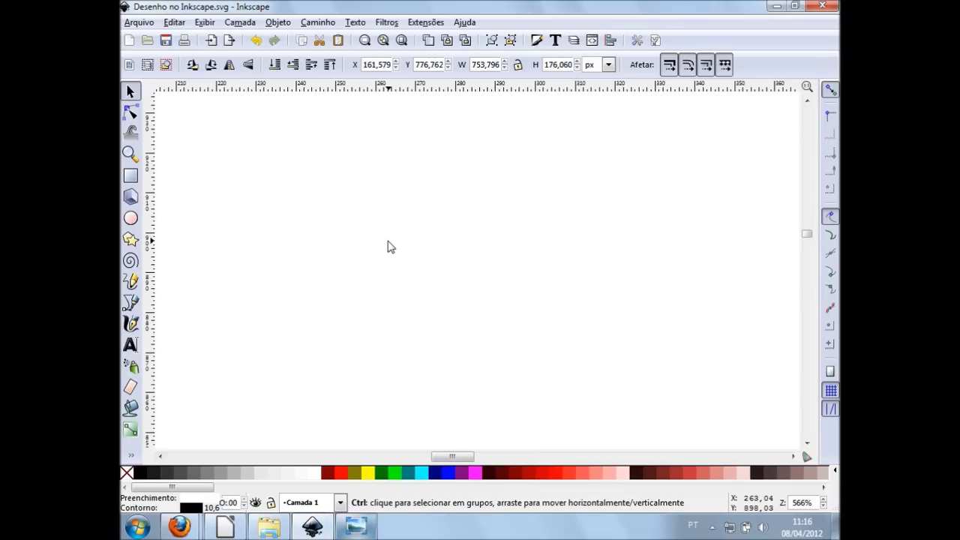
{"action": "scroll", "coordinate": [388, 246], "scroll_direction": "down", "scroll_amount": 4, "text": "ctrl"}
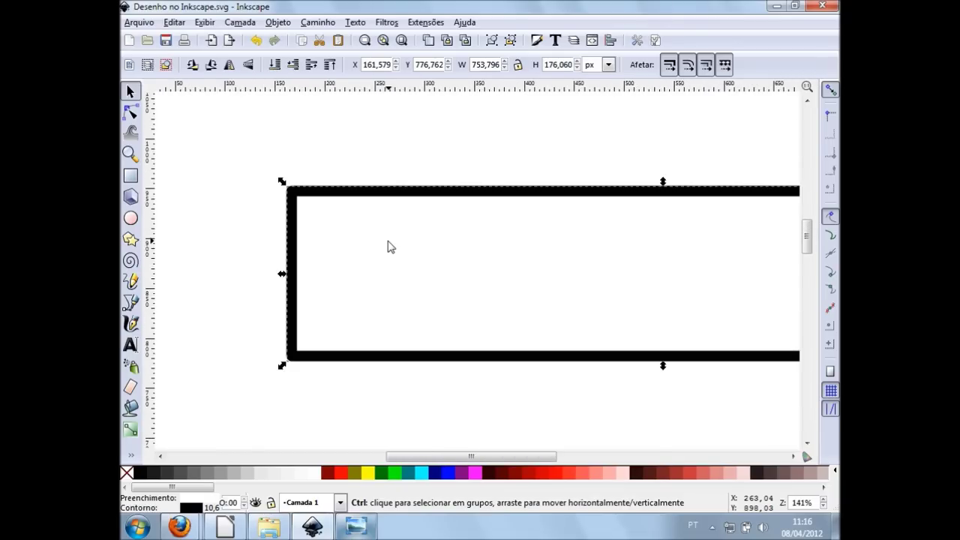
{"action": "scroll", "coordinate": [387, 247], "scroll_direction": "down", "scroll_amount": 2}
{"action": "mouse_move", "coordinate": [422, 227]}
{"action": "left_mouse_down"}
{"action": "mouse_move", "coordinate": [349, 238]}
{"action": "mouse_move", "coordinate": [321, 258]}
{"action": "left_mouse_up"}
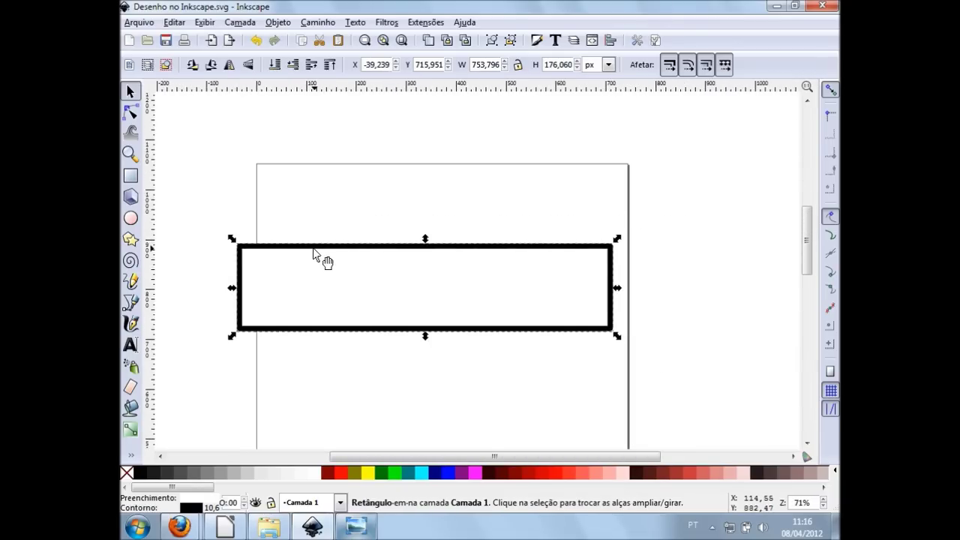
{"action": "left_click", "coordinate": [136, 160]}
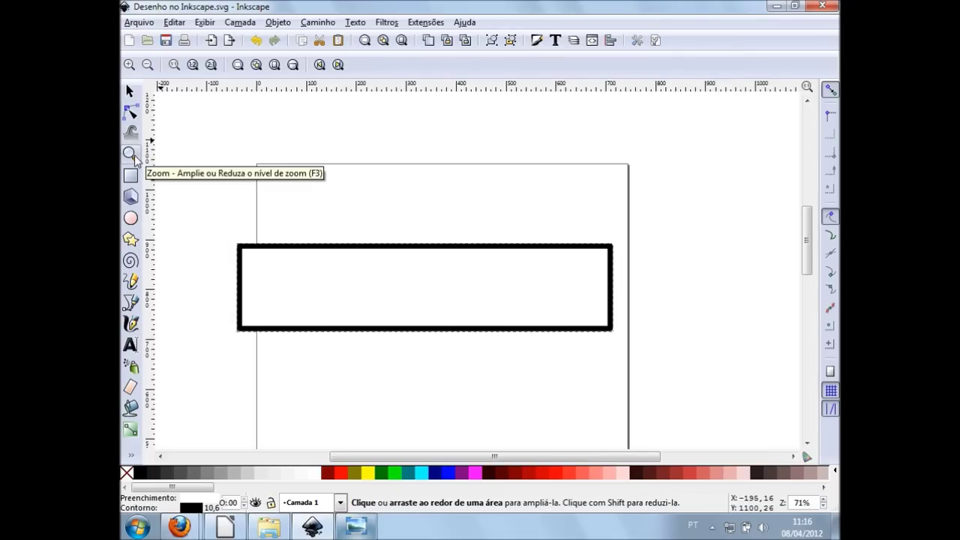
{"action": "left_click", "coordinate": [287, 260]}
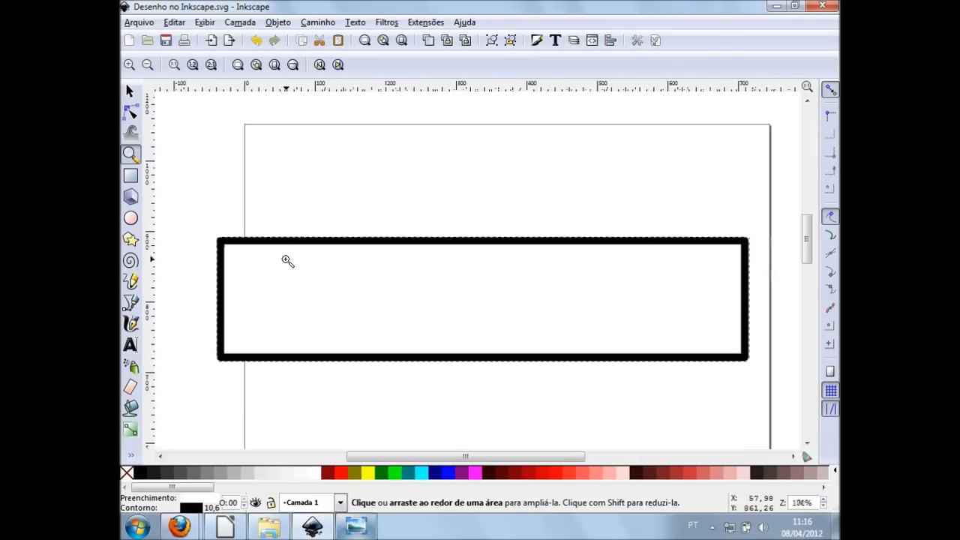
{"action": "left_click", "coordinate": [288, 257]}
{"action": "left_click", "coordinate": [284, 252]}
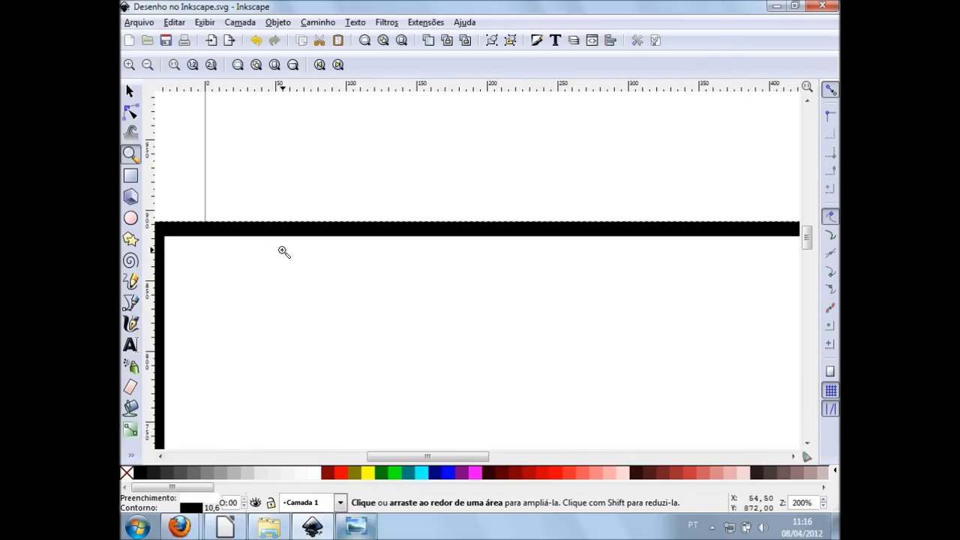
{"action": "left_click", "coordinate": [271, 242]}
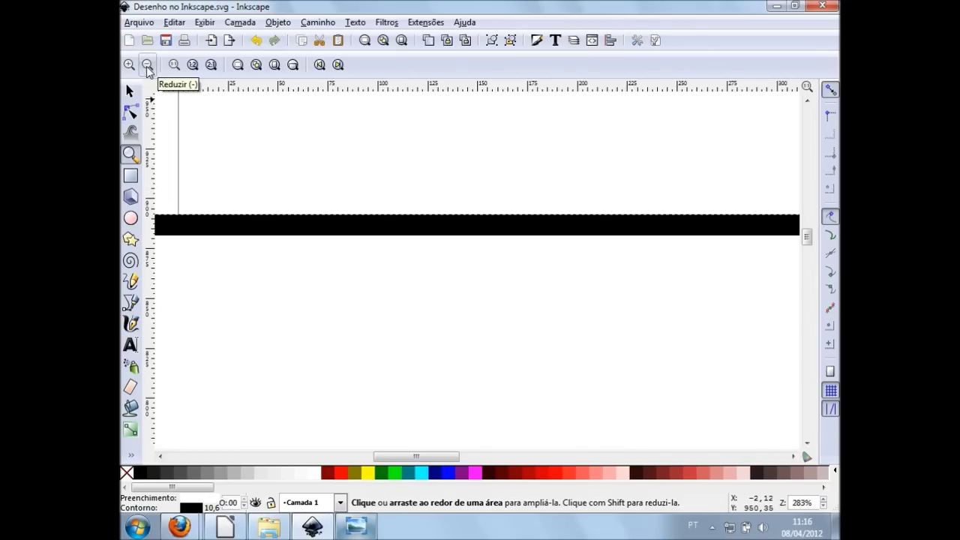
{"action": "left_click", "coordinate": [148, 65]}
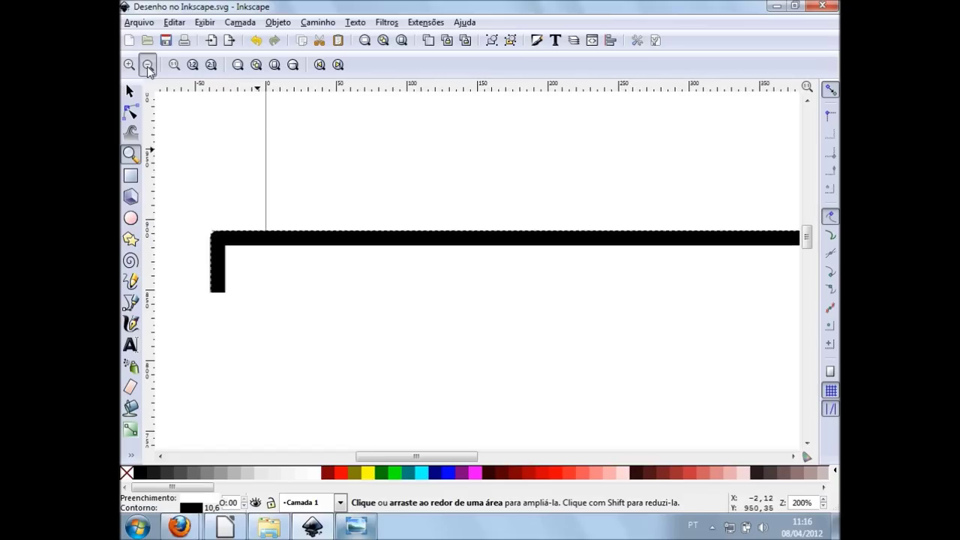
{"action": "left_click", "coordinate": [424, 251]}
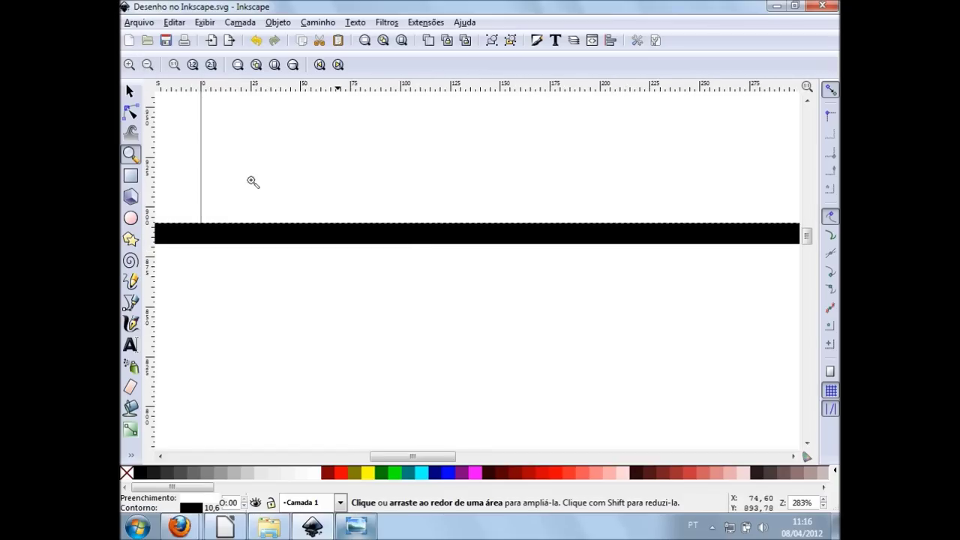
{"action": "left_click", "coordinate": [147, 65]}
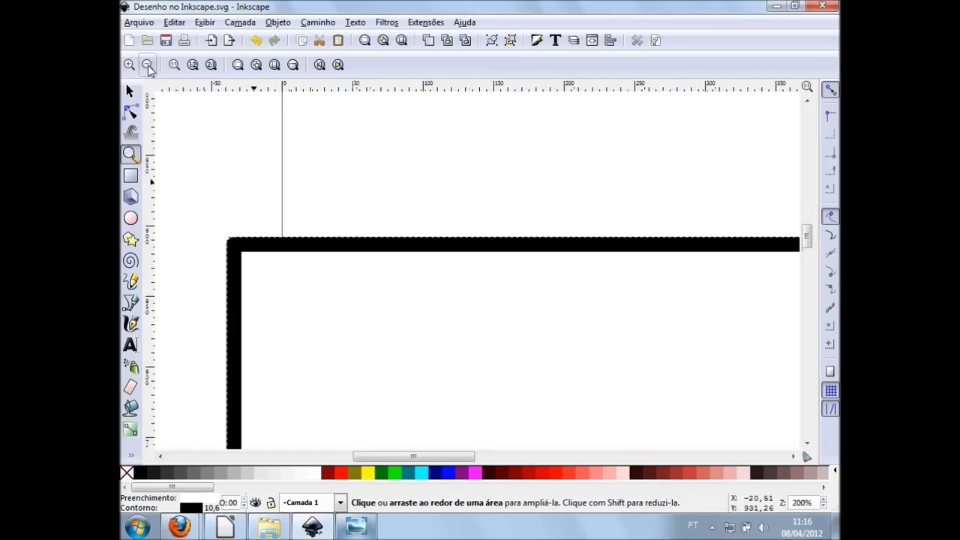
{"action": "left_click", "coordinate": [148, 65]}
{"action": "left_click", "coordinate": [147, 66]}
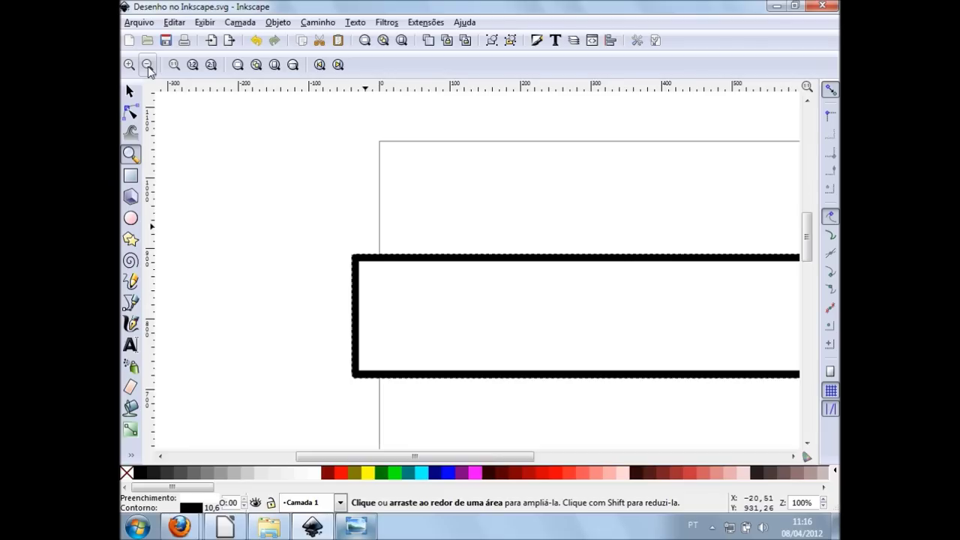
{"action": "double_click", "coordinate": [148, 65]}
{"action": "left_click", "coordinate": [129, 65]}
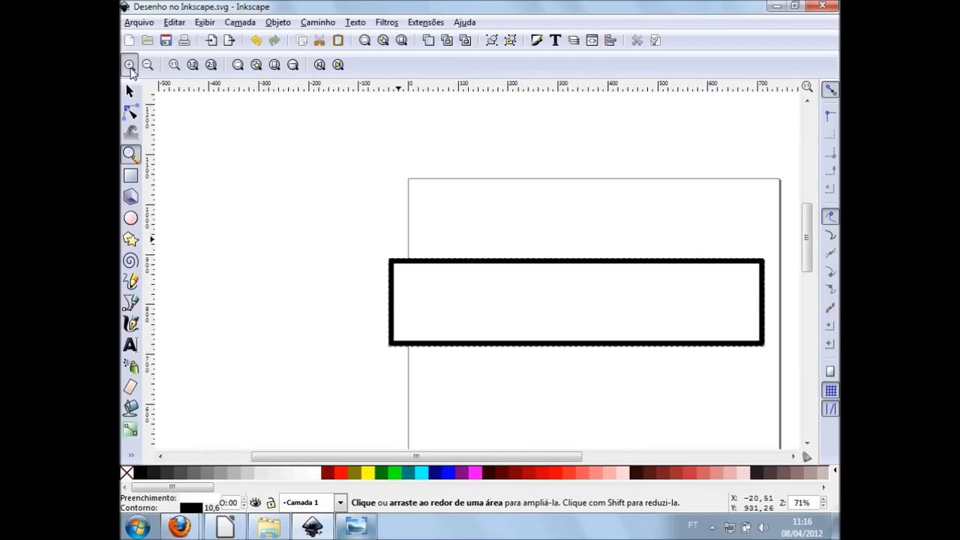
Narrow the rectangle to about half its width, shifting it up and right, and inspect it.
{"action": "left_click", "coordinate": [130, 91]}
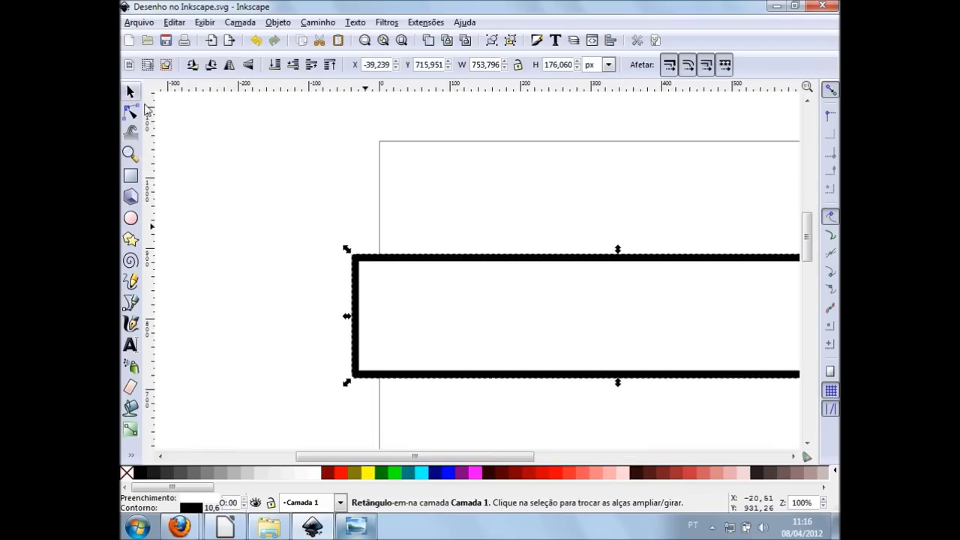
{"action": "scroll", "coordinate": [564, 323], "scroll_direction": "down", "scroll_amount": 2}
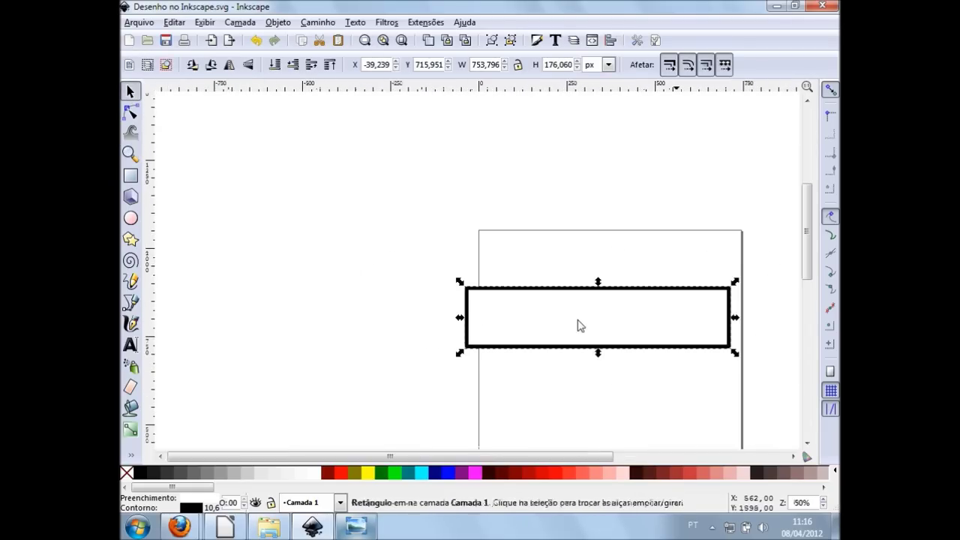
{"action": "scroll", "coordinate": [576, 324], "scroll_direction": "right", "scroll_amount": 2}
{"action": "scroll", "coordinate": [570, 326], "scroll_direction": "right", "scroll_amount": 1}
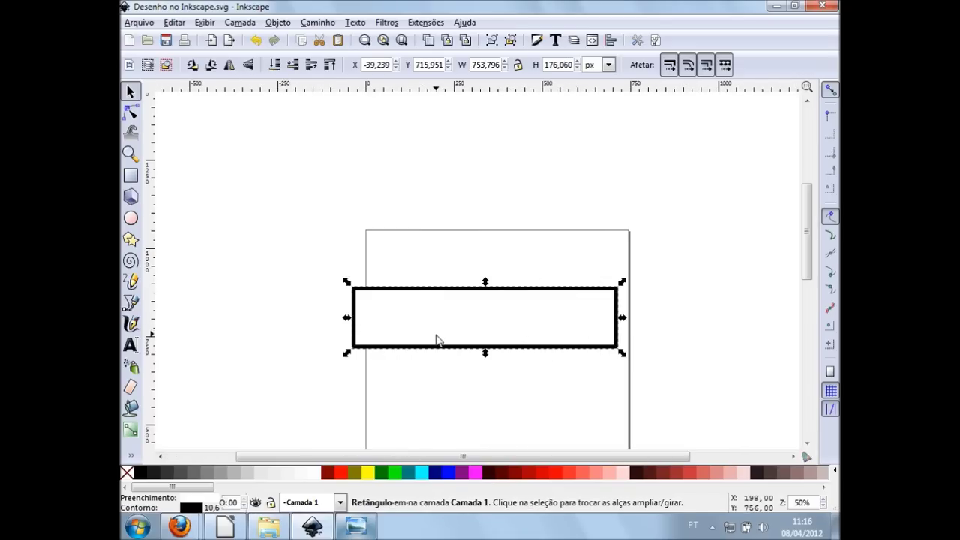
{"action": "key", "text": "ctrl"}
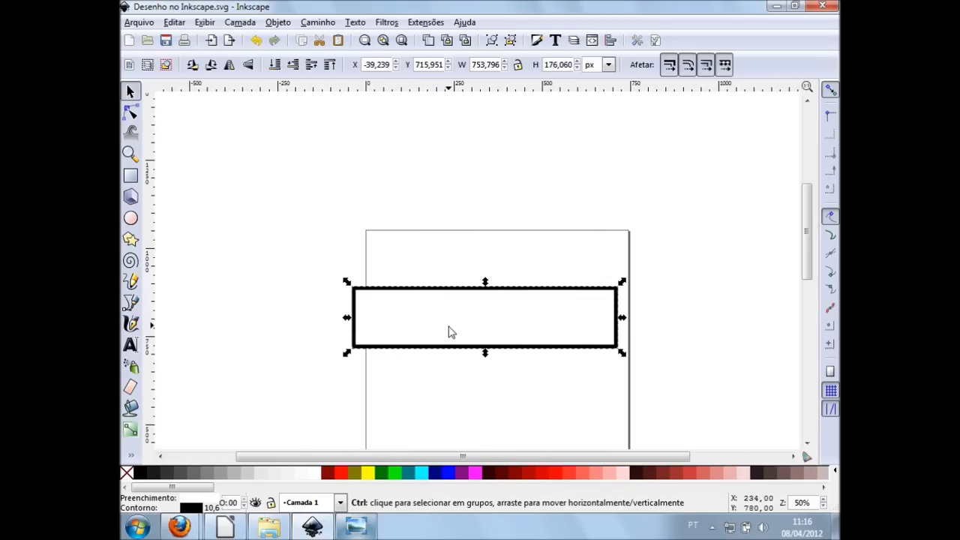
{"action": "scroll", "coordinate": [448, 332], "scroll_direction": "up", "scroll_amount": 4}
{"action": "scroll", "coordinate": [449, 333], "scroll_direction": "down", "scroll_amount": 2}
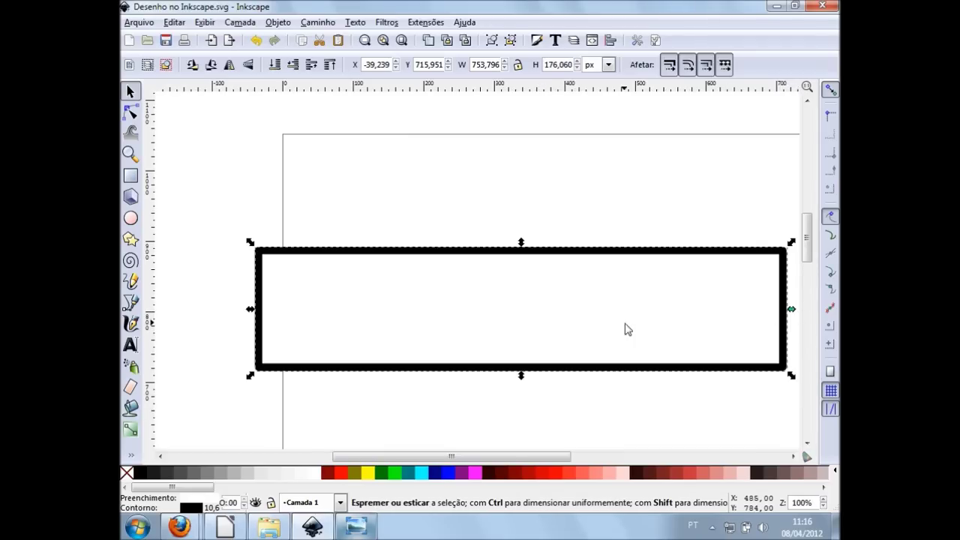
{"action": "mouse_move", "coordinate": [792, 310]}
{"action": "left_mouse_down"}
{"action": "mouse_move", "coordinate": [510, 310]}
{"action": "mouse_move", "coordinate": [589, 267]}
{"action": "mouse_move", "coordinate": [643, 253]}
{"action": "left_mouse_up"}
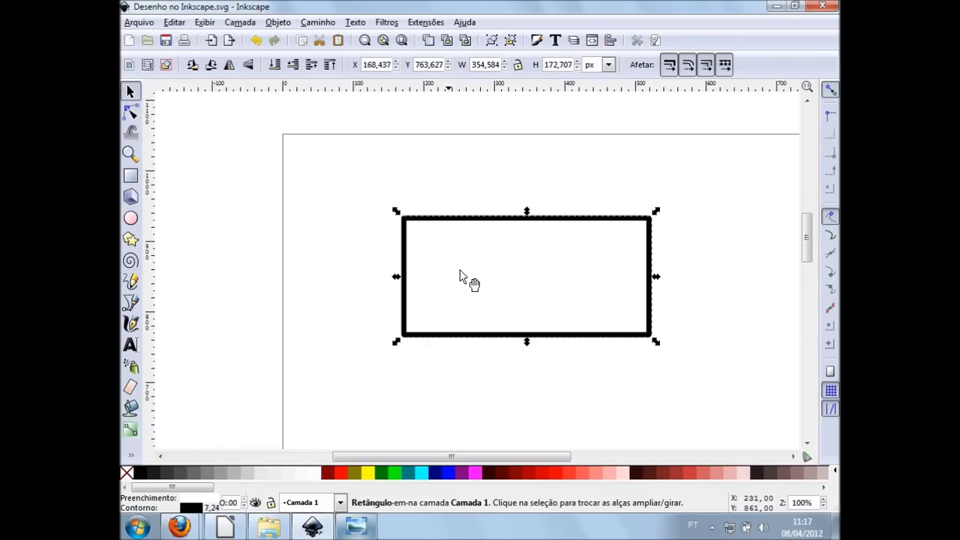
{"action": "scroll", "coordinate": [509, 213], "scroll_direction": "up", "scroll_amount": 2, "text": "ctrl"}
{"action": "scroll", "coordinate": [508, 212], "scroll_direction": "up", "scroll_amount": 1, "text": "ctrl"}
{"action": "scroll", "coordinate": [509, 212], "scroll_direction": "up", "scroll_amount": 1, "text": "ctrl"}
{"action": "scroll", "coordinate": [509, 212], "scroll_direction": "up", "scroll_amount": 1, "text": "ctrl"}
{"action": "scroll", "coordinate": [509, 214], "scroll_direction": "down", "scroll_amount": 2, "text": "ctrl"}
{"action": "scroll", "coordinate": [509, 212], "scroll_direction": "down", "scroll_amount": 2, "text": "ctrl"}
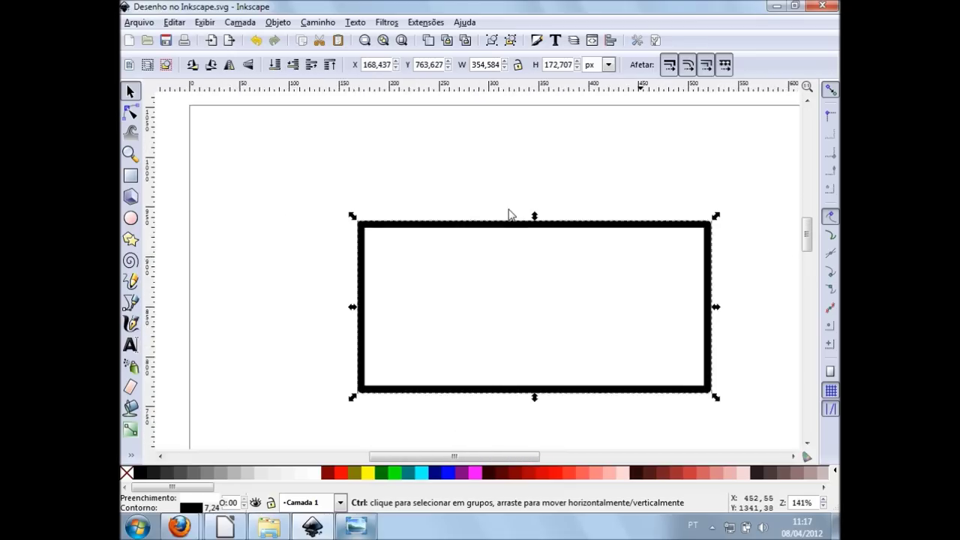
{"action": "scroll", "coordinate": [509, 213], "scroll_direction": "down", "scroll_amount": 2, "text": "ctrl"}
{"action": "scroll", "coordinate": [512, 217], "scroll_direction": "down", "scroll_amount": 2, "text": "ctrl"}
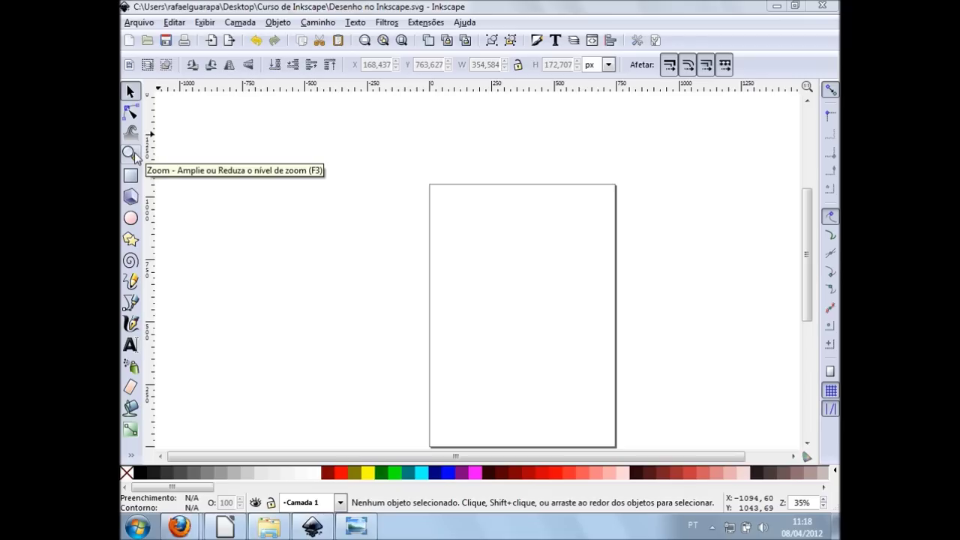
{"action": "left_click", "coordinate": [131, 202]}
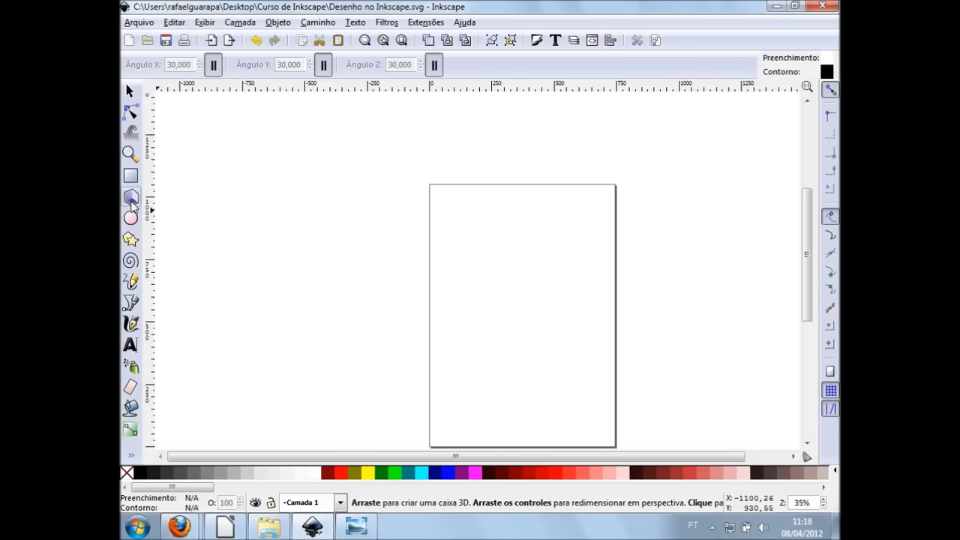
{"action": "scroll", "coordinate": [473, 250], "scroll_direction": "up", "scroll_amount": 1}
{"action": "scroll", "coordinate": [470, 246], "scroll_direction": "up", "scroll_amount": 1}
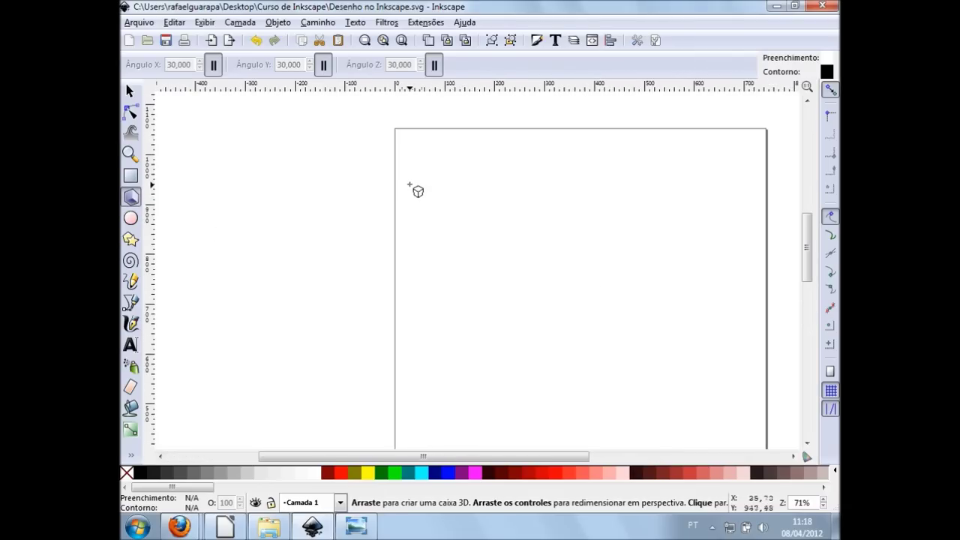
{"action": "left_click_drag", "start_coordinate": [409, 184], "coordinate": [471, 197]}
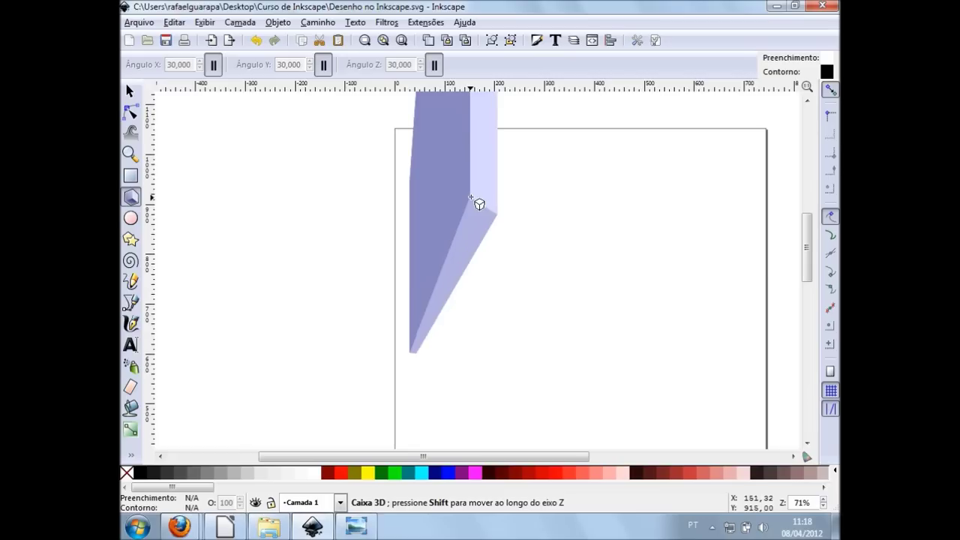
{"action": "mouse_move", "coordinate": [471, 197]}
{"action": "left_mouse_down"}
{"action": "mouse_move", "coordinate": [393, 219]}
{"action": "mouse_move", "coordinate": [457, 247]}
{"action": "left_mouse_up"}
{"action": "mouse_move", "coordinate": [566, 239]}
{"action": "left_mouse_down"}
{"action": "mouse_move", "coordinate": [665, 360]}
{"action": "mouse_move", "coordinate": [579, 271]}
{"action": "mouse_move", "coordinate": [630, 283]}
{"action": "mouse_move", "coordinate": [701, 323]}
{"action": "mouse_move", "coordinate": [563, 283]}
{"action": "mouse_move", "coordinate": [667, 294]}
{"action": "mouse_move", "coordinate": [729, 315]}
{"action": "mouse_move", "coordinate": [604, 310]}
{"action": "mouse_move", "coordinate": [652, 311]}
{"action": "left_mouse_up"}
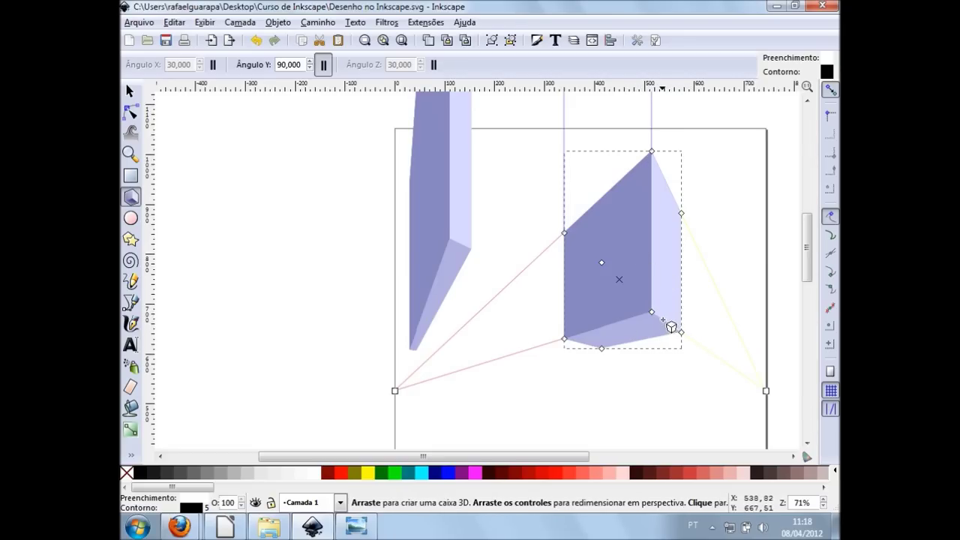
{"action": "left_click_drag", "start_coordinate": [652, 313], "coordinate": [648, 312]}
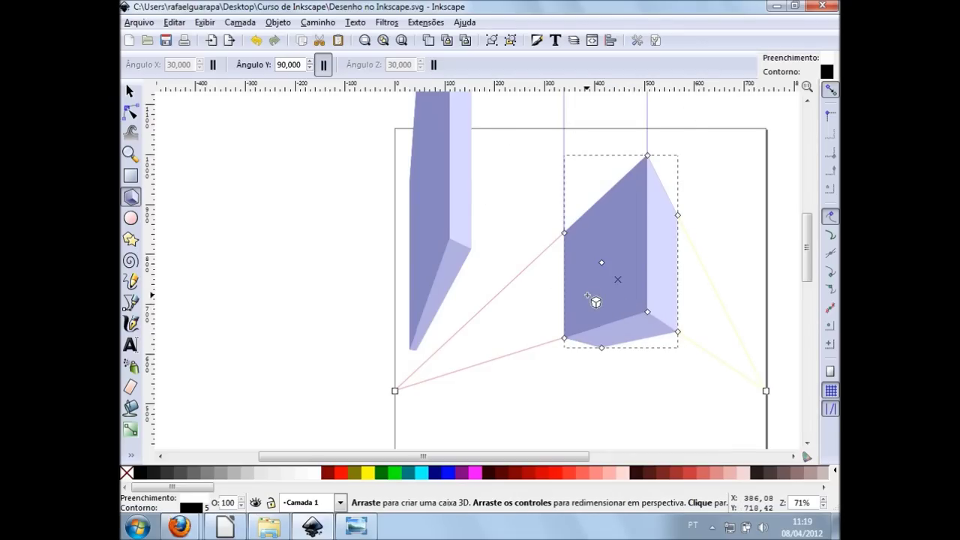
{"action": "key", "text": "Delete"}
{"action": "left_click", "coordinate": [466, 242]}
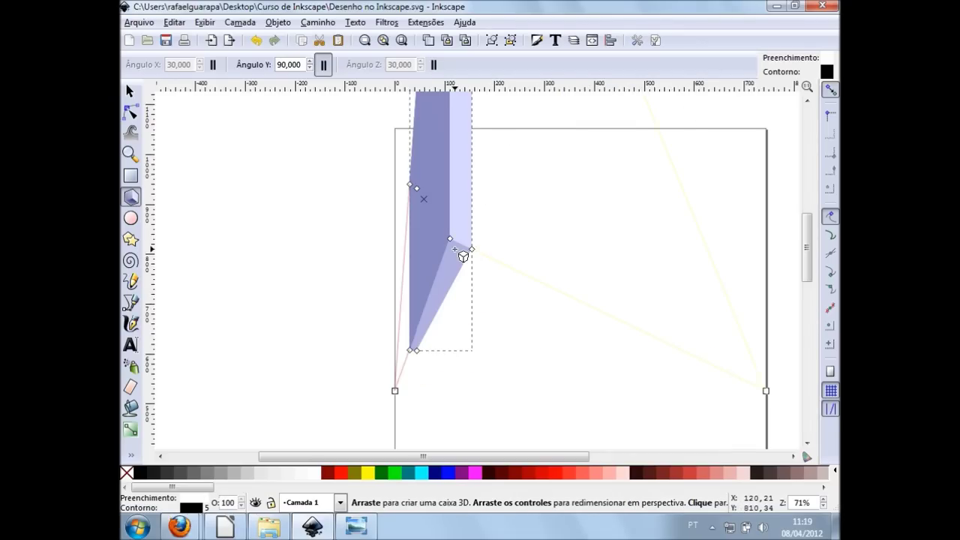
{"action": "key", "text": "Delete"}
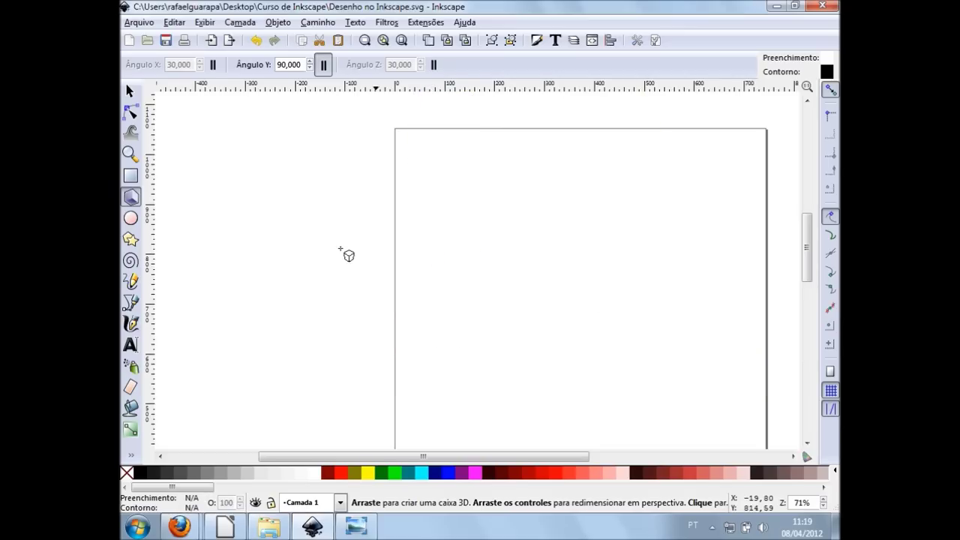
Draw an upright black-outlined oval, about 162 × 200 px, and move it right and slightly down.
{"action": "left_click", "coordinate": [132, 223]}
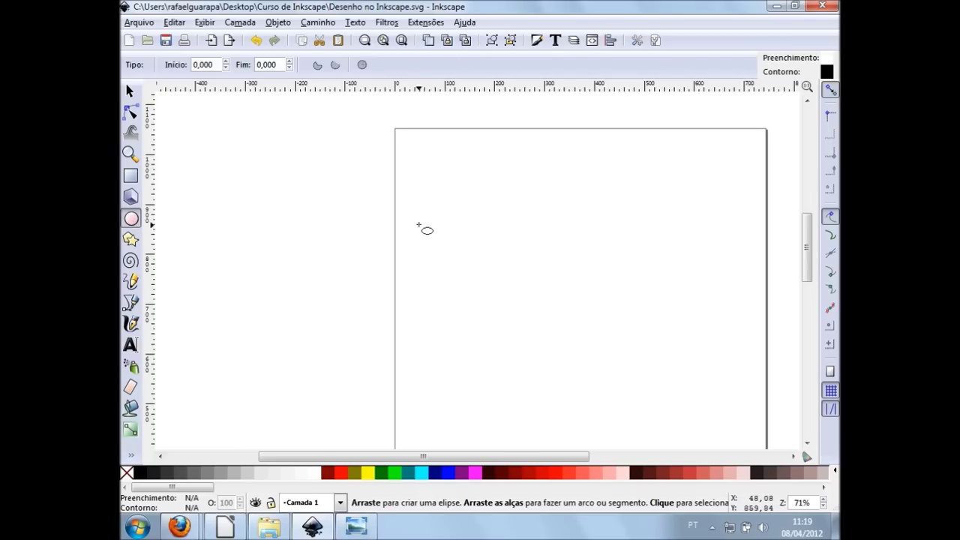
{"action": "mouse_move", "coordinate": [432, 229]}
{"action": "left_mouse_down"}
{"action": "mouse_move", "coordinate": [509, 321]}
{"action": "mouse_move", "coordinate": [487, 148]}
{"action": "mouse_move", "coordinate": [510, 137]}
{"action": "mouse_move", "coordinate": [478, 158]}
{"action": "mouse_move", "coordinate": [516, 158]}
{"action": "mouse_move", "coordinate": [511, 129]}
{"action": "left_mouse_up"}
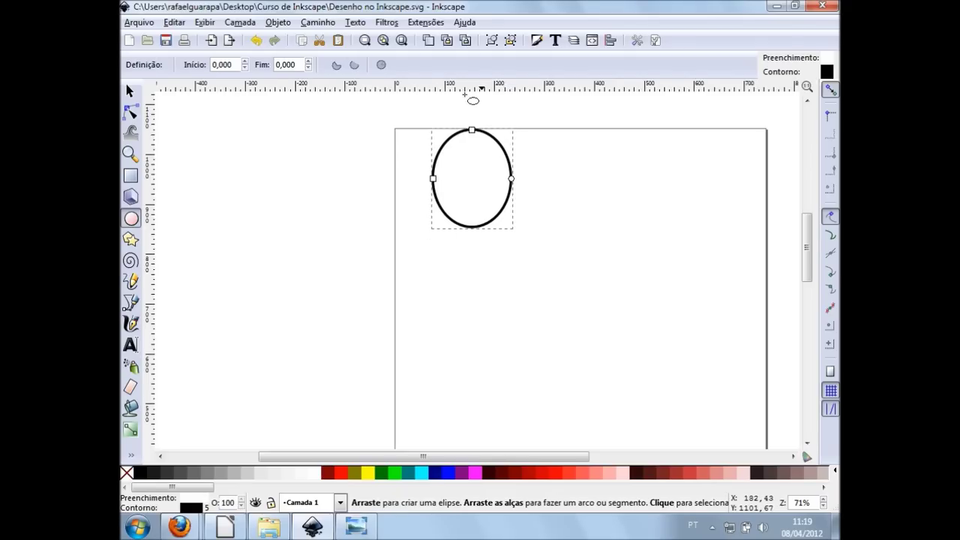
{"action": "key", "text": "s"}
{"action": "mouse_move", "coordinate": [454, 142]}
{"action": "left_mouse_down"}
{"action": "mouse_move", "coordinate": [417, 181]}
{"action": "mouse_move", "coordinate": [444, 197]}
{"action": "left_mouse_up"}
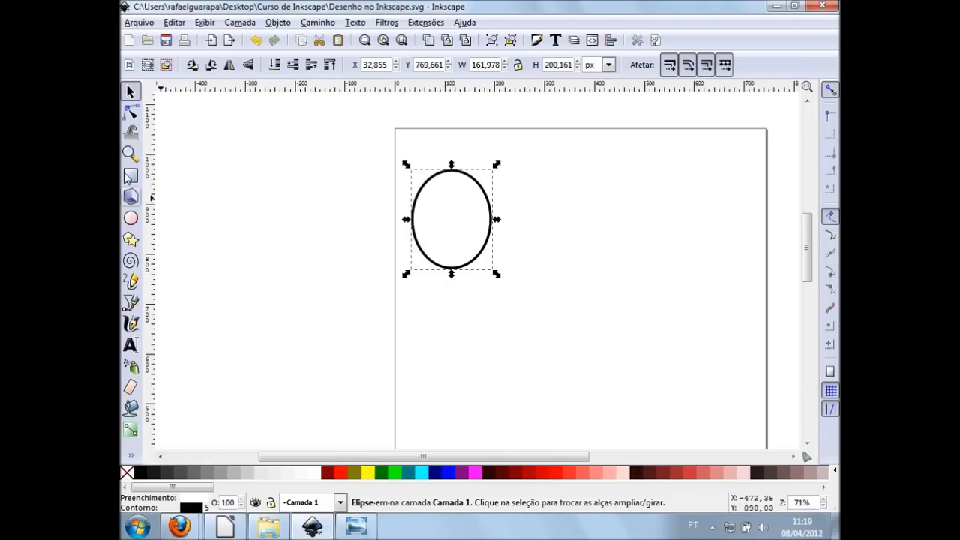
{"action": "left_click_drag", "start_coordinate": [485, 265], "coordinate": [523, 276]}
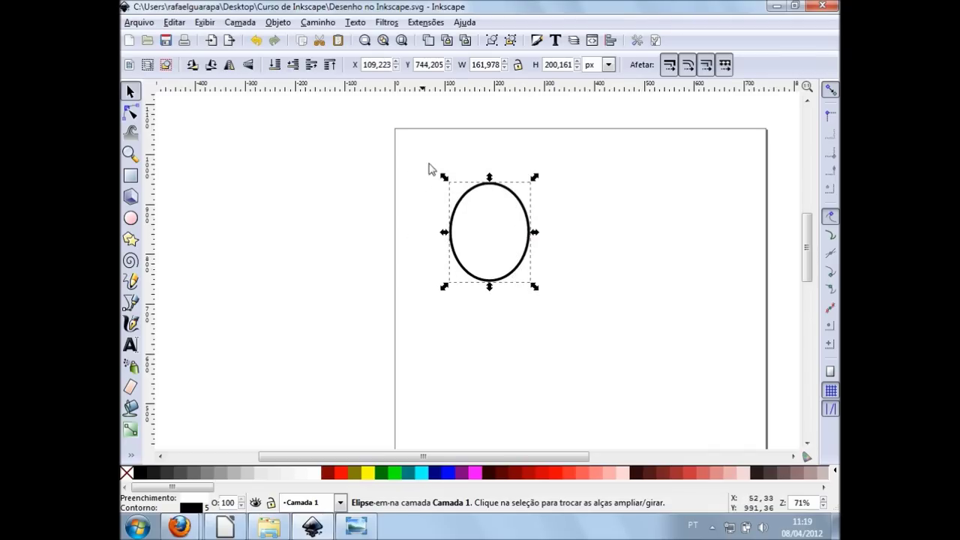
{"action": "left_click", "coordinate": [132, 219]}
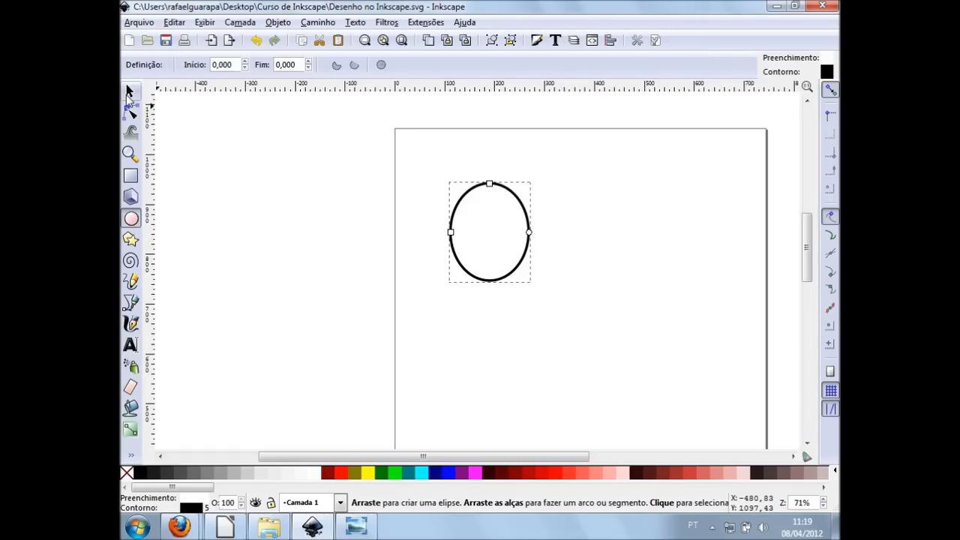
{"action": "left_click", "coordinate": [129, 92]}
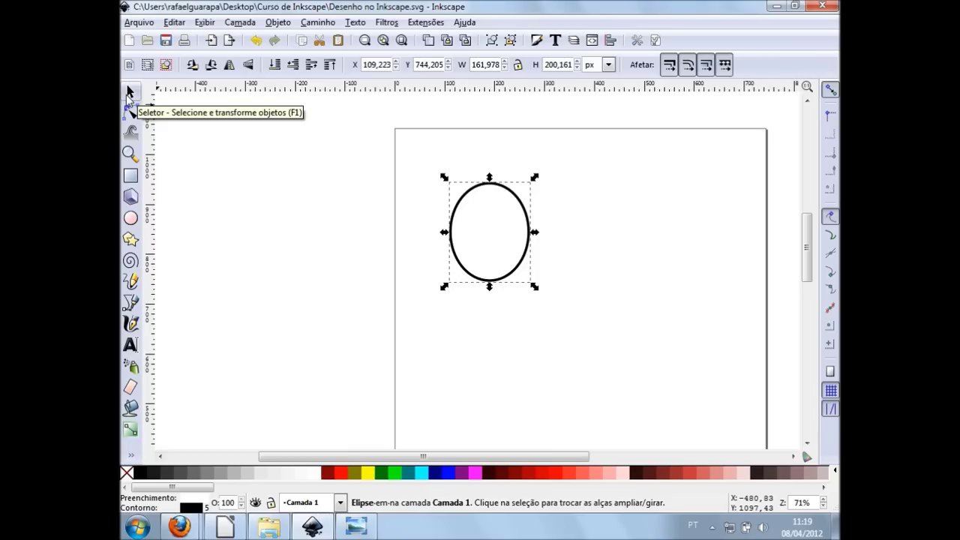
{"action": "left_click", "coordinate": [131, 219]}
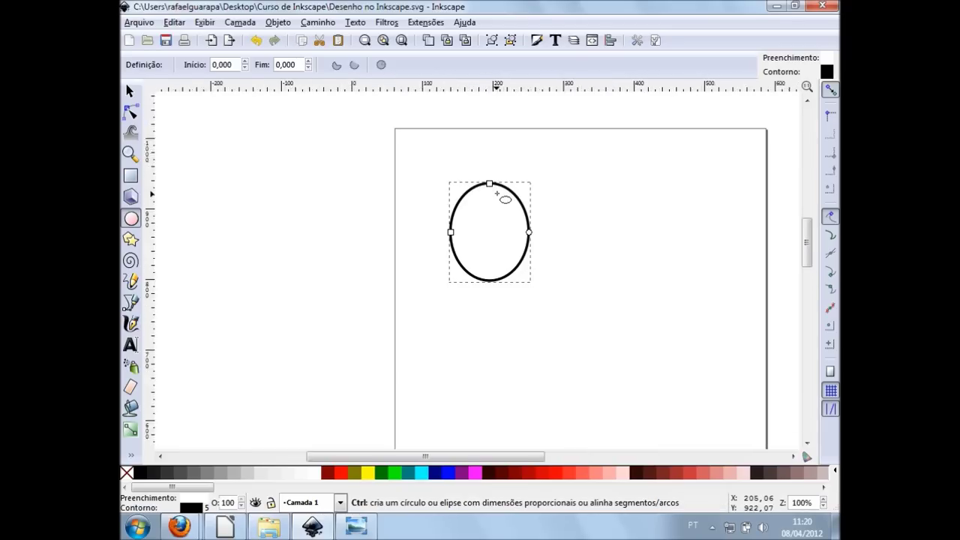
{"action": "scroll", "coordinate": [500, 198], "scroll_direction": "up", "scroll_amount": 2}
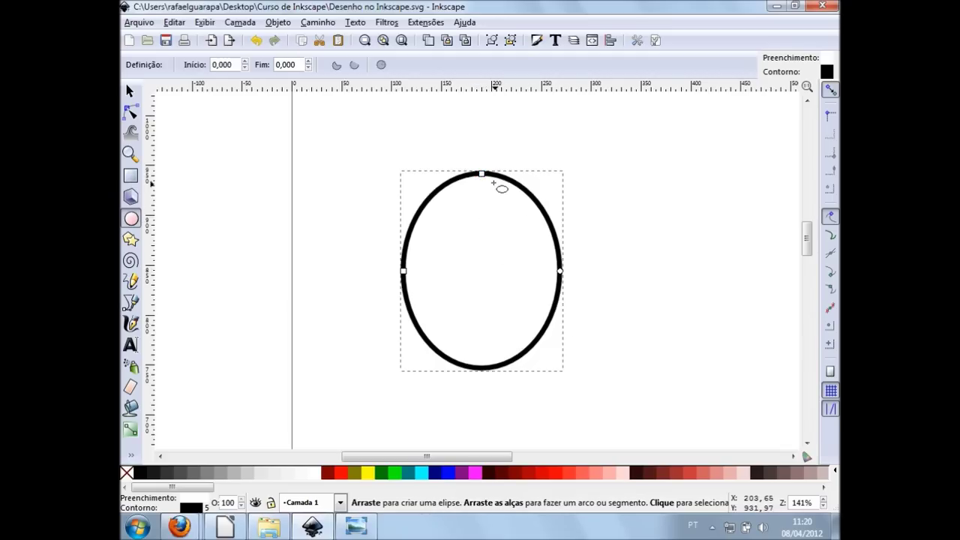
{"action": "mouse_move", "coordinate": [484, 174]}
{"action": "left_mouse_down"}
{"action": "mouse_move", "coordinate": [568, 134]}
{"action": "mouse_move", "coordinate": [513, 204]}
{"action": "mouse_move", "coordinate": [507, 250]}
{"action": "mouse_move", "coordinate": [507, 229]}
{"action": "left_mouse_up"}
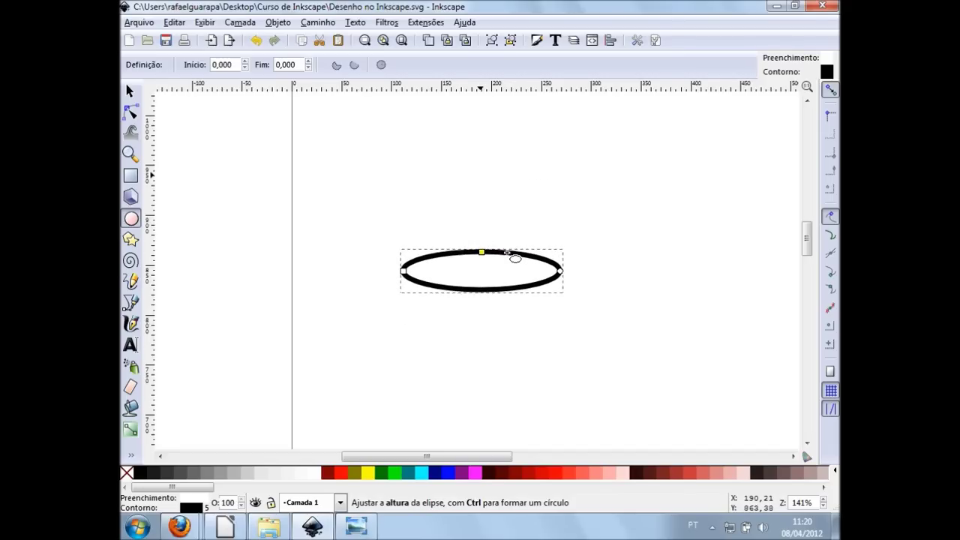
{"action": "mouse_move", "coordinate": [507, 214]}
{"action": "left_mouse_down"}
{"action": "mouse_move", "coordinate": [503, 171]}
{"action": "mouse_move", "coordinate": [504, 246]}
{"action": "left_mouse_up"}
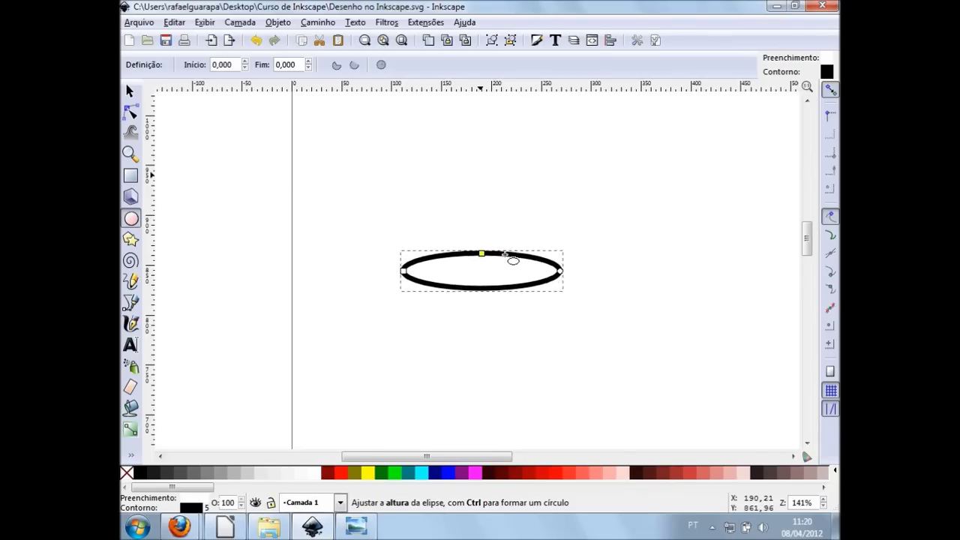
{"action": "left_click_drag", "start_coordinate": [503, 246], "coordinate": [525, 326]}
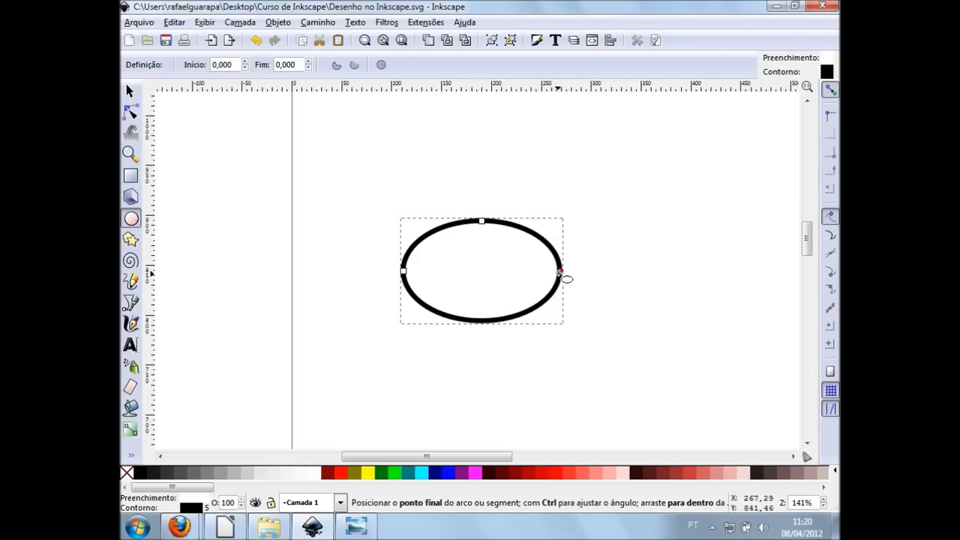
Turn the ellipse into a taller pie shape, start 42,664° and end 333,096°, with a right-facing mouth.
{"action": "mouse_move", "coordinate": [568, 273]}
{"action": "left_mouse_down"}
{"action": "mouse_move", "coordinate": [541, 324]}
{"action": "mouse_move", "coordinate": [427, 288]}
{"action": "mouse_move", "coordinate": [407, 258]}
{"action": "mouse_move", "coordinate": [415, 272]}
{"action": "mouse_move", "coordinate": [562, 247]}
{"action": "left_mouse_up"}
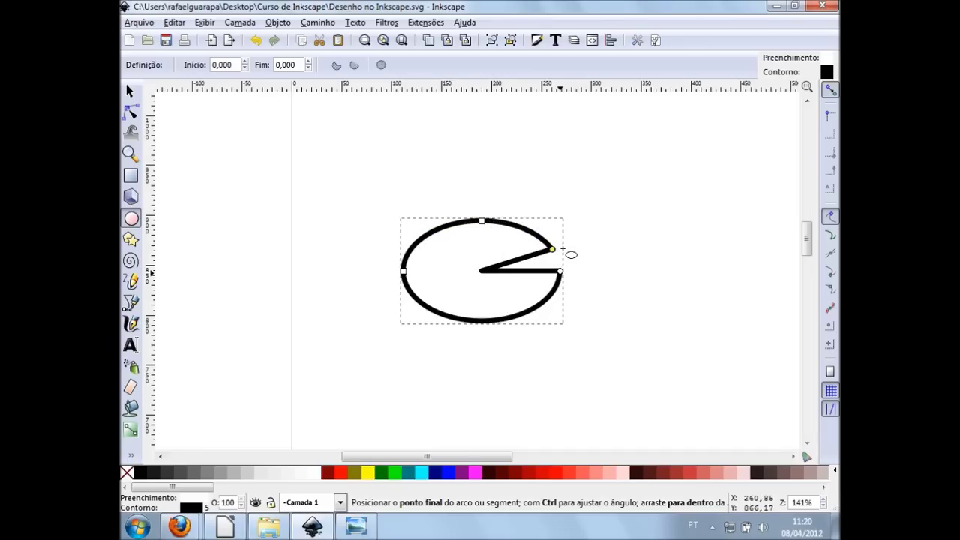
{"action": "left_click_drag", "start_coordinate": [562, 247], "coordinate": [552, 248]}
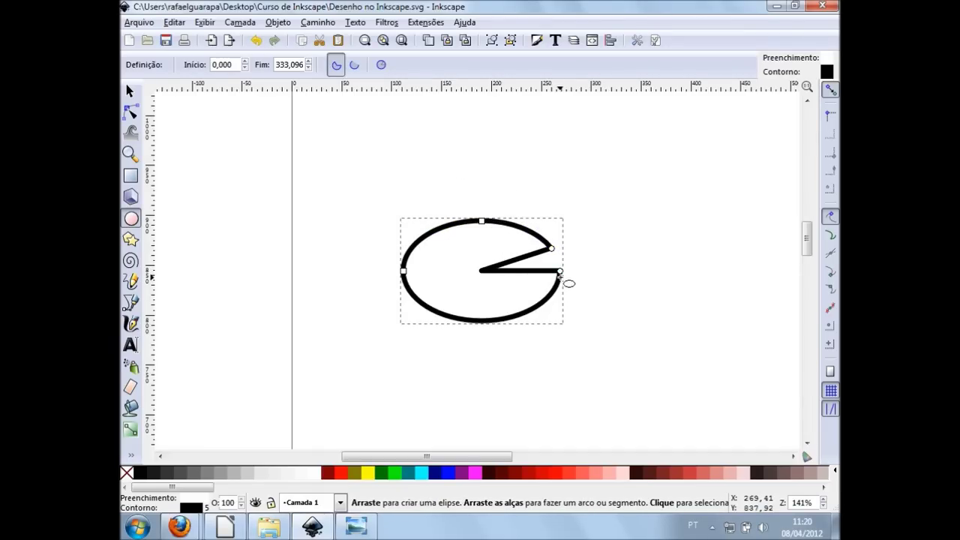
{"action": "left_click_drag", "start_coordinate": [560, 272], "coordinate": [543, 299]}
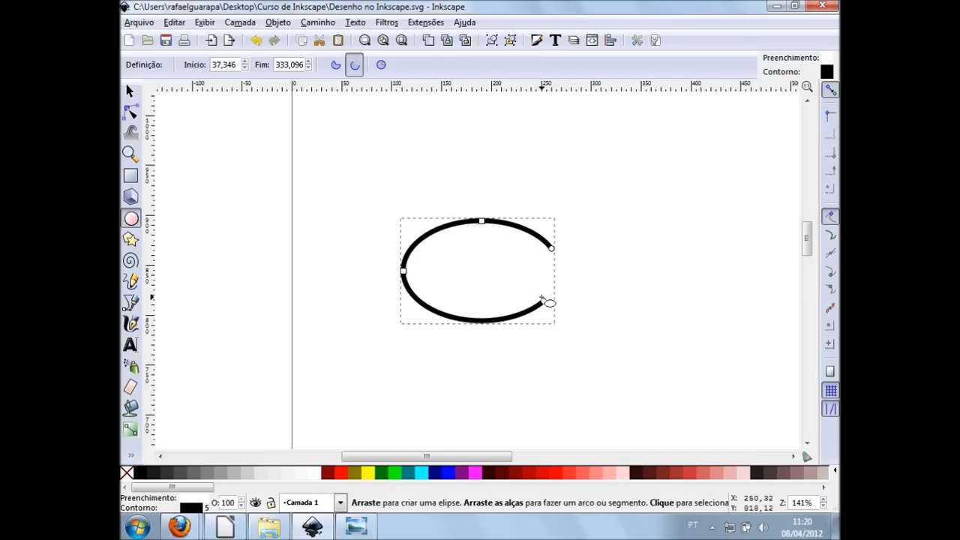
{"action": "mouse_move", "coordinate": [545, 302]}
{"action": "left_mouse_down"}
{"action": "mouse_move", "coordinate": [519, 316]}
{"action": "mouse_move", "coordinate": [540, 304]}
{"action": "left_mouse_up"}
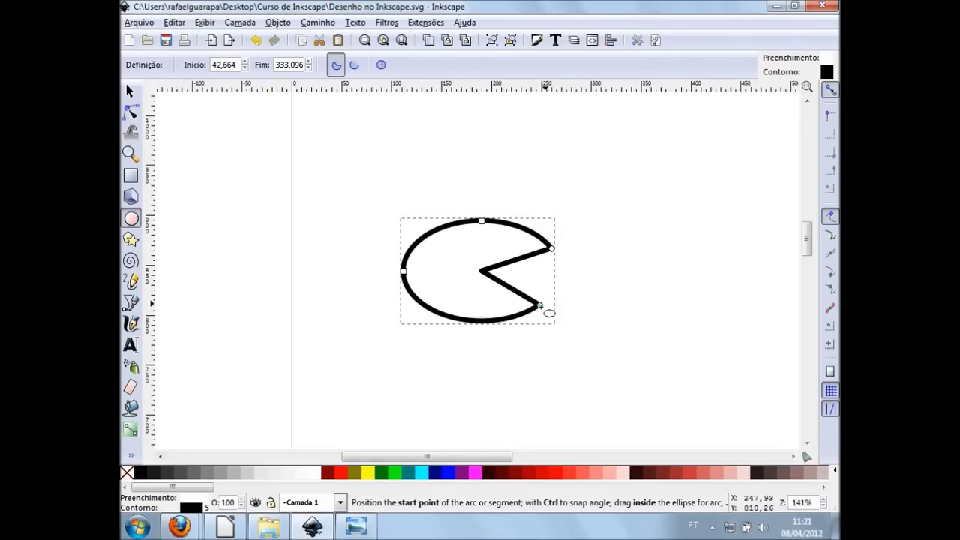
{"action": "left_click_drag", "start_coordinate": [481, 223], "coordinate": [471, 183]}
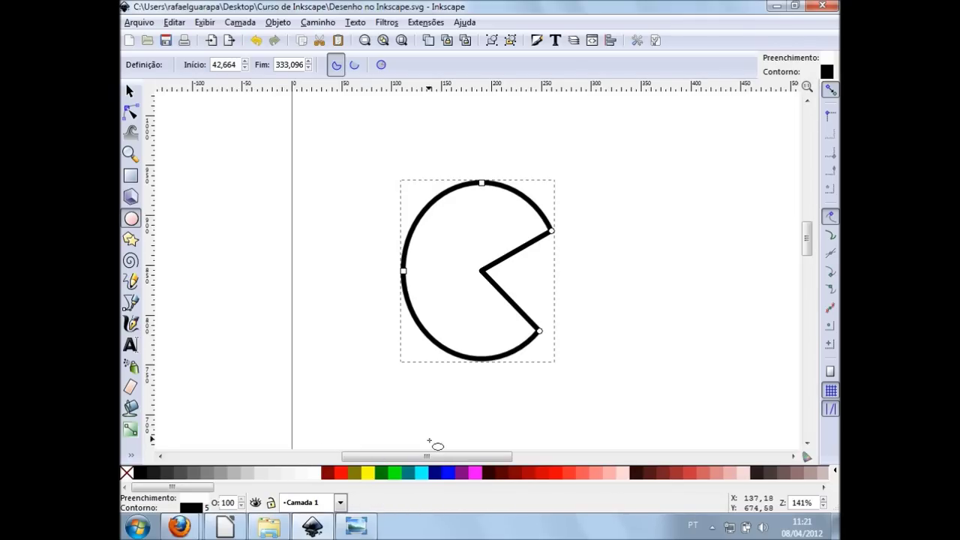
Try a red fill, remove it, and scroll the palette over to the yellows.
{"action": "left_click", "coordinate": [552, 480]}
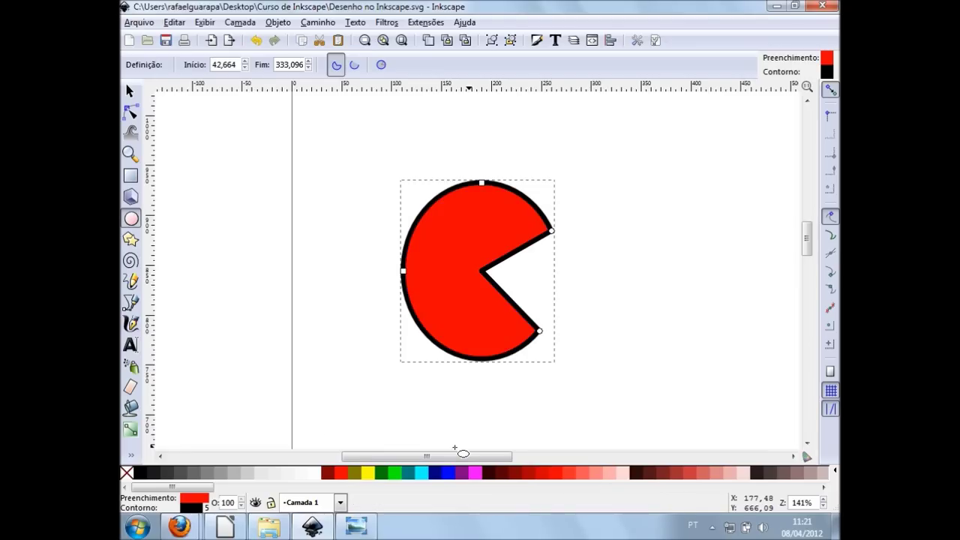
{"action": "left_click", "coordinate": [127, 474]}
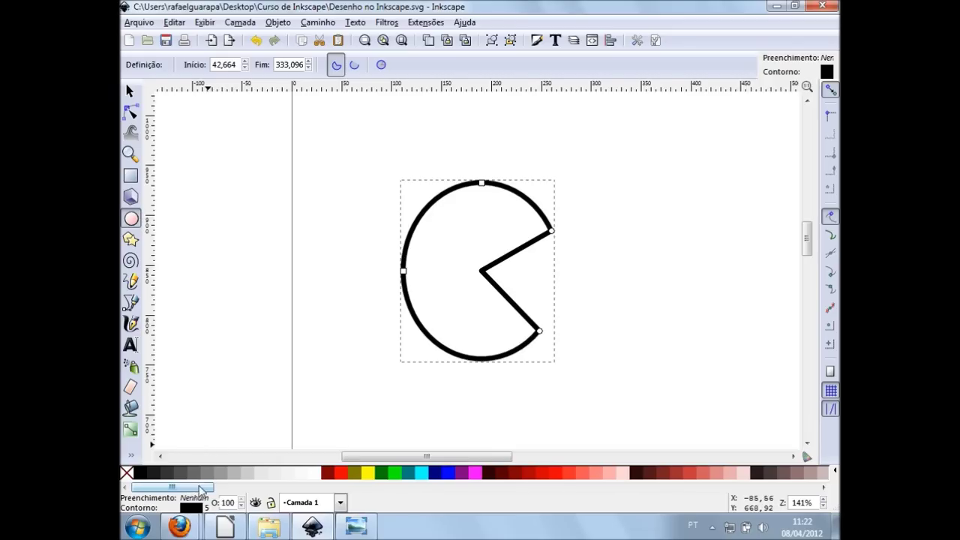
{"action": "left_click_drag", "start_coordinate": [189, 491], "coordinate": [227, 492]}
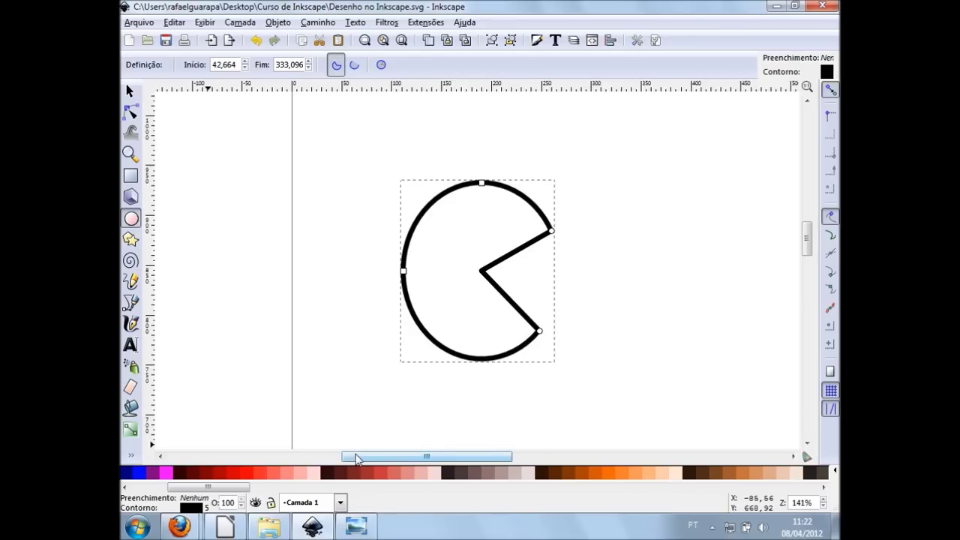
{"action": "mouse_move", "coordinate": [381, 459]}
{"action": "left_mouse_down"}
{"action": "mouse_move", "coordinate": [311, 459]}
{"action": "mouse_move", "coordinate": [516, 463]}
{"action": "mouse_move", "coordinate": [401, 463]}
{"action": "left_mouse_up"}
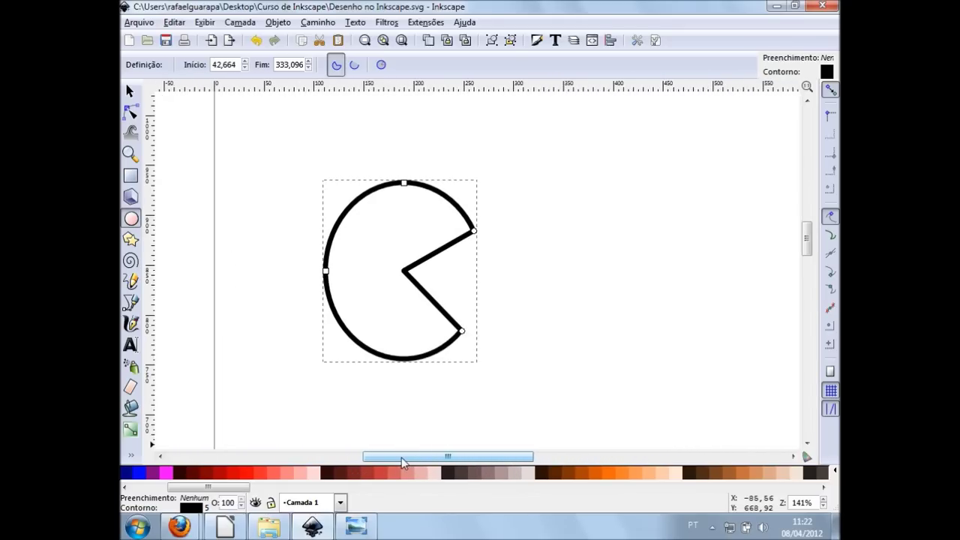
{"action": "mouse_move", "coordinate": [808, 245]}
{"action": "left_mouse_down"}
{"action": "mouse_move", "coordinate": [812, 253]}
{"action": "mouse_move", "coordinate": [810, 238]}
{"action": "left_mouse_up"}
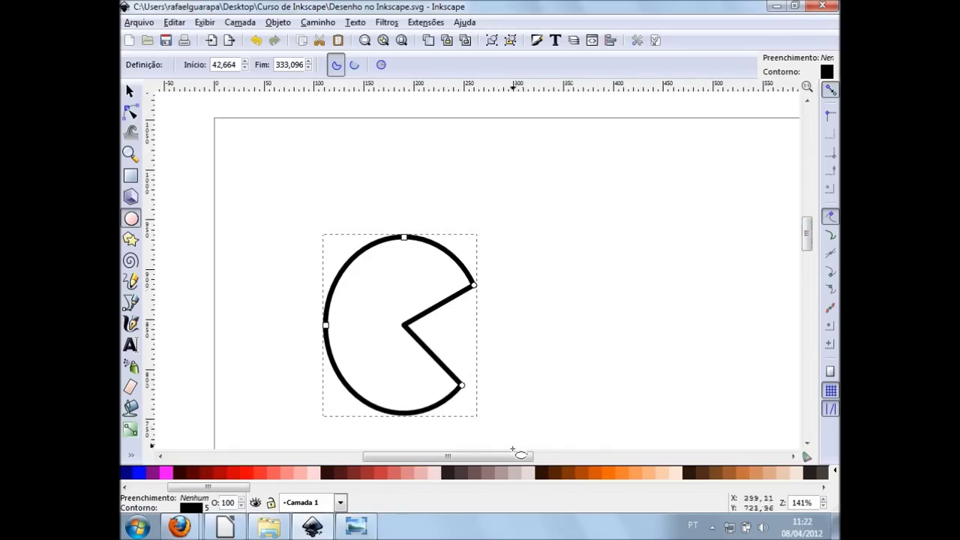
{"action": "left_click_drag", "start_coordinate": [521, 456], "coordinate": [511, 456]}
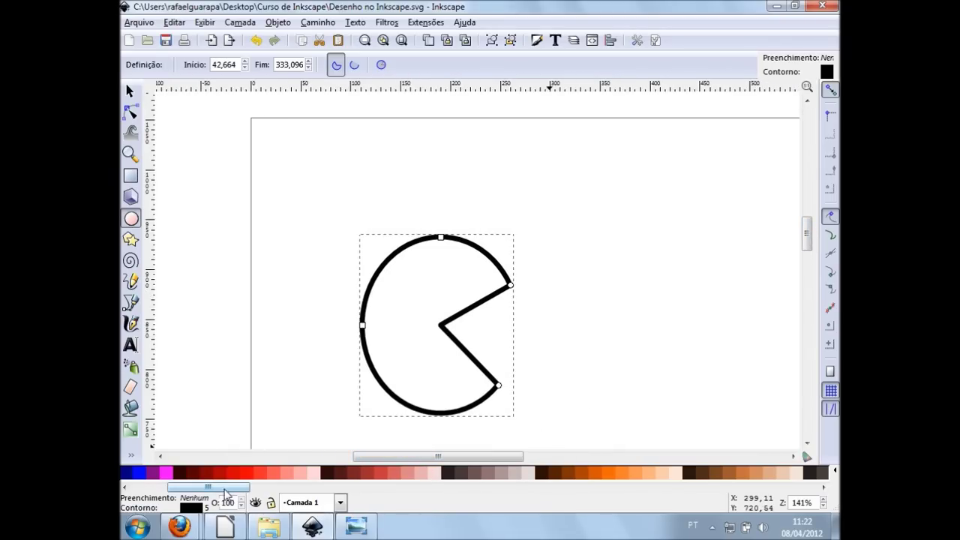
{"action": "left_click_drag", "start_coordinate": [226, 493], "coordinate": [306, 495]}
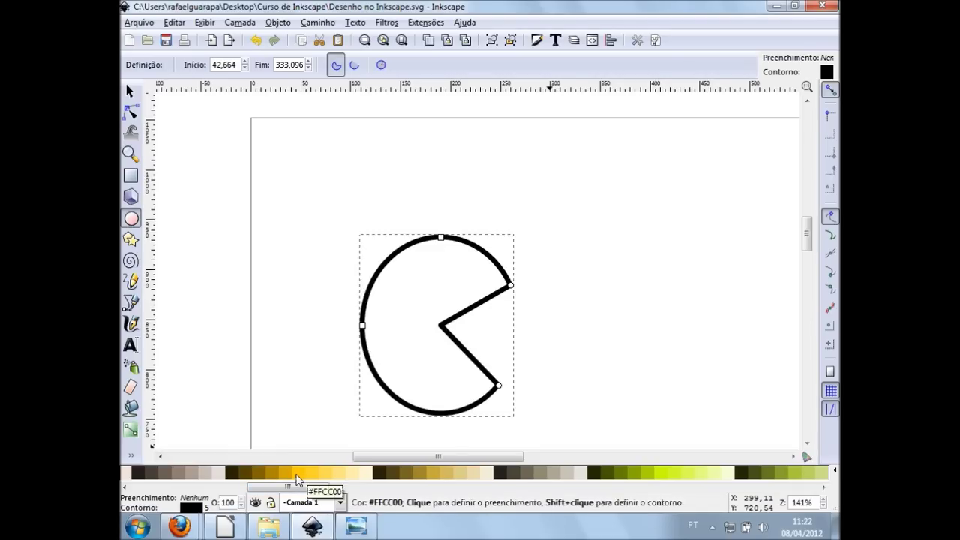
Try several yellows and browns, then settle on #FFCC00 as the Pac-Man fill.
{"action": "left_click", "coordinate": [298, 475]}
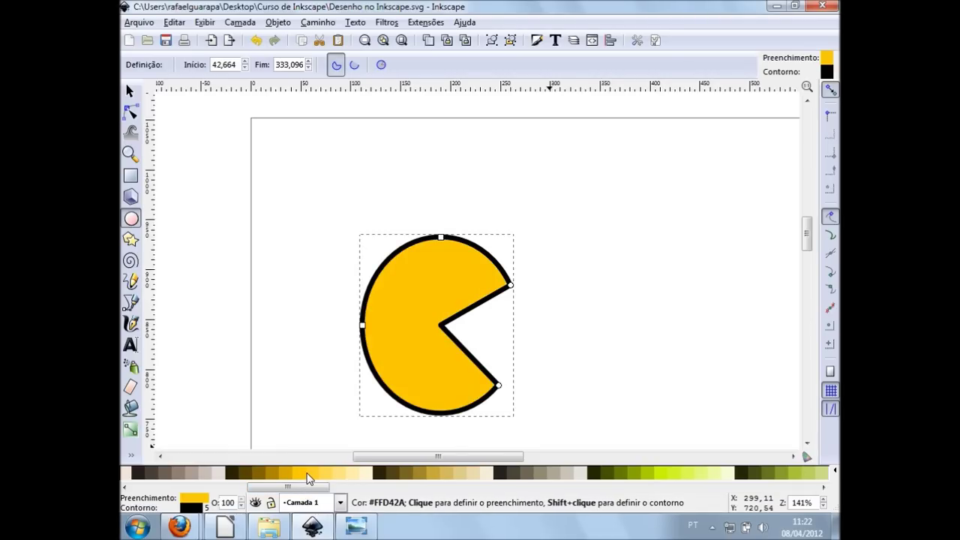
{"action": "left_click", "coordinate": [308, 473]}
{"action": "left_click", "coordinate": [325, 473]}
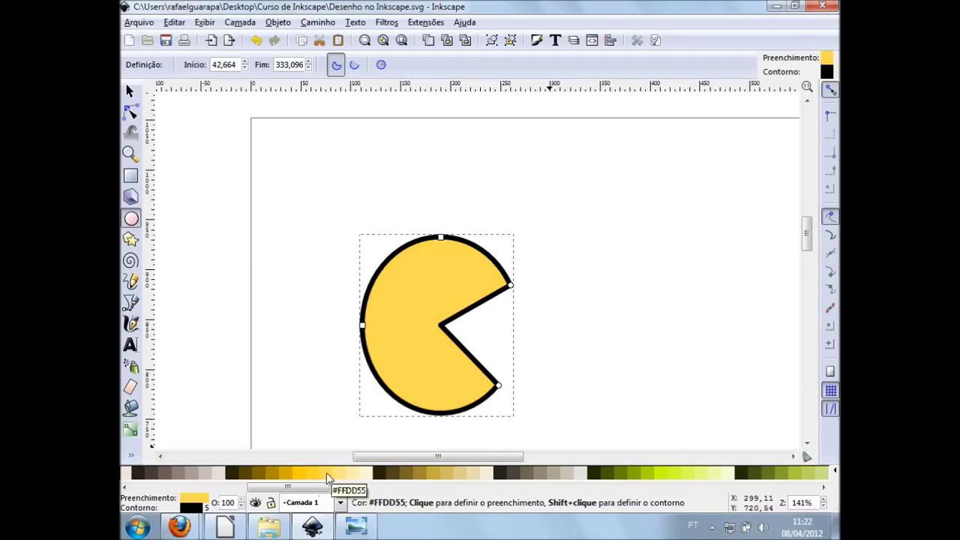
{"action": "left_click", "coordinate": [337, 473]}
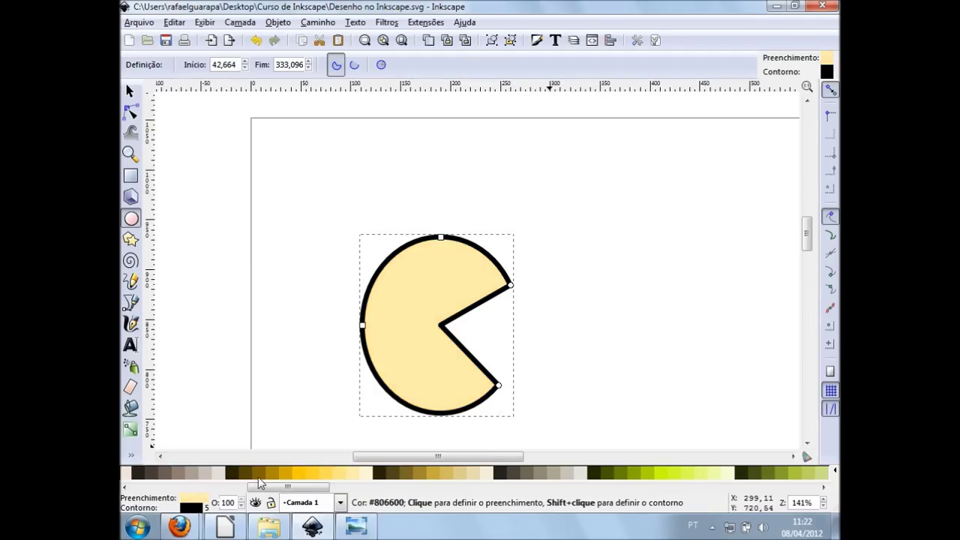
{"action": "left_click", "coordinate": [276, 473]}
{"action": "left_click", "coordinate": [233, 473]}
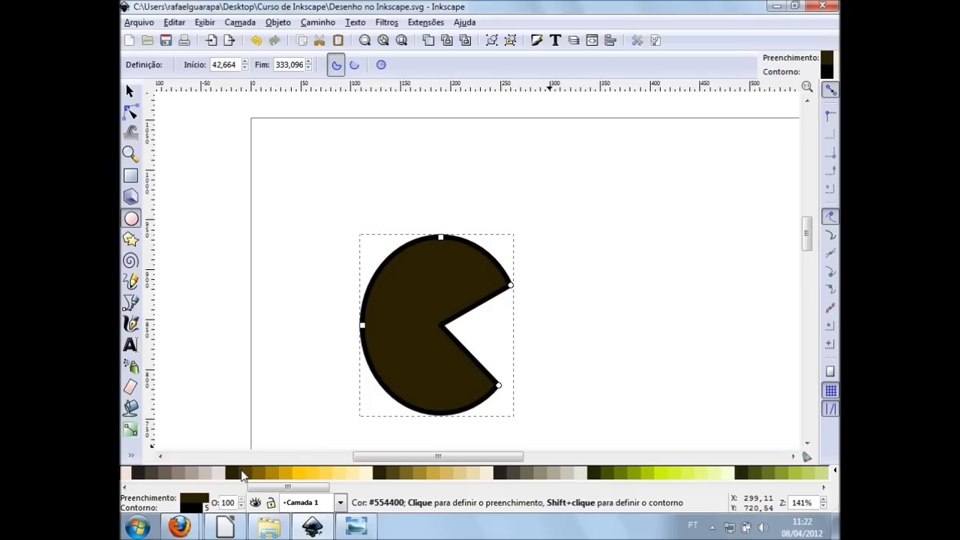
{"action": "left_click", "coordinate": [266, 473]}
{"action": "left_click", "coordinate": [301, 472]}
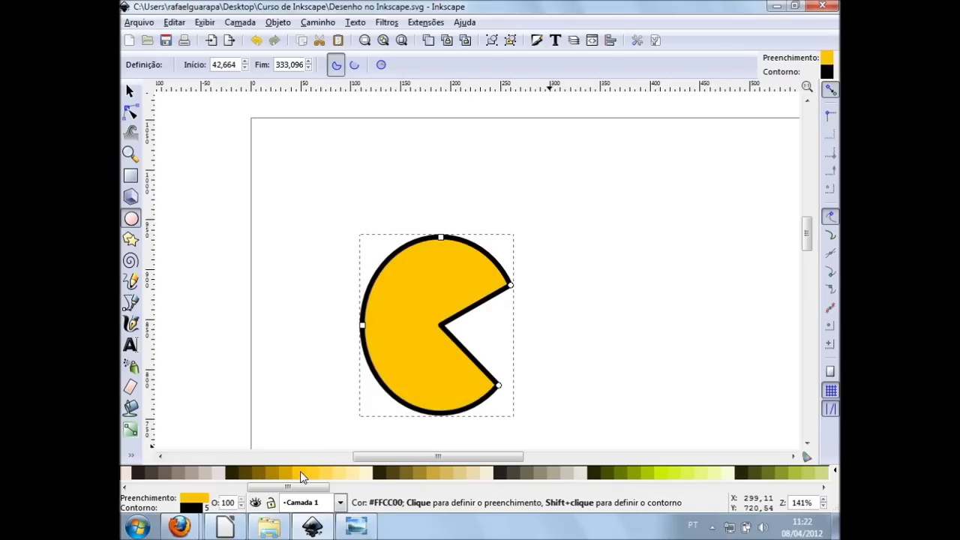
{"action": "left_click", "coordinate": [129, 91]}
{"action": "mouse_move", "coordinate": [432, 343]}
{"action": "left_mouse_down"}
{"action": "mouse_move", "coordinate": [518, 337]}
{"action": "mouse_move", "coordinate": [395, 303]}
{"action": "left_mouse_up"}
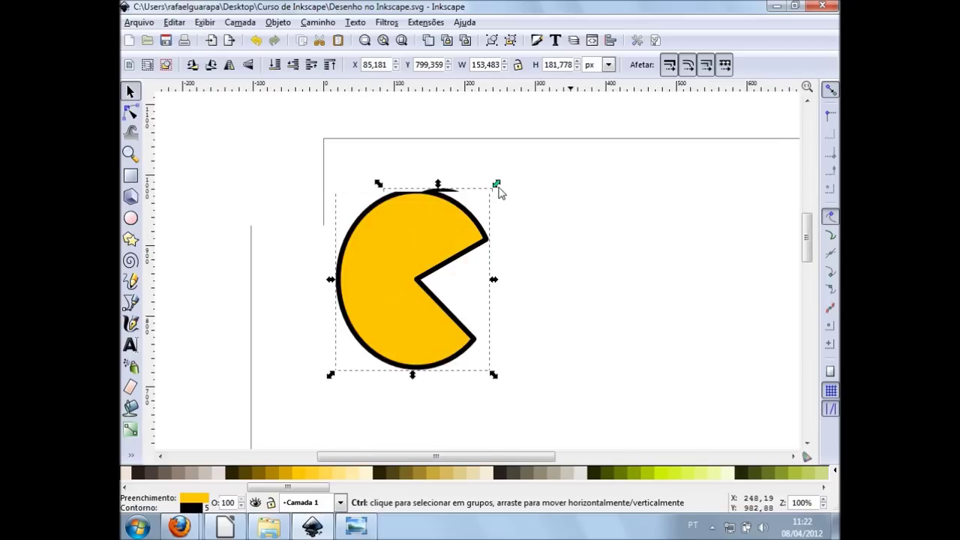
{"action": "scroll", "coordinate": [495, 188], "scroll_direction": "down", "scroll_amount": 1}
{"action": "scroll", "coordinate": [529, 352], "scroll_direction": "down", "scroll_amount": 2}
{"action": "scroll", "coordinate": [564, 283], "scroll_direction": "down", "scroll_amount": 3}
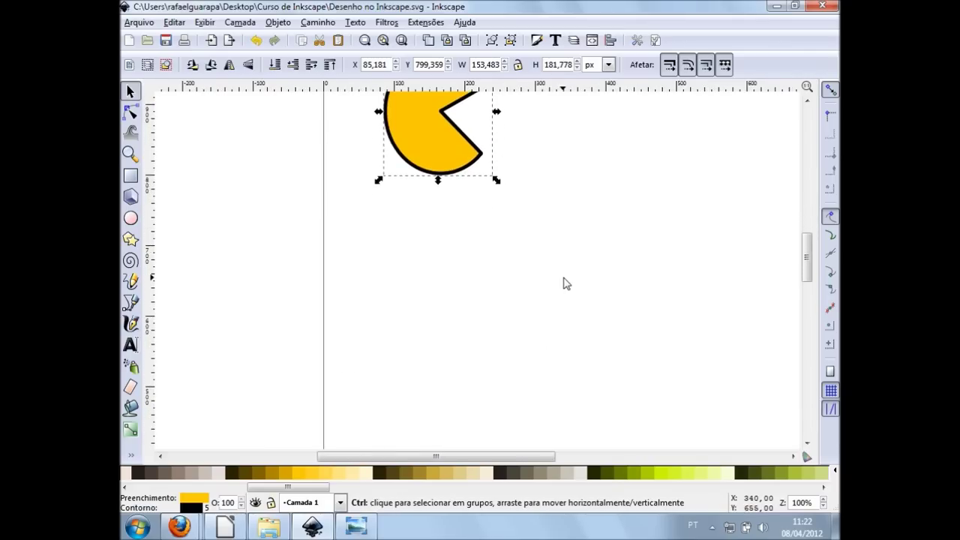
{"action": "scroll", "coordinate": [564, 280], "scroll_direction": "down", "scroll_amount": 1}
{"action": "scroll", "coordinate": [611, 270], "scroll_direction": "down", "scroll_amount": 1}
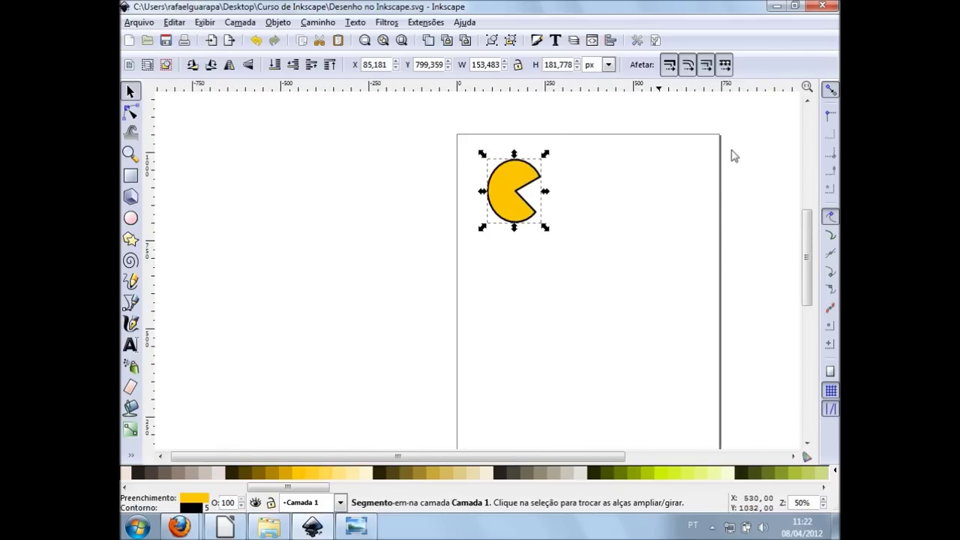
{"action": "left_click_drag", "start_coordinate": [545, 227], "coordinate": [726, 442]}
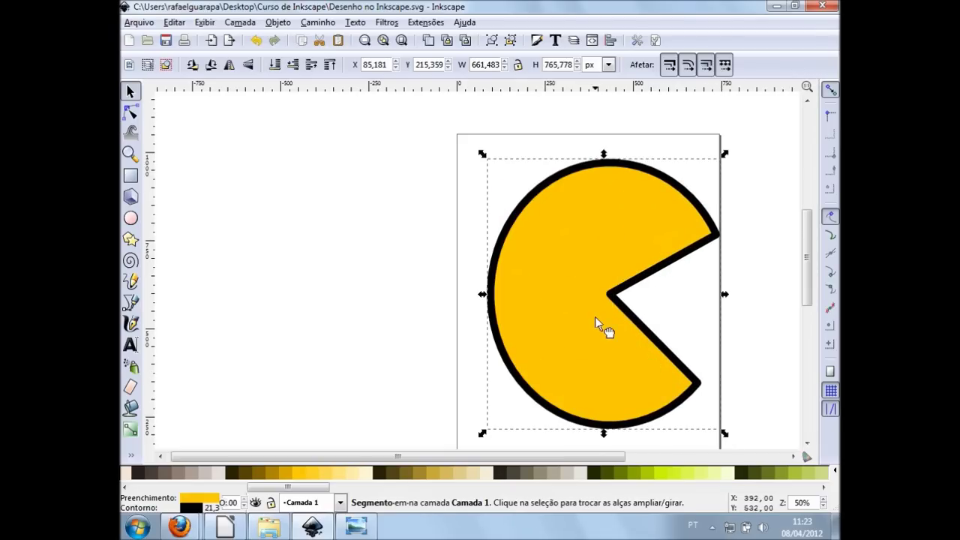
{"action": "left_click_drag", "start_coordinate": [586, 317], "coordinate": [563, 302]}
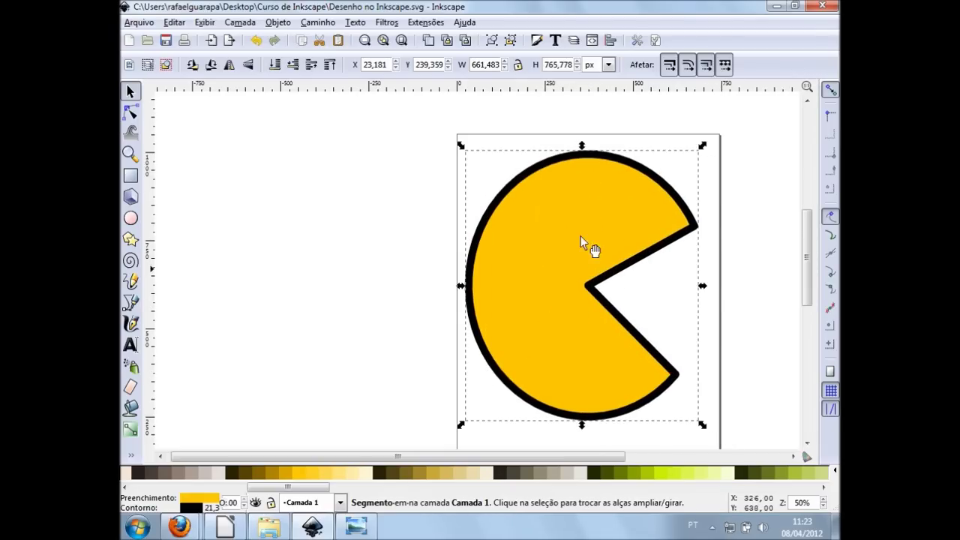
{"action": "scroll", "coordinate": [530, 154], "scroll_direction": "up", "scroll_amount": 2, "text": "ctrl"}
{"action": "scroll", "coordinate": [533, 172], "scroll_direction": "up", "scroll_amount": 2, "text": "ctrl"}
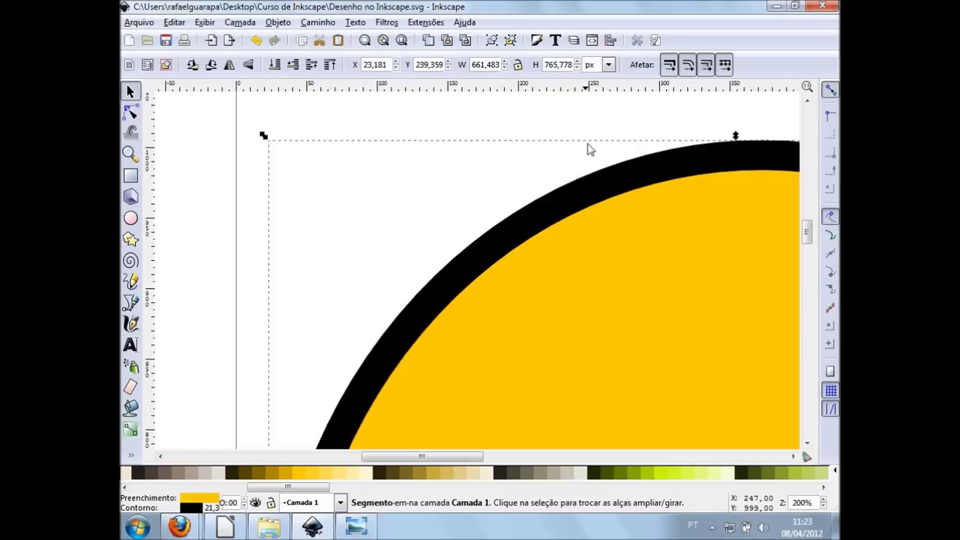
{"action": "left_click", "coordinate": [600, 132]}
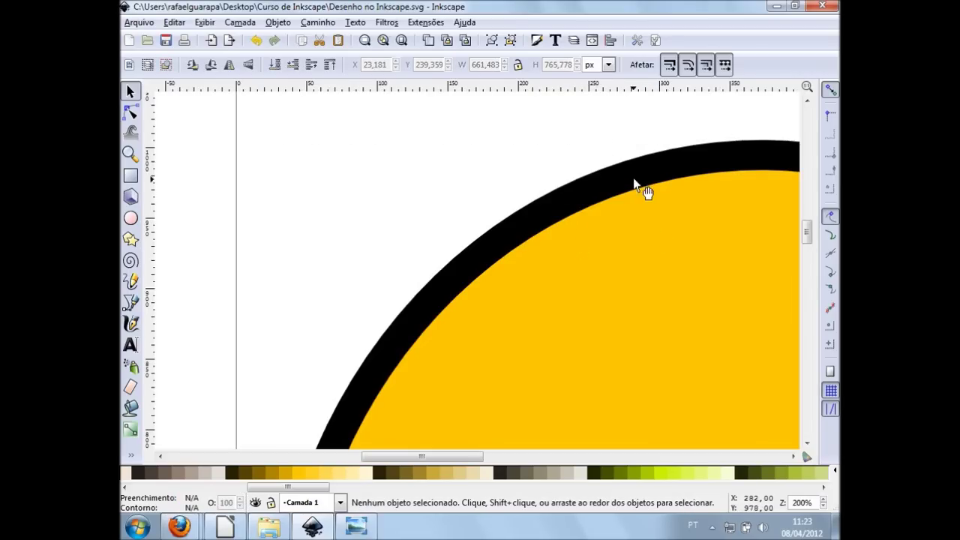
{"action": "scroll", "coordinate": [634, 187], "scroll_direction": "up", "scroll_amount": 3, "text": "ctrl"}
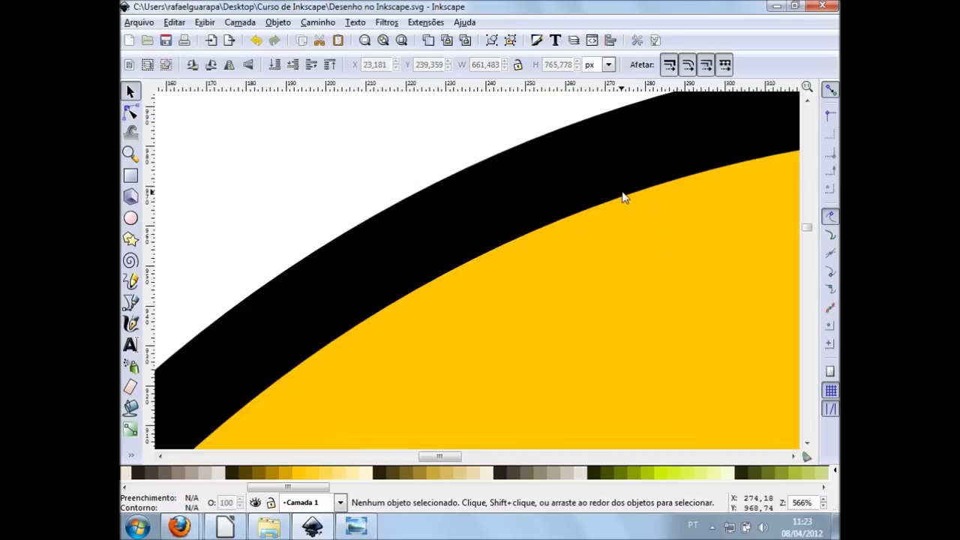
{"action": "scroll", "coordinate": [623, 196], "scroll_direction": "down", "scroll_amount": 3, "text": "ctrl"}
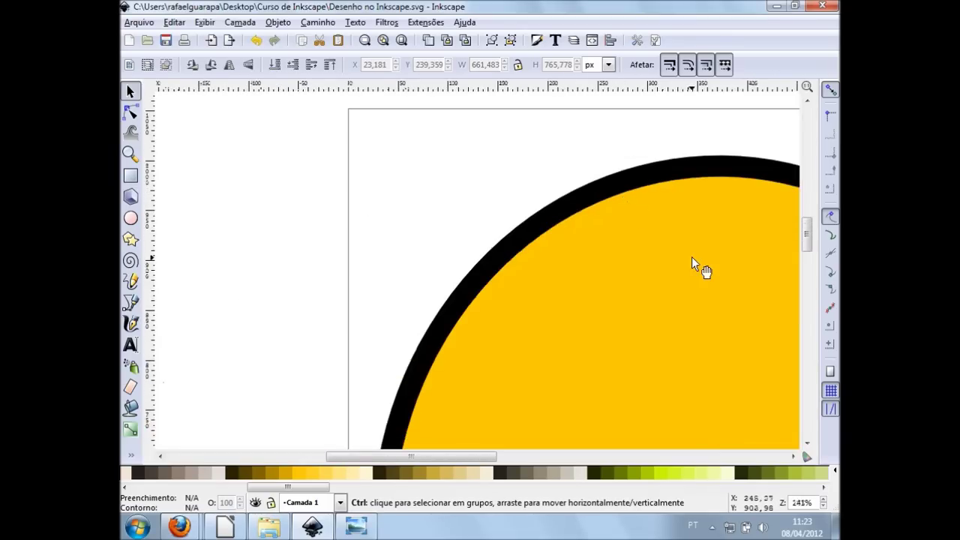
{"action": "scroll", "coordinate": [691, 257], "scroll_direction": "down", "scroll_amount": 3, "text": "ctrl"}
{"action": "scroll", "coordinate": [620, 319], "scroll_direction": "down", "scroll_amount": 2, "text": "ctrl"}
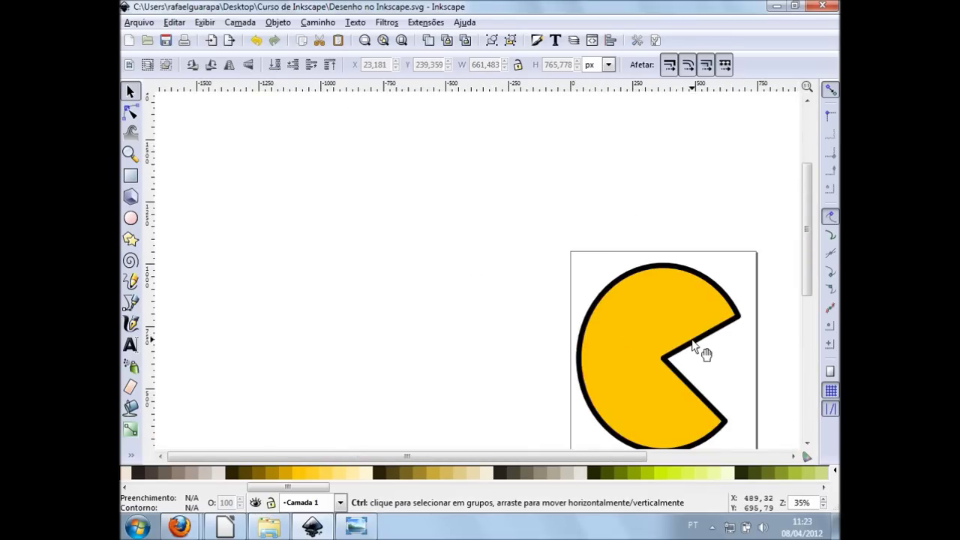
{"action": "scroll", "coordinate": [698, 348], "scroll_direction": "down", "scroll_amount": 2, "text": "ctrl"}
{"action": "scroll", "coordinate": [695, 347], "scroll_direction": "up", "scroll_amount": 4, "text": "ctrl"}
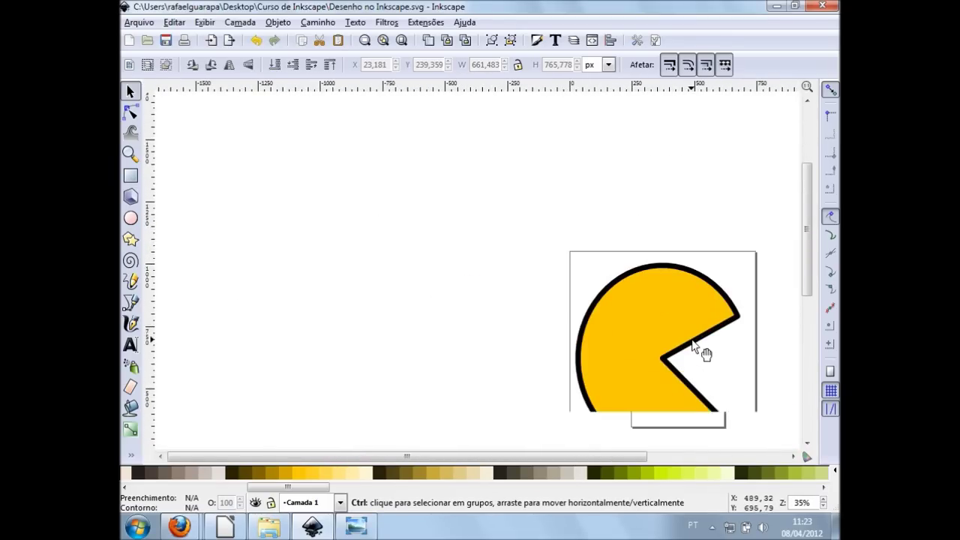
{"action": "scroll", "coordinate": [682, 355], "scroll_direction": "right", "scroll_amount": 3}
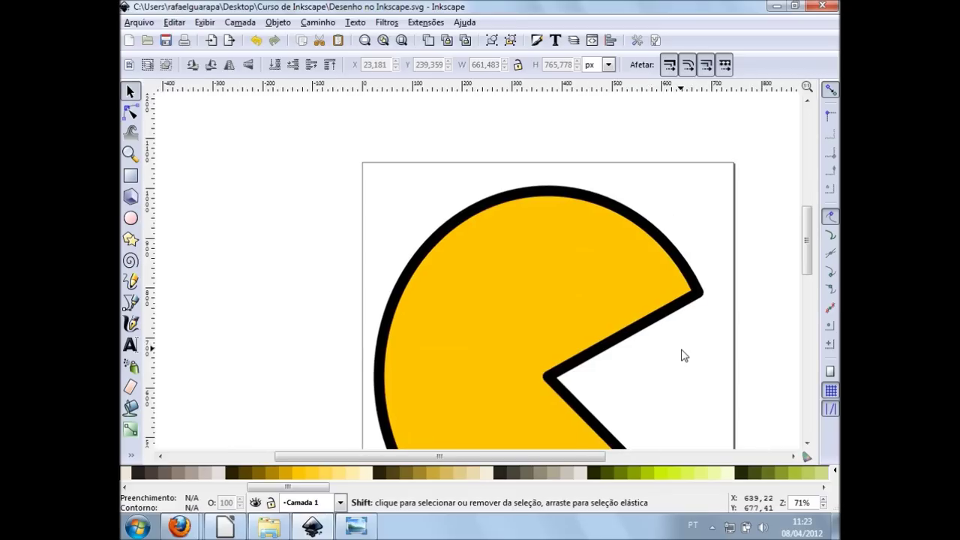
{"action": "scroll", "coordinate": [668, 349], "scroll_direction": "down", "scroll_amount": 1}
{"action": "scroll", "coordinate": [668, 348], "scroll_direction": "down", "scroll_amount": 2}
{"action": "scroll", "coordinate": [670, 347], "scroll_direction": "down", "scroll_amount": 1}
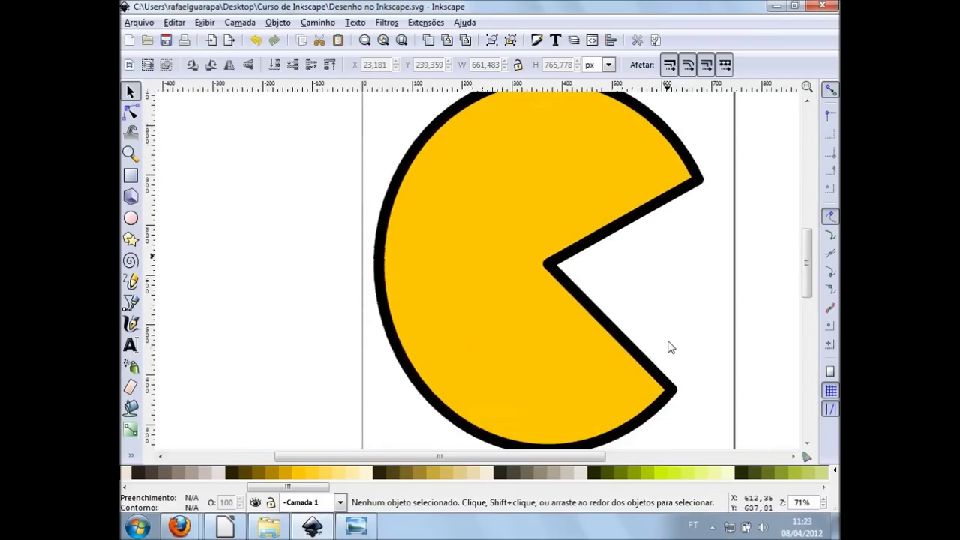
{"action": "scroll", "coordinate": [668, 345], "scroll_direction": "down", "scroll_amount": 1, "text": "ctrl"}
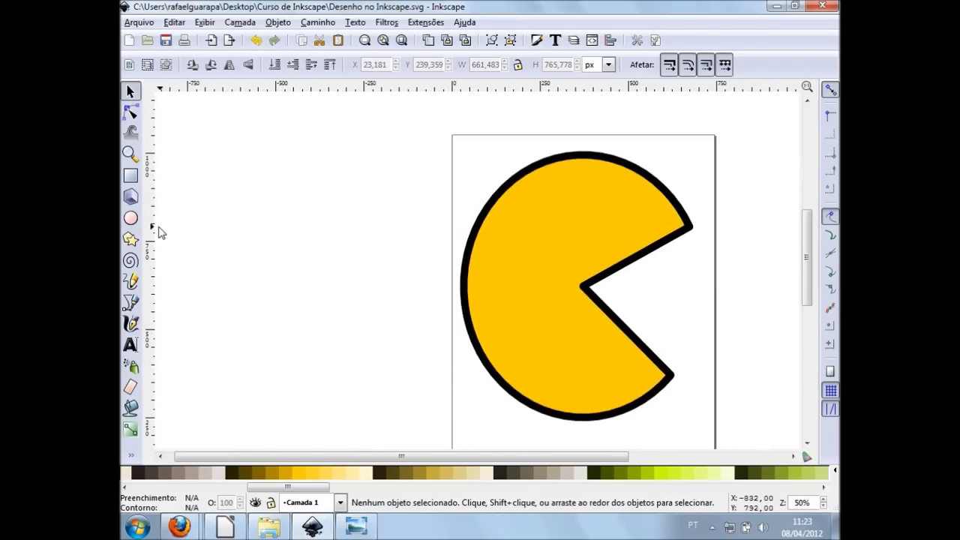
Draw a small near-full arc beside the Pac-Man, then delete it.
{"action": "left_click", "coordinate": [132, 219]}
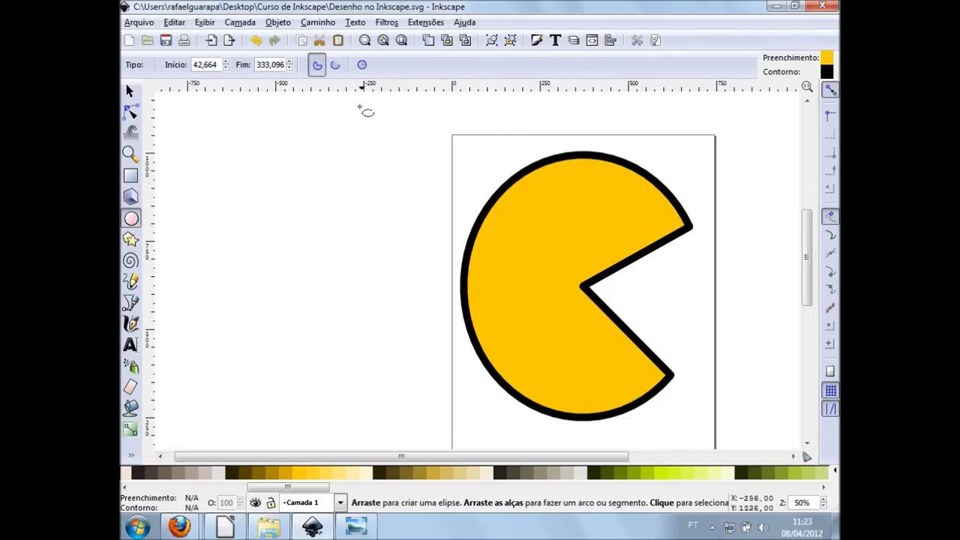
{"action": "mouse_move", "coordinate": [255, 210]}
{"action": "left_mouse_down"}
{"action": "mouse_move", "coordinate": [305, 248]}
{"action": "mouse_move", "coordinate": [355, 338]}
{"action": "left_mouse_up"}
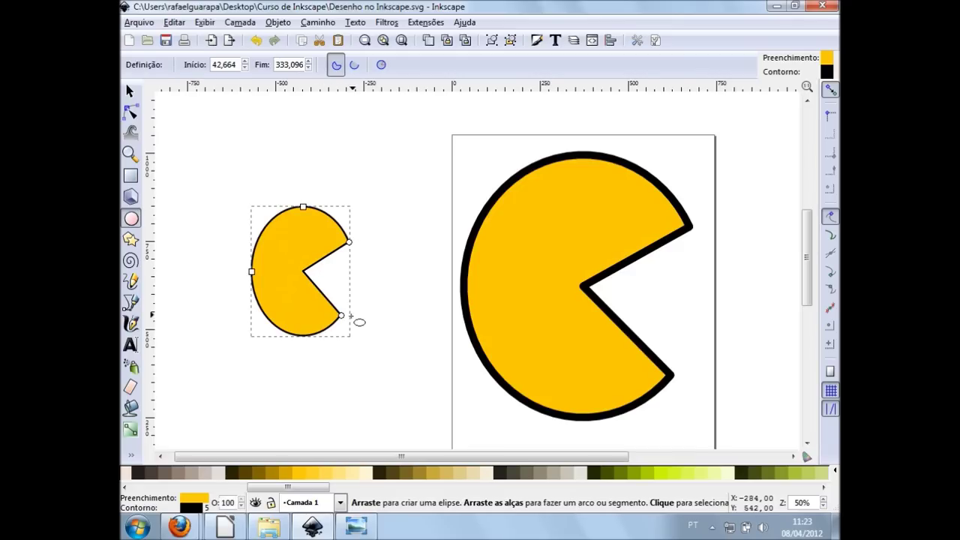
{"action": "left_click_drag", "start_coordinate": [342, 317], "coordinate": [351, 249]}
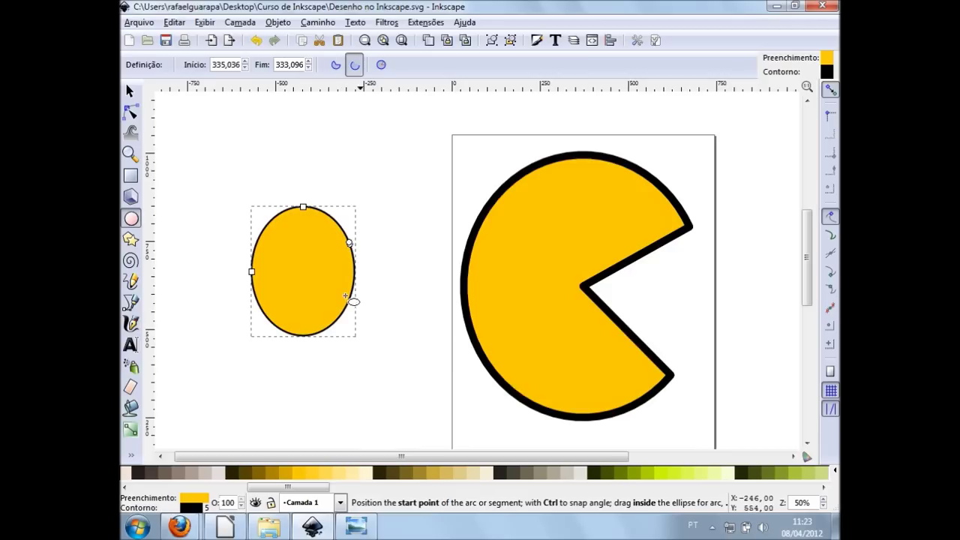
{"action": "left_click", "coordinate": [129, 90]}
{"action": "left_click", "coordinate": [365, 261]}
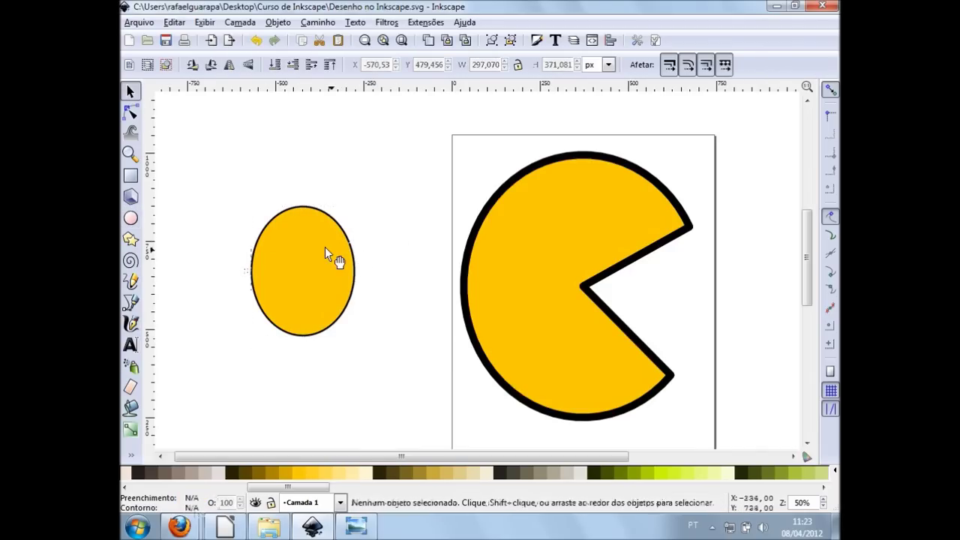
{"action": "scroll", "coordinate": [368, 244], "scroll_direction": "up", "scroll_amount": 6, "text": "ctrl"}
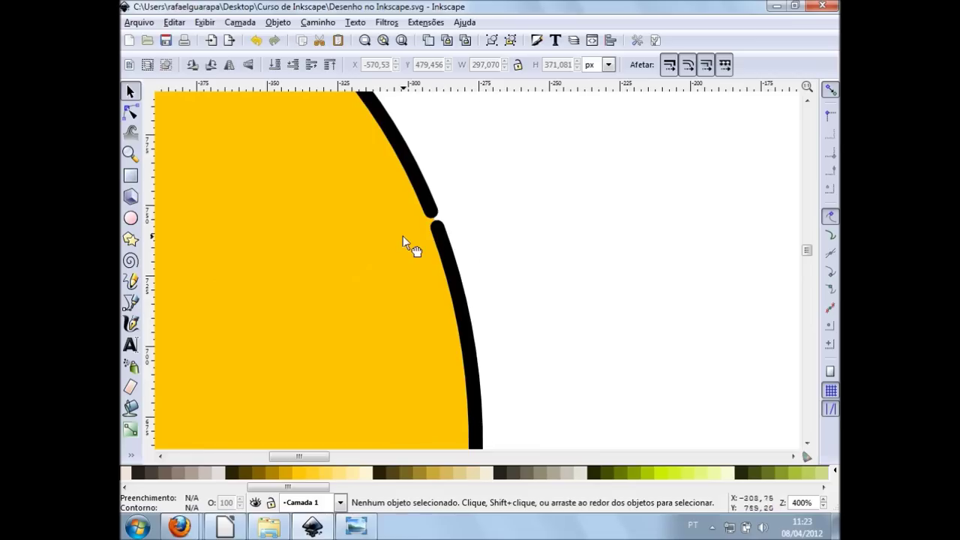
{"action": "left_click", "coordinate": [403, 238]}
{"action": "scroll", "coordinate": [403, 239], "scroll_direction": "down", "scroll_amount": 5, "text": "ctrl"}
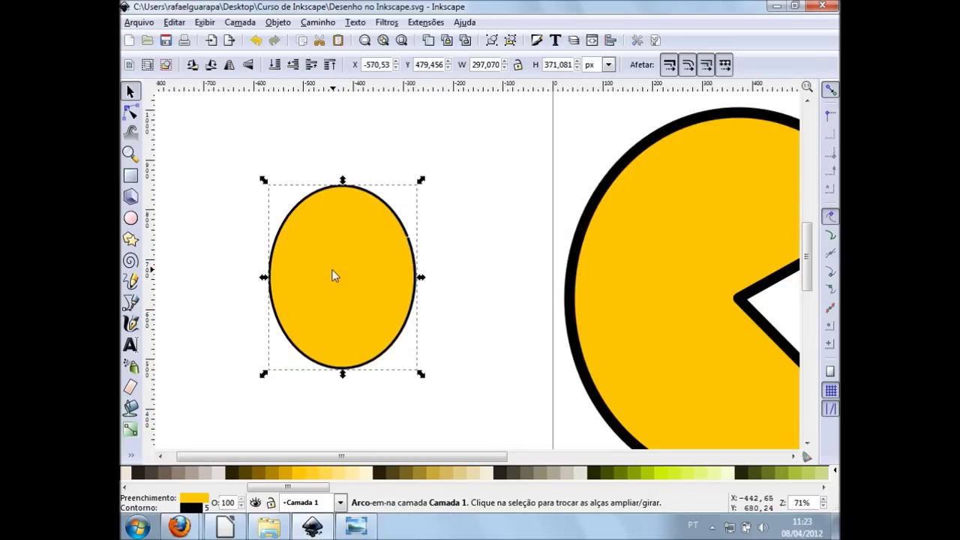
{"action": "key", "text": "Delete"}
Draw a new yellow ellipse left of the Pac-Man and make it a whole ellipse.
{"action": "left_click", "coordinate": [130, 217]}
{"action": "left_click_drag", "start_coordinate": [250, 216], "coordinate": [410, 383]}
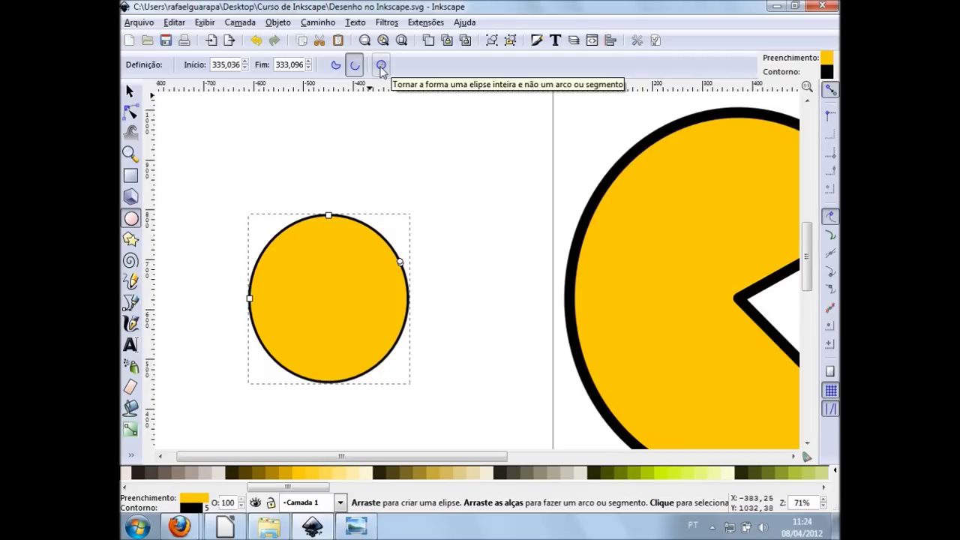
{"action": "left_click", "coordinate": [381, 66]}
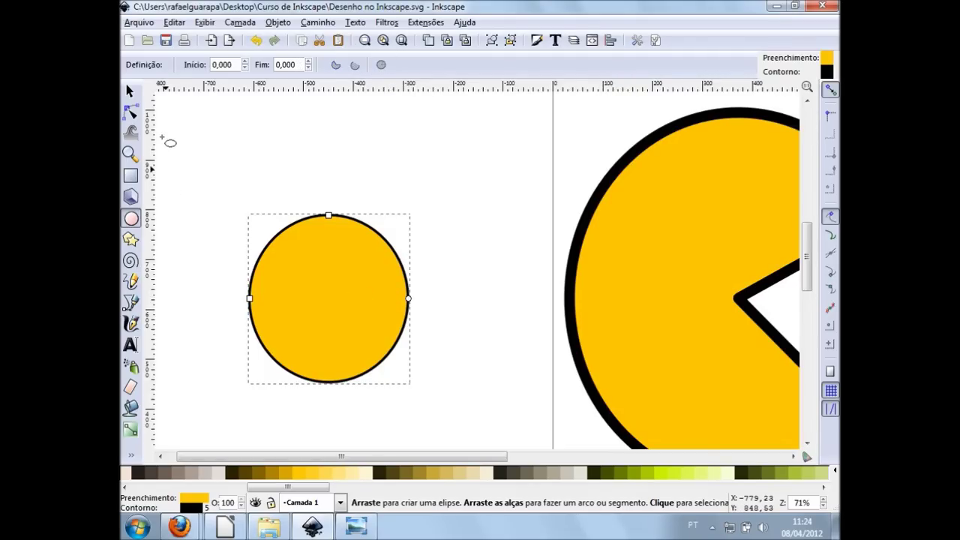
Move the circle toward the Pac-Man and fill it with black.
{"action": "key", "text": "s"}
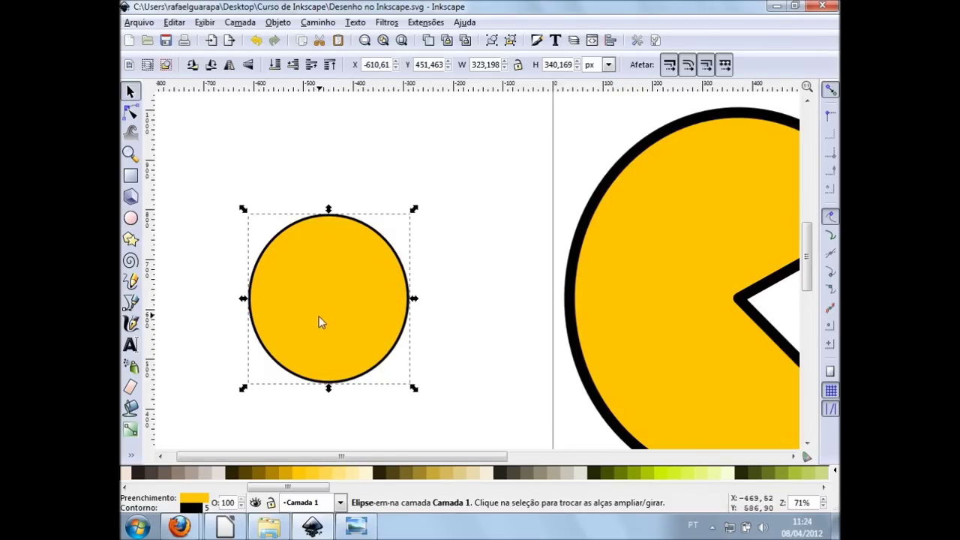
{"action": "left_click", "coordinate": [320, 315]}
{"action": "left_click_drag", "start_coordinate": [406, 306], "coordinate": [557, 259]}
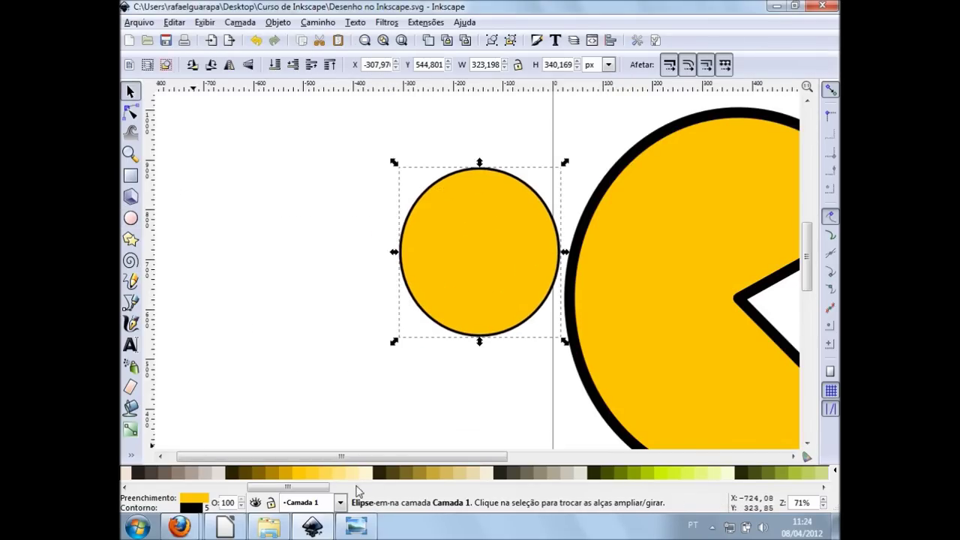
{"action": "left_click_drag", "start_coordinate": [330, 486], "coordinate": [162, 487]}
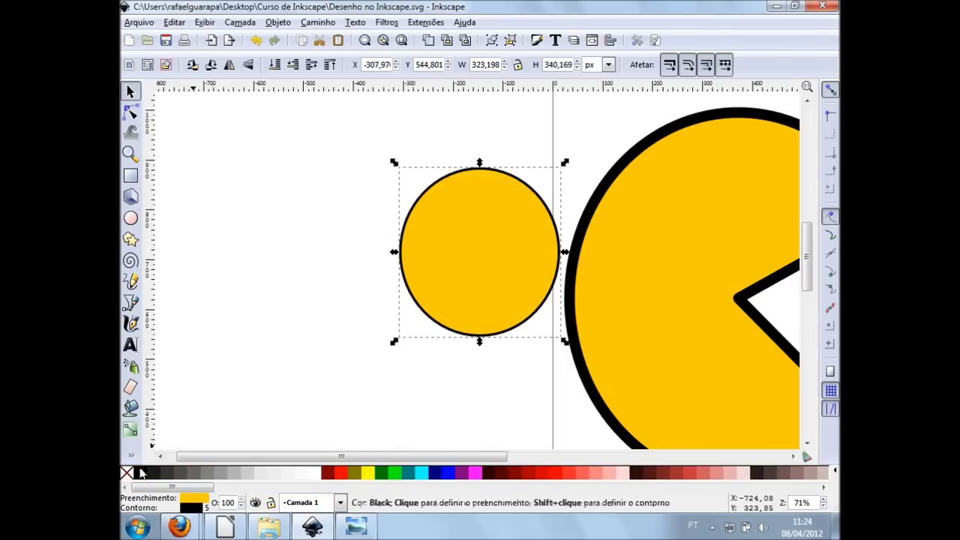
{"action": "left_click", "coordinate": [139, 473]}
{"action": "scroll", "coordinate": [590, 325], "scroll_direction": "down", "scroll_amount": 2}
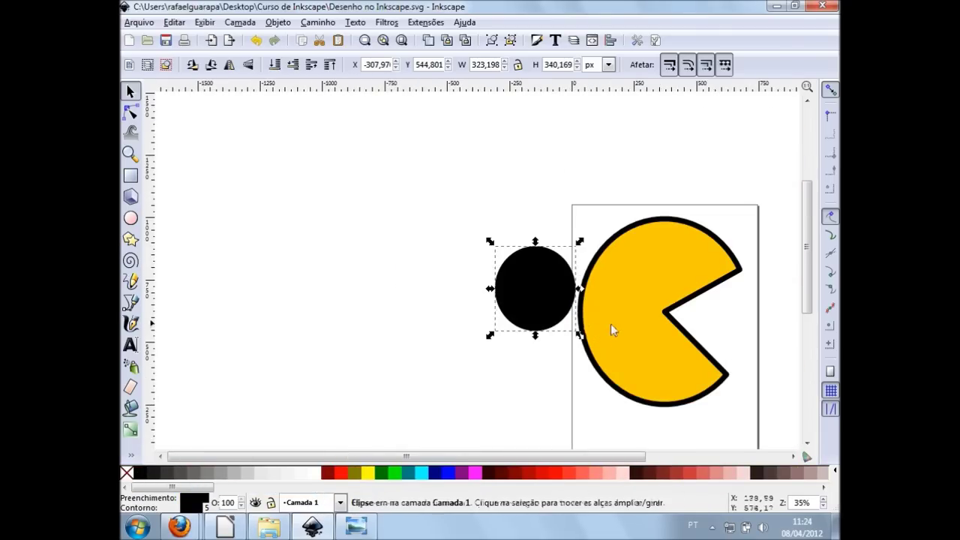
Place the black circle on the Pac-Man's upper head and shrink it to about 44,598 × 51,669 px.
{"action": "left_click_drag", "start_coordinate": [530, 284], "coordinate": [680, 267]}
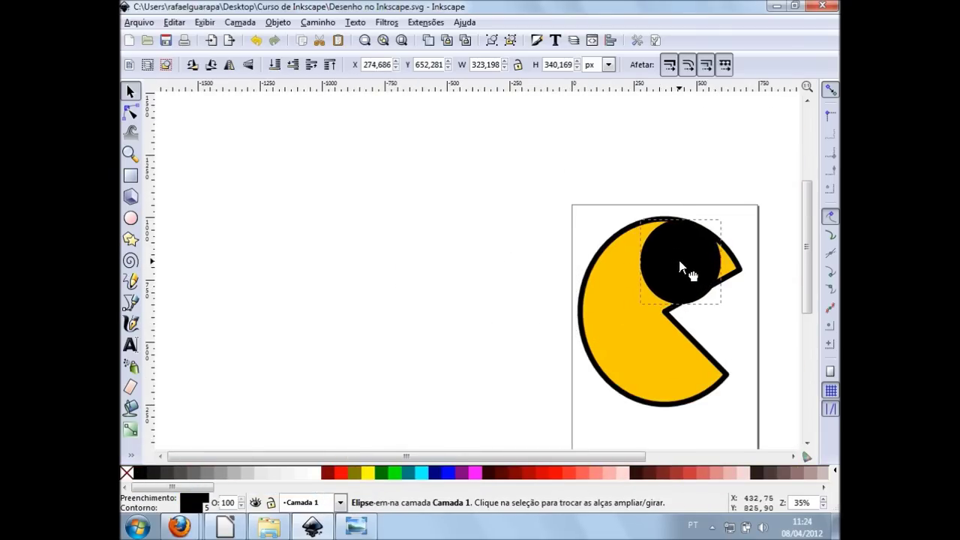
{"action": "scroll", "coordinate": [681, 267], "scroll_direction": "right", "scroll_amount": 3}
{"action": "scroll", "coordinate": [547, 260], "scroll_direction": "up", "scroll_amount": 2}
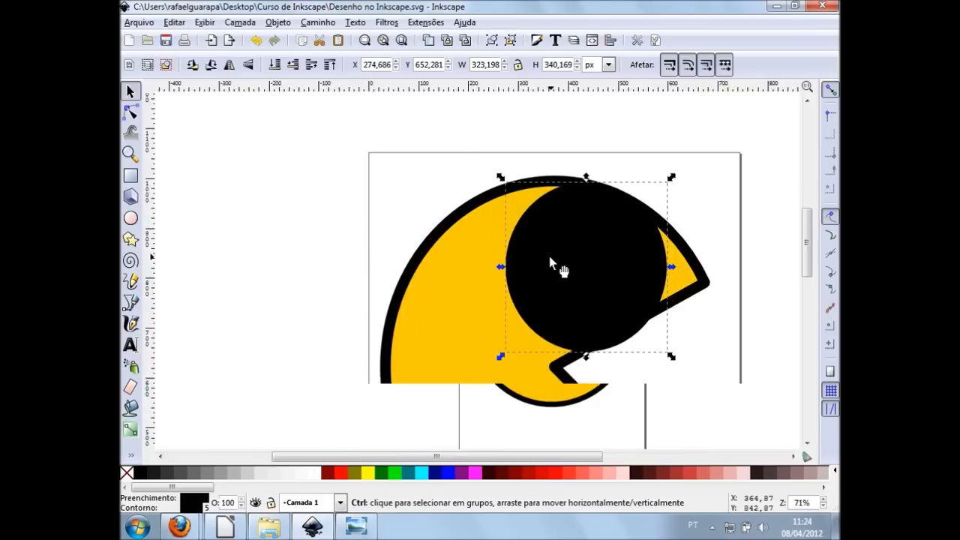
{"action": "scroll", "coordinate": [550, 262], "scroll_direction": "up", "scroll_amount": 2}
{"action": "scroll", "coordinate": [657, 228], "scroll_direction": "down", "scroll_amount": 2}
{"action": "mouse_move", "coordinate": [725, 165]}
{"action": "left_mouse_down"}
{"action": "mouse_move", "coordinate": [611, 265]}
{"action": "mouse_move", "coordinate": [586, 304]}
{"action": "mouse_move", "coordinate": [667, 228]}
{"action": "left_mouse_up"}
Select the Pac-Man body, then bring the teclado keyboard image in Windows Photo Viewer to the front.
{"action": "left_click", "coordinate": [719, 335]}
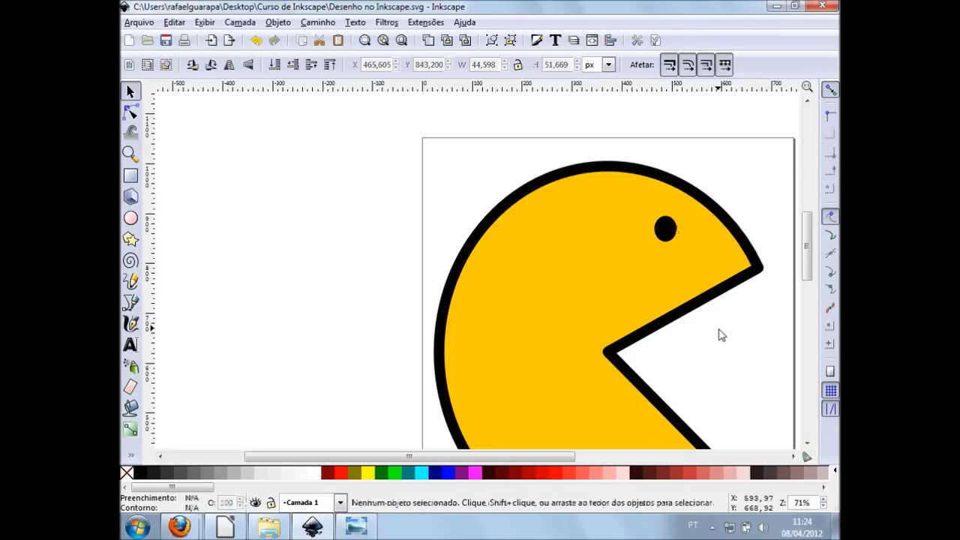
{"action": "scroll", "coordinate": [719, 335], "scroll_direction": "right", "scroll_amount": 2}
{"action": "scroll", "coordinate": [720, 336], "scroll_direction": "right", "scroll_amount": 1}
{"action": "scroll", "coordinate": [701, 325], "scroll_direction": "down", "scroll_amount": 1}
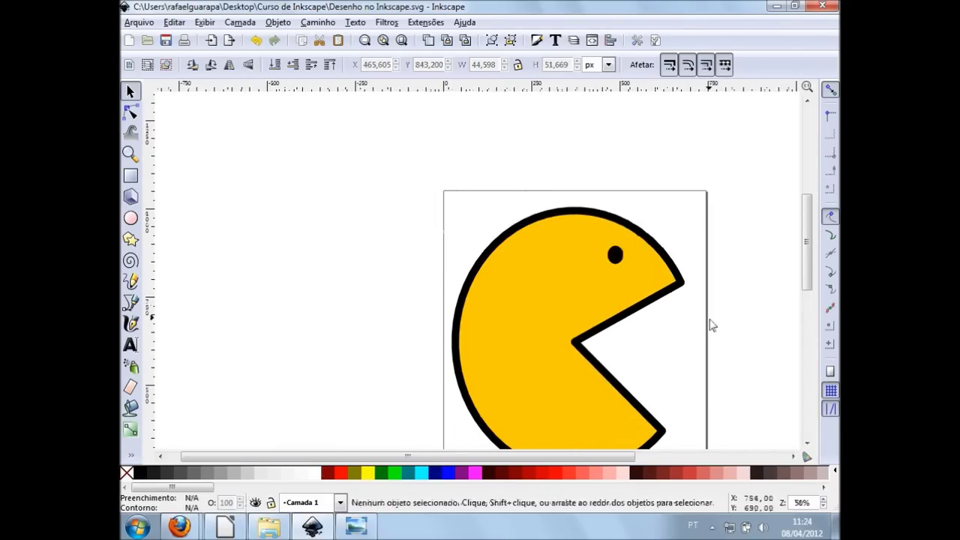
{"action": "scroll", "coordinate": [735, 368], "scroll_direction": "right", "scroll_amount": 1}
{"action": "scroll", "coordinate": [733, 365], "scroll_direction": "right", "scroll_amount": 1}
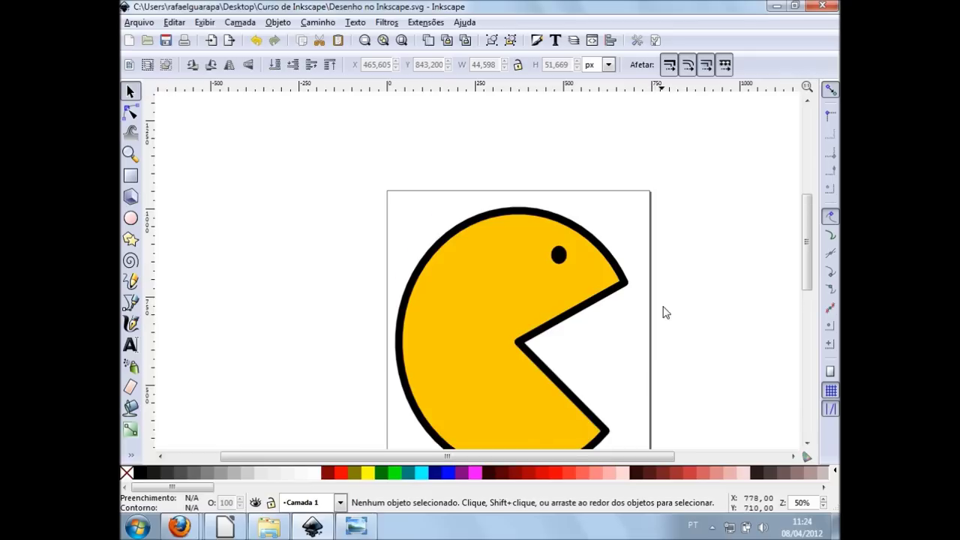
{"action": "scroll", "coordinate": [665, 312], "scroll_direction": "down", "scroll_amount": 1}
{"action": "left_click", "coordinate": [622, 251]}
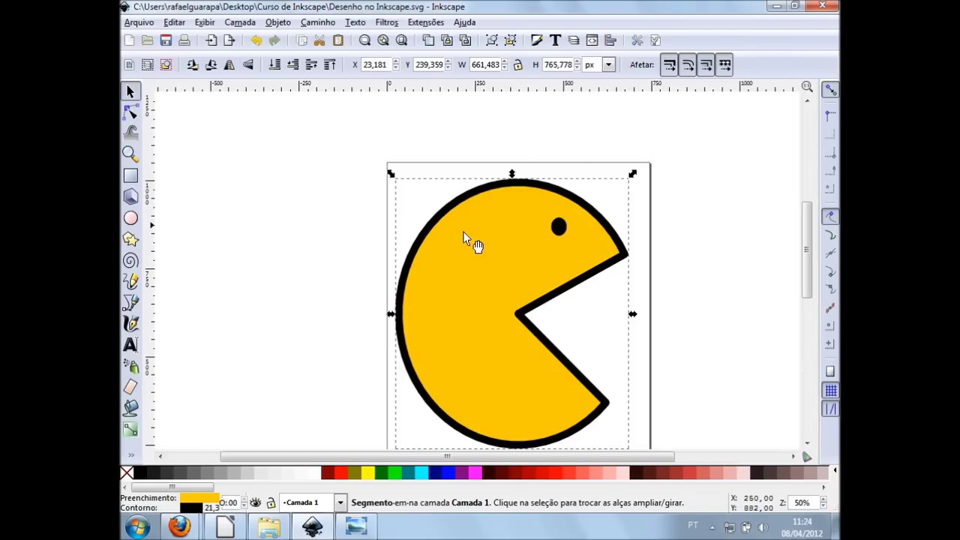
{"action": "left_click", "coordinate": [357, 527]}
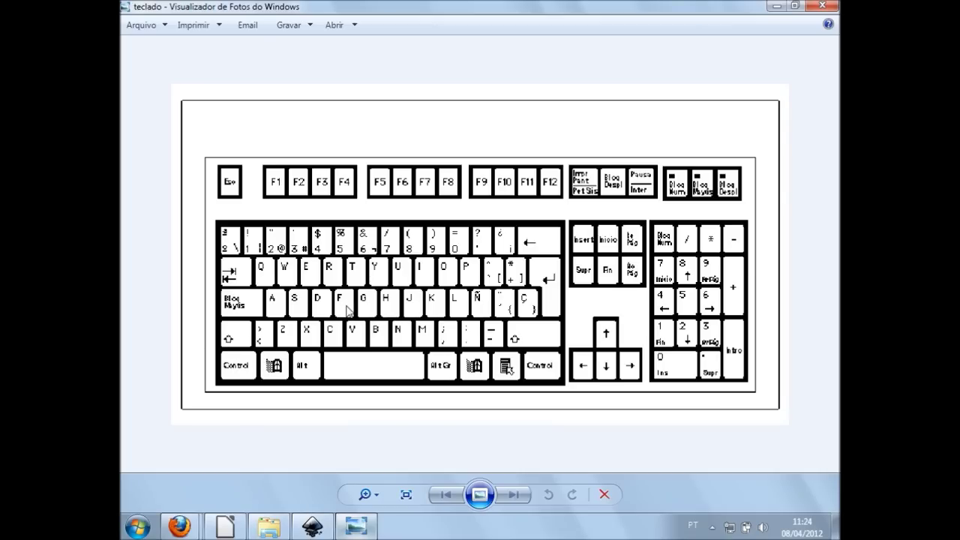
Minimize the Photo Viewer keyboard picture so the Inkscape Pac-Man drawing is back in front.
{"action": "left_click", "coordinate": [363, 521]}
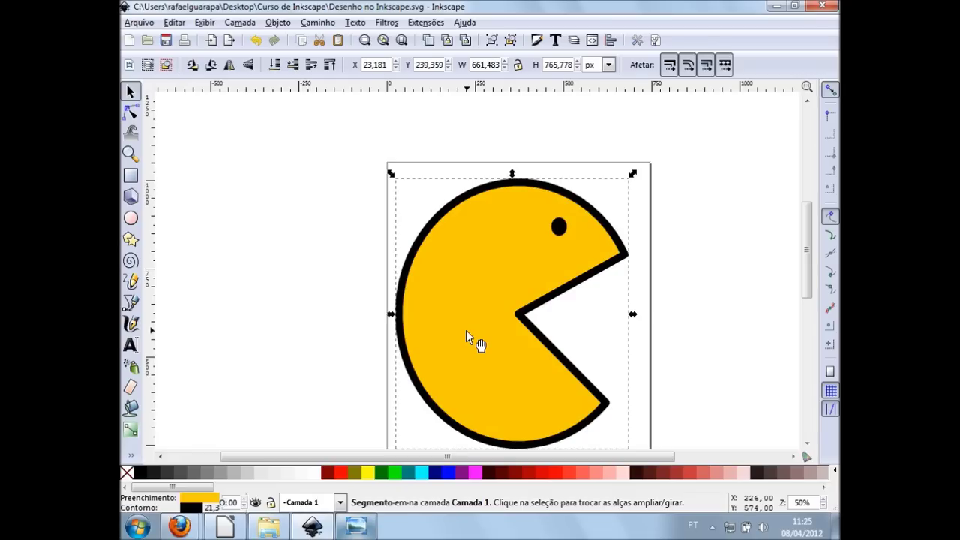
Bring up Fill and Stroke (Shift+Ctrl+F) showing the Pac-Man's uniform ffcc00ff yellow fill.
{"action": "key", "text": "shift"}
{"action": "key", "text": "ctrl"}
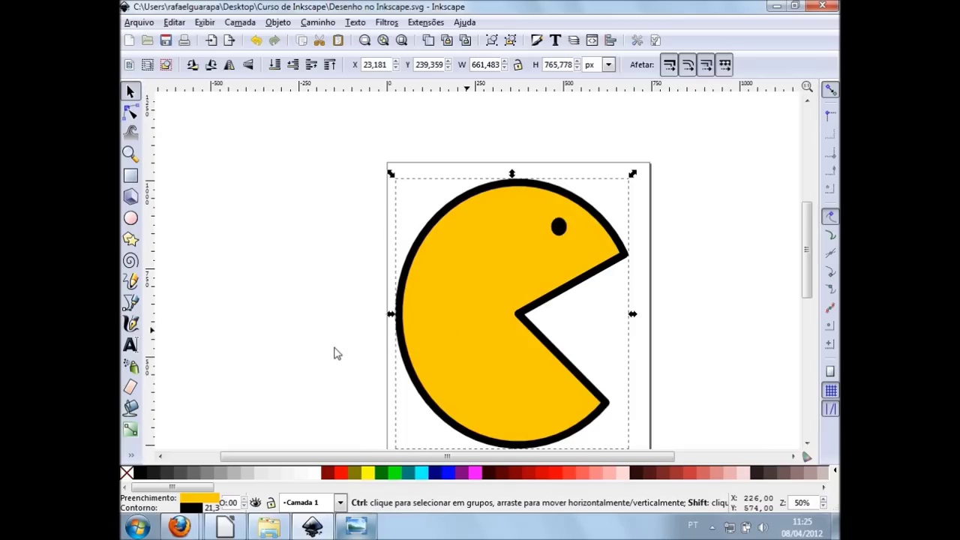
{"action": "key", "text": "shift+ctrl+f"}
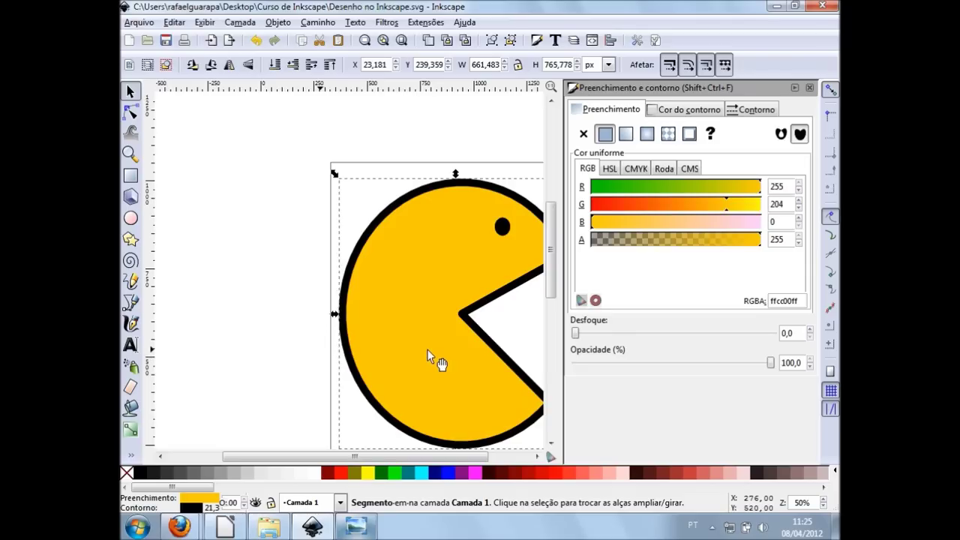
{"action": "scroll", "coordinate": [429, 355], "scroll_direction": "right", "scroll_amount": 2}
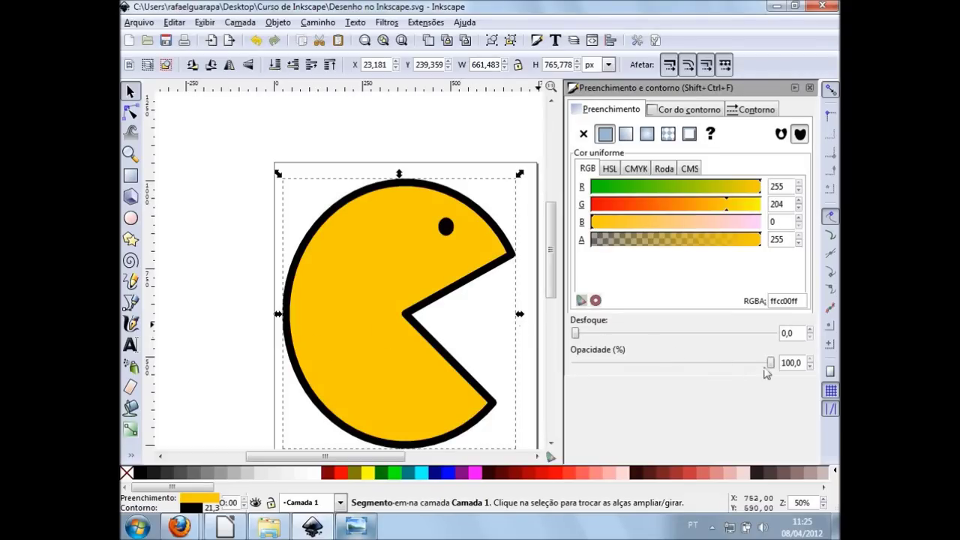
{"action": "left_click_drag", "start_coordinate": [772, 363], "coordinate": [613, 366]}
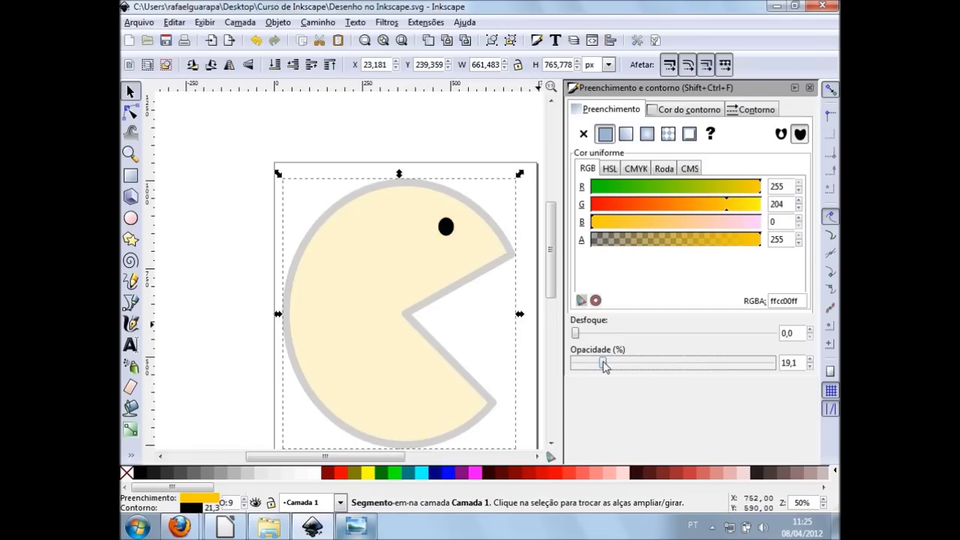
{"action": "left_click_drag", "start_coordinate": [613, 365], "coordinate": [773, 365]}
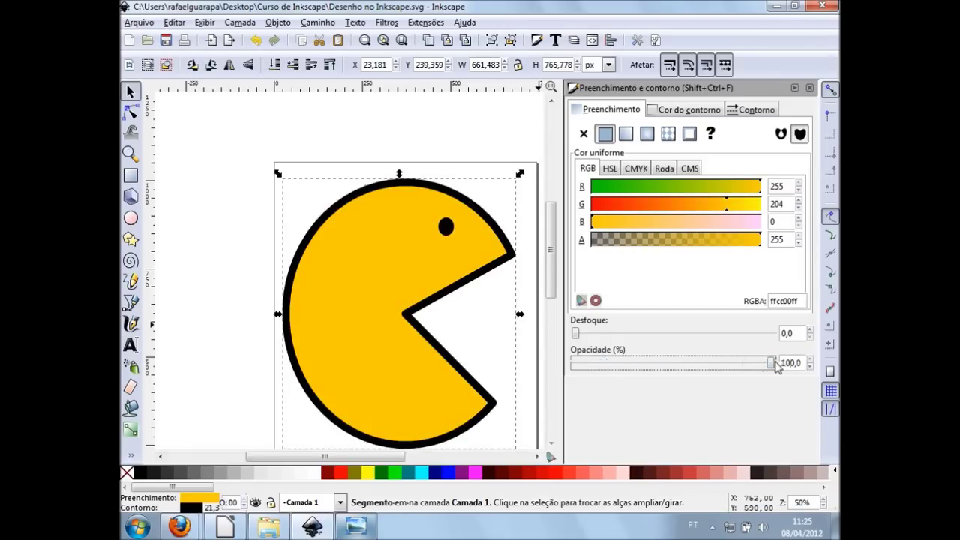
{"action": "left_click", "coordinate": [810, 330]}
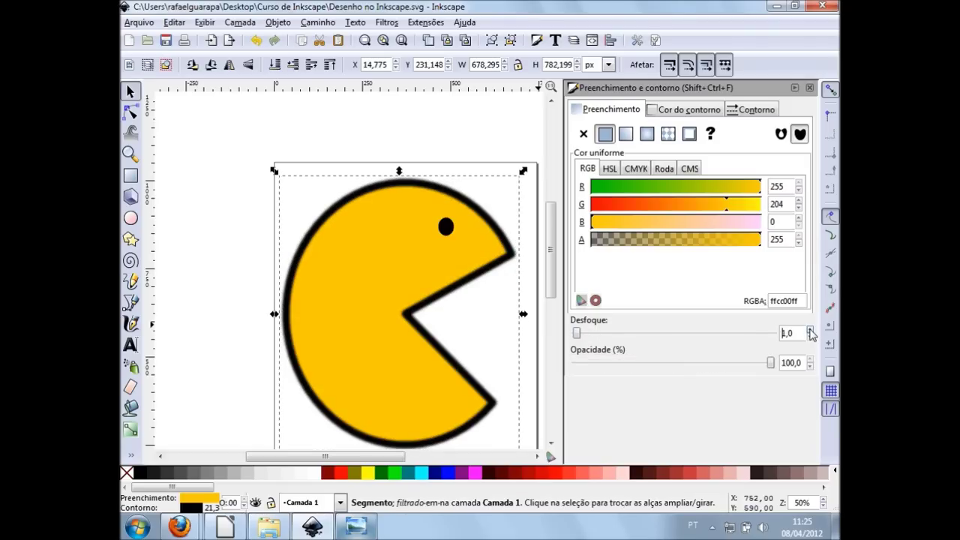
{"action": "left_click", "coordinate": [810, 330]}
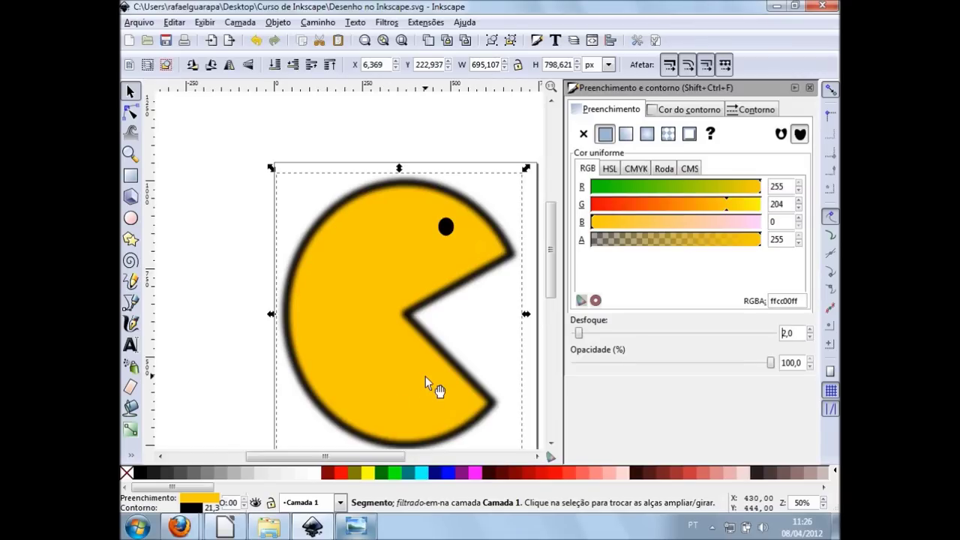
{"action": "left_click", "coordinate": [811, 337]}
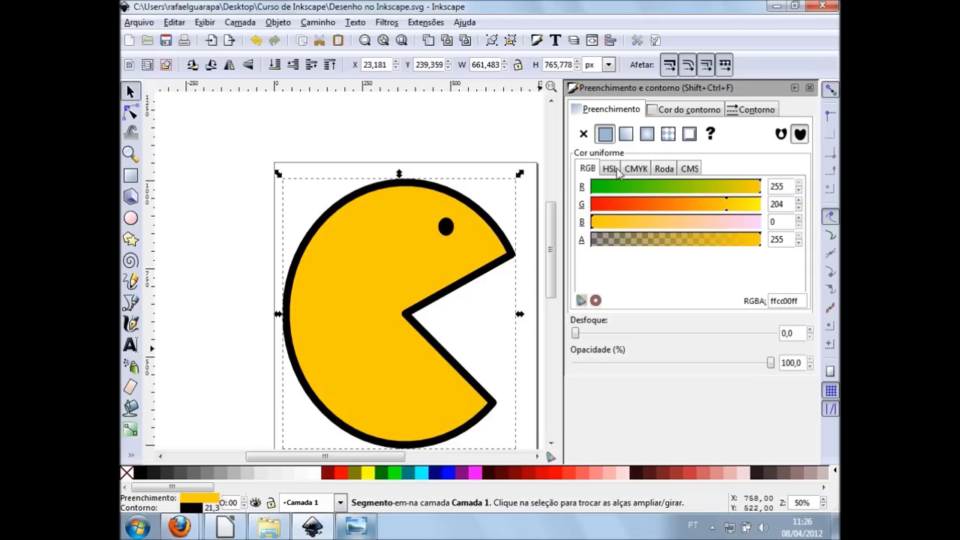
View the Pac-Man's fill colour in the HSL, CMYK and Wheel modes.
{"action": "left_click", "coordinate": [615, 174]}
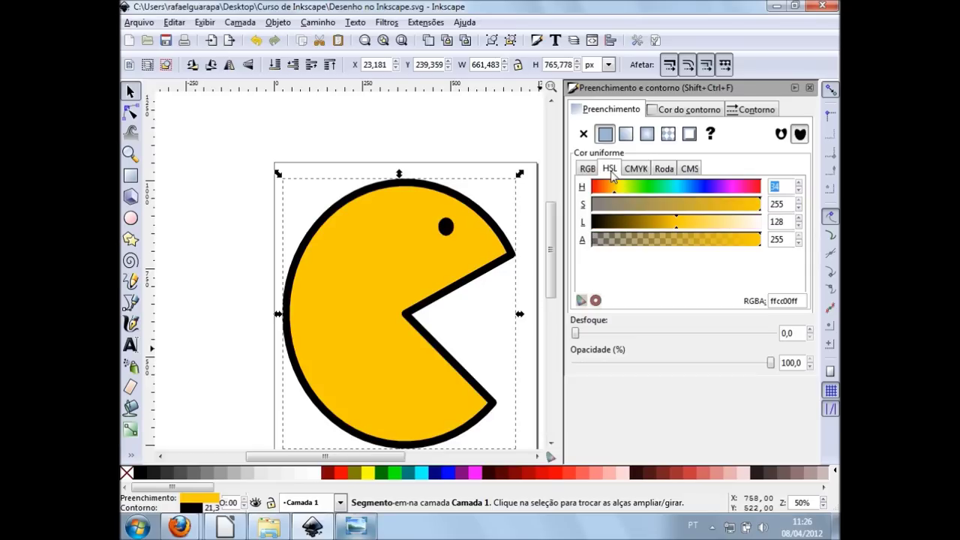
{"action": "left_click", "coordinate": [635, 169]}
{"action": "left_click", "coordinate": [665, 169]}
{"action": "left_click", "coordinate": [664, 170]}
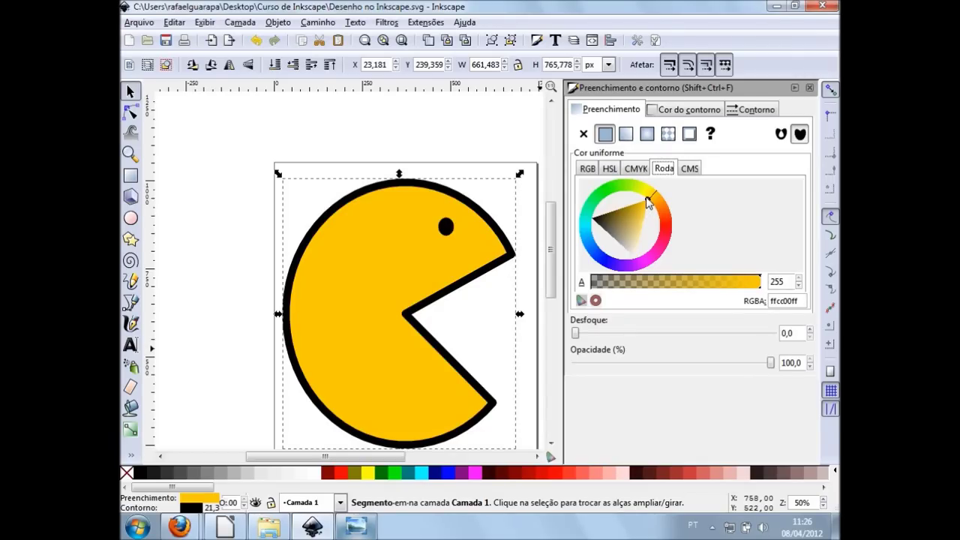
Nudge the fill to yellow fed300ff and display the black 000000ff outline paint.
{"action": "mouse_move", "coordinate": [649, 206]}
{"action": "left_mouse_down"}
{"action": "mouse_move", "coordinate": [658, 207]}
{"action": "mouse_move", "coordinate": [647, 194]}
{"action": "mouse_move", "coordinate": [654, 199]}
{"action": "left_mouse_up"}
{"action": "left_click", "coordinate": [587, 168]}
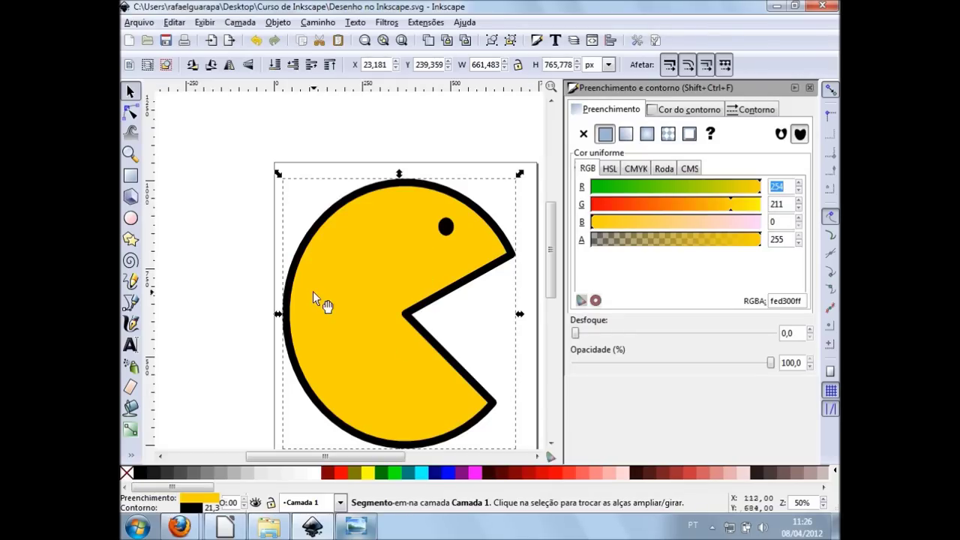
{"action": "left_click", "coordinate": [690, 110]}
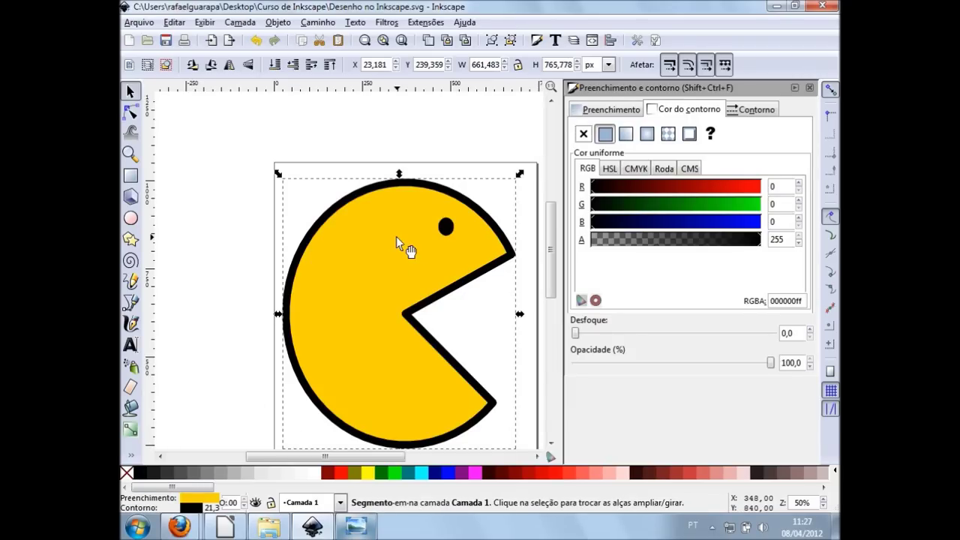
Fill the Pac-Man dark green from the palette, then bring the teclado image forward in Photo Viewer.
{"action": "left_click", "coordinate": [369, 476]}
{"action": "left_click", "coordinate": [380, 476]}
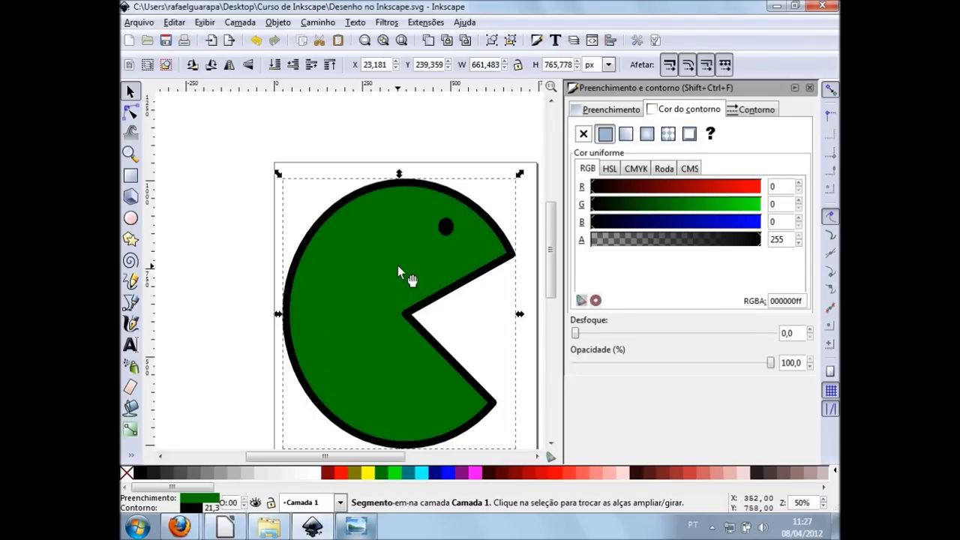
{"action": "left_click", "coordinate": [357, 527]}
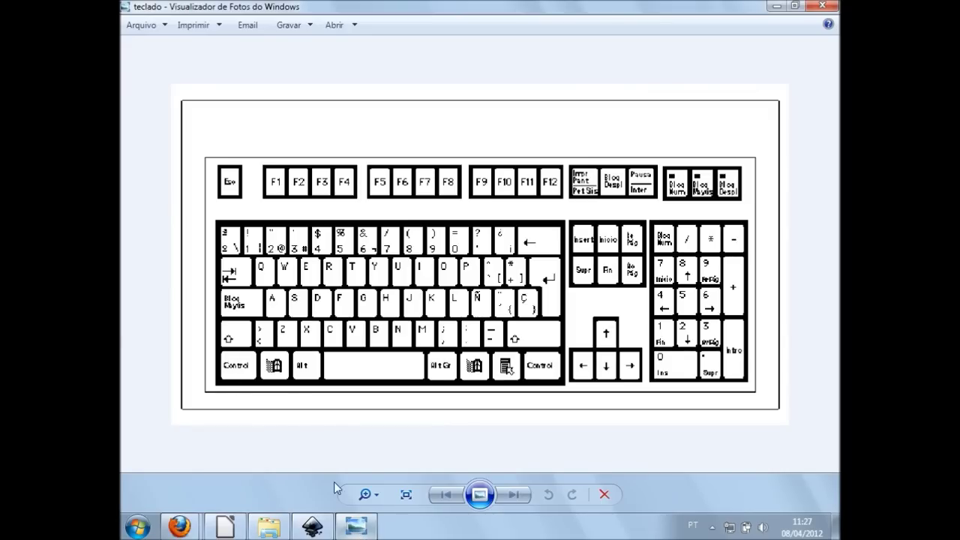
Leave the teclado image and return to the Pac-Man drawing in Inkscape.
{"action": "left_click", "coordinate": [357, 527]}
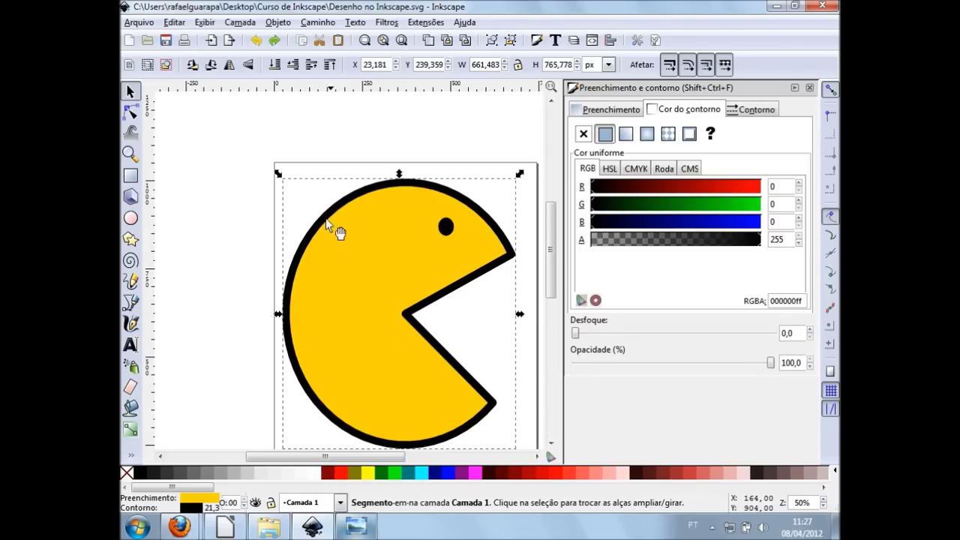
{"action": "left_click", "coordinate": [372, 527]}
{"action": "left_click", "coordinate": [327, 517]}
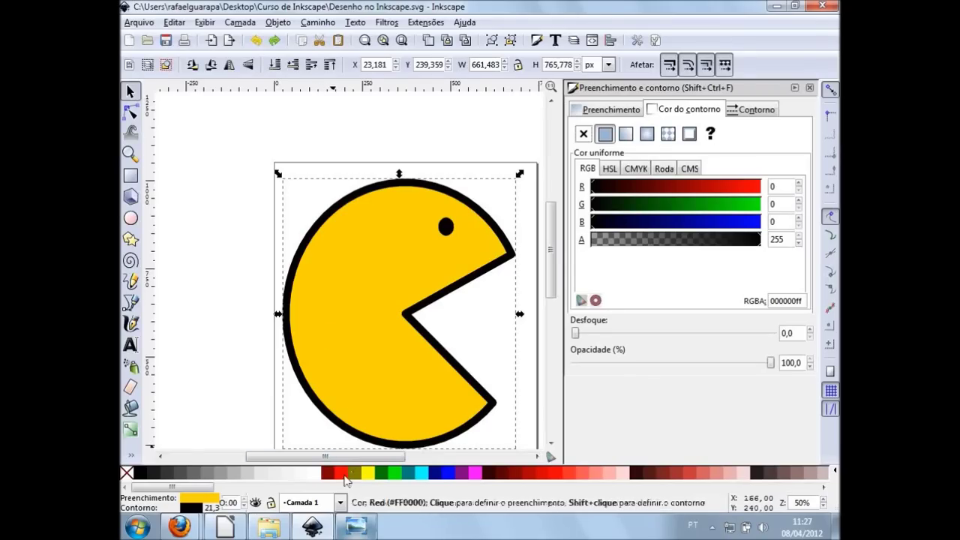
{"action": "left_click", "coordinate": [236, 480], "text": "shift"}
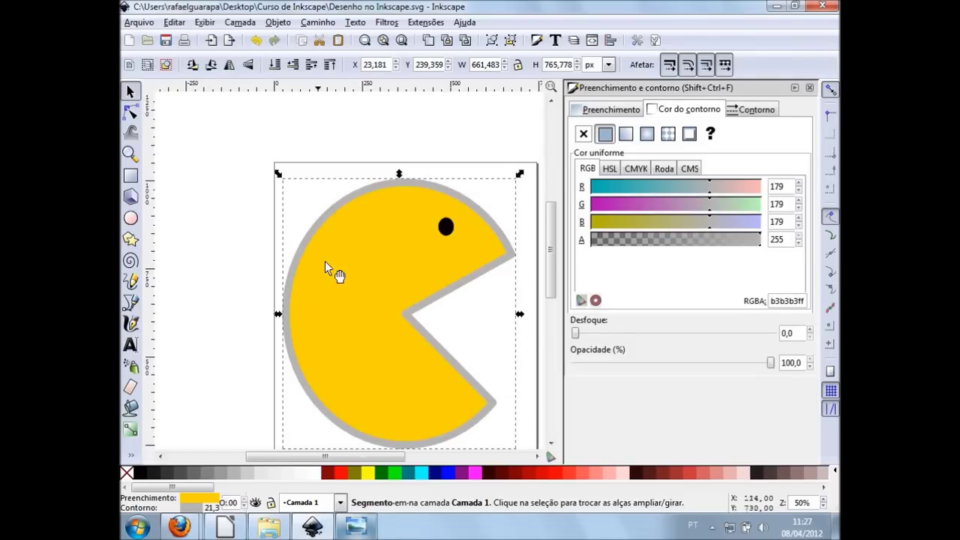
{"action": "left_click", "coordinate": [330, 477], "text": "shift"}
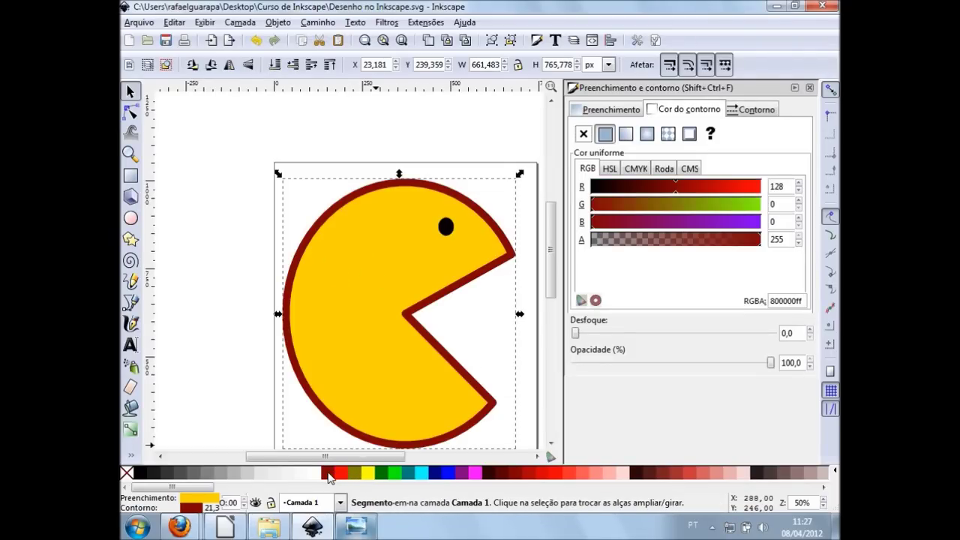
{"action": "left_click", "coordinate": [342, 474], "text": "shift"}
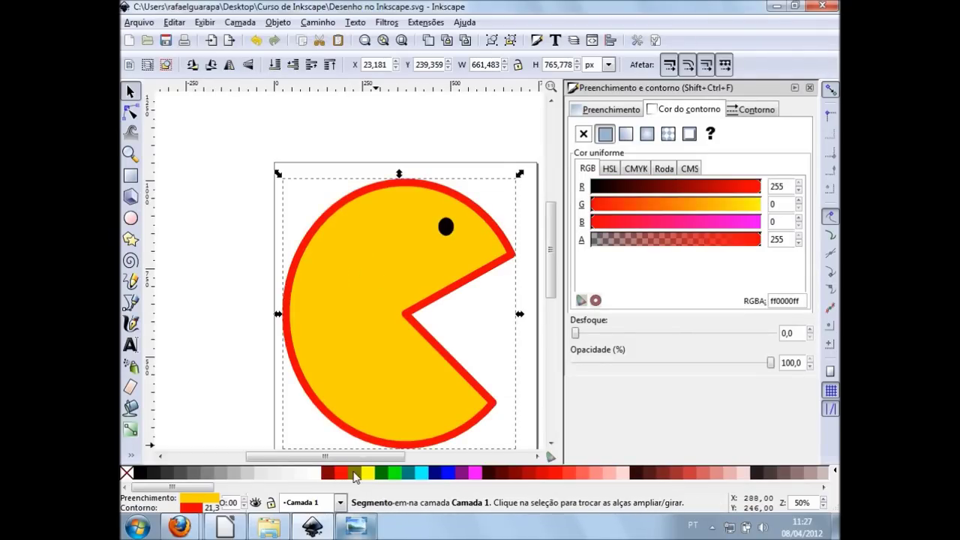
{"action": "left_click", "coordinate": [370, 477], "text": "shift"}
{"action": "left_click", "coordinate": [381, 475], "text": "shift"}
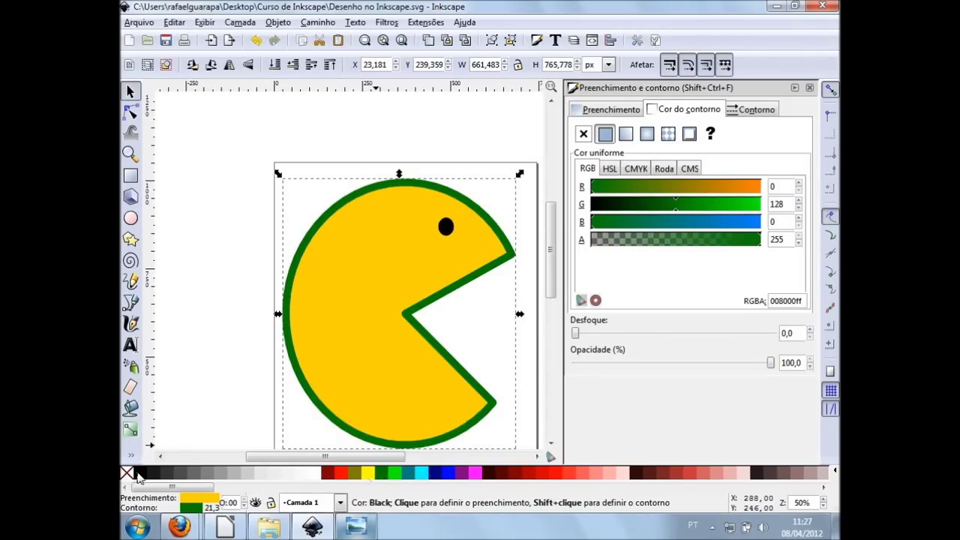
{"action": "left_click", "coordinate": [140, 478], "text": "shift"}
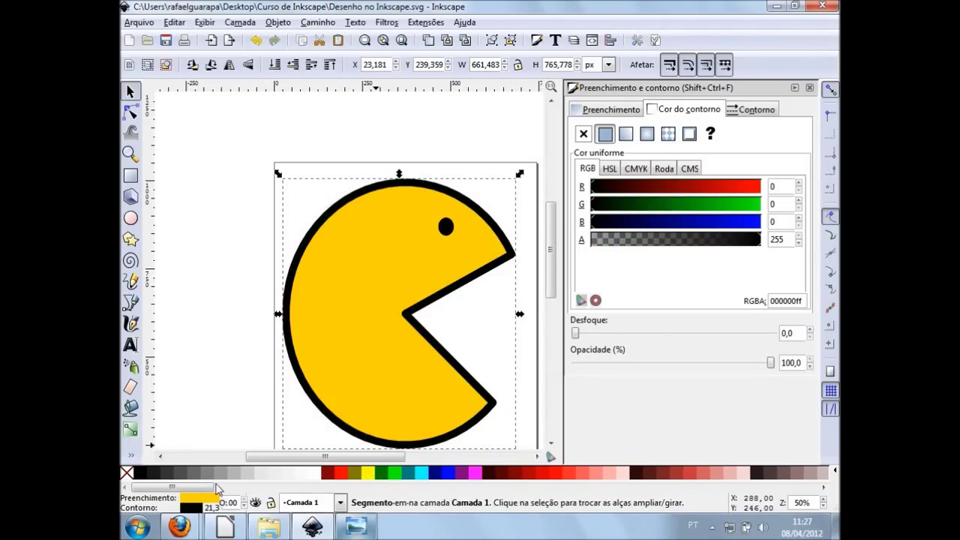
In Stroke style, keep px units and set the outline width to 4.
{"action": "left_click", "coordinate": [762, 111]}
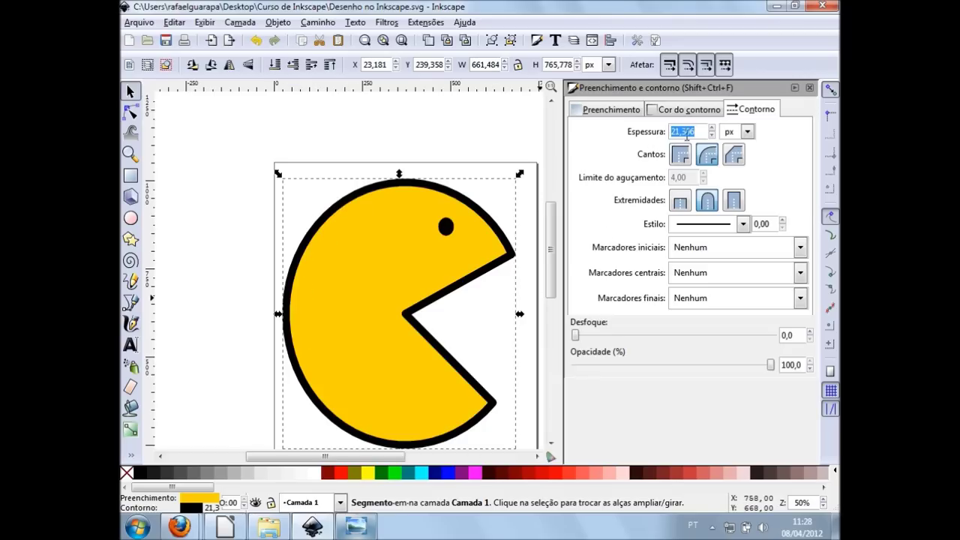
{"action": "left_click", "coordinate": [748, 132]}
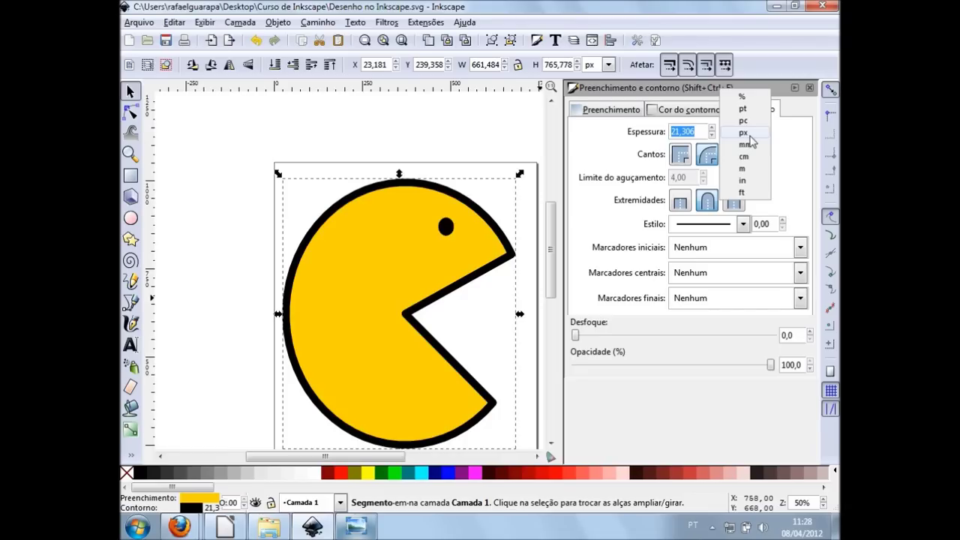
{"action": "left_click", "coordinate": [749, 135]}
{"action": "left_click", "coordinate": [695, 130]}
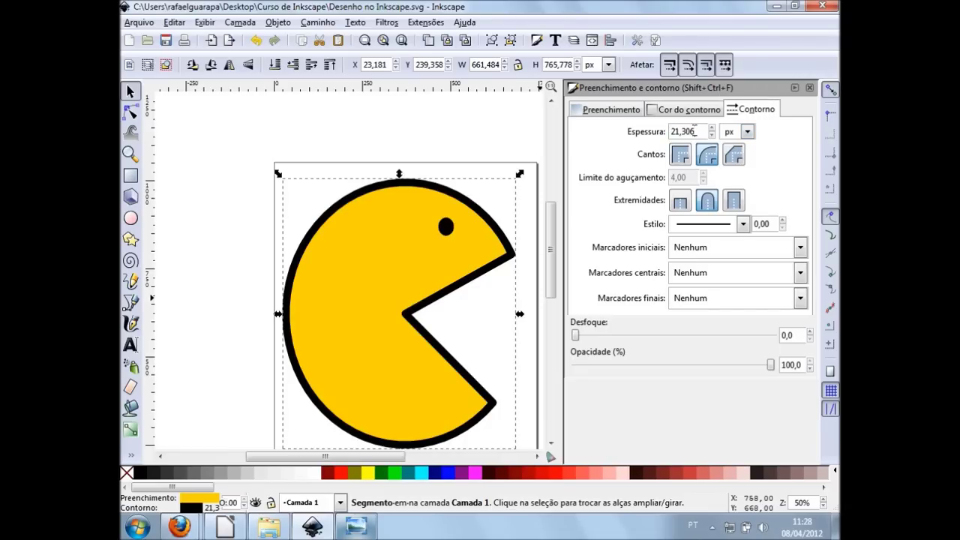
{"action": "triple_click", "coordinate": [699, 131]}
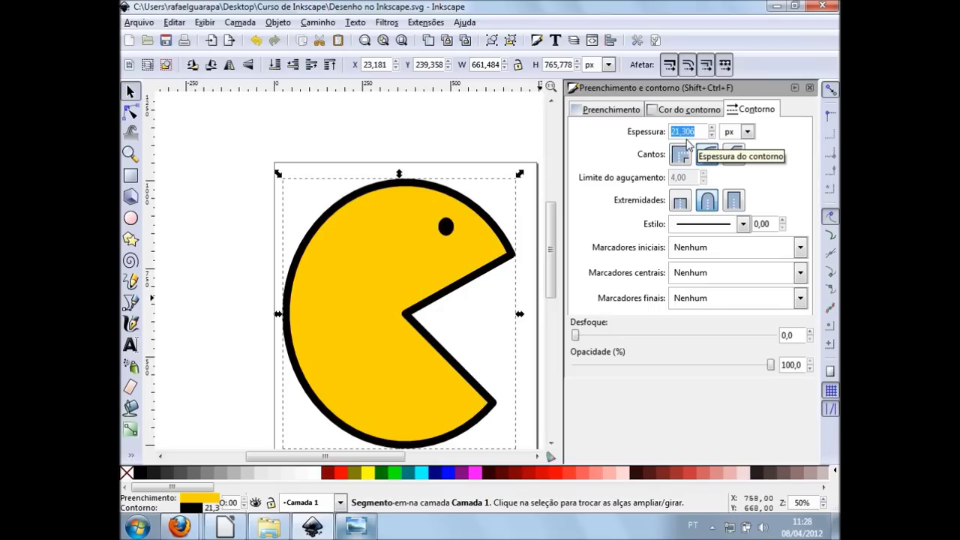
{"action": "type", "text": "4"}
{"action": "key", "text": "Return"}
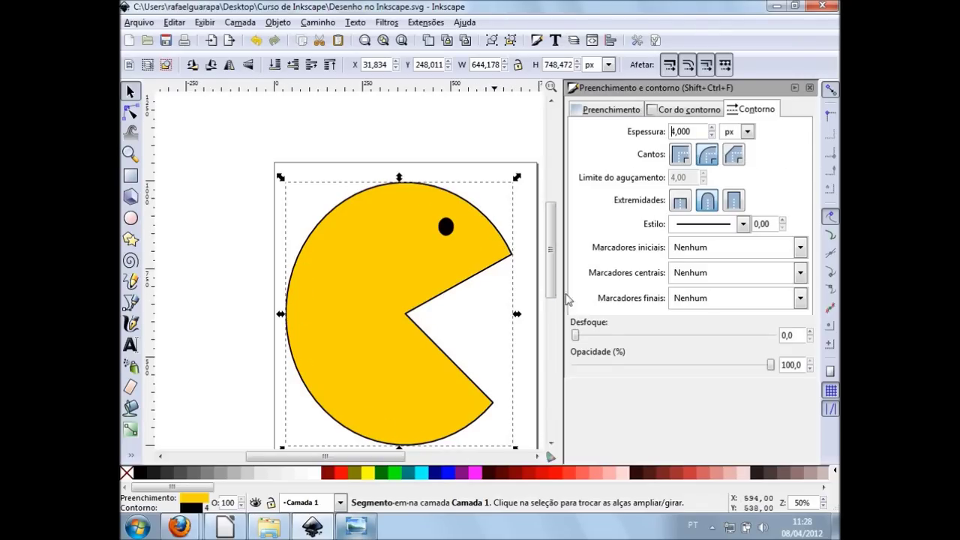
Try a 50 px outline width, then set the outline thin again.
{"action": "double_click", "coordinate": [696, 132]}
{"action": "type", "text": "50"}
{"action": "key", "text": "Return"}
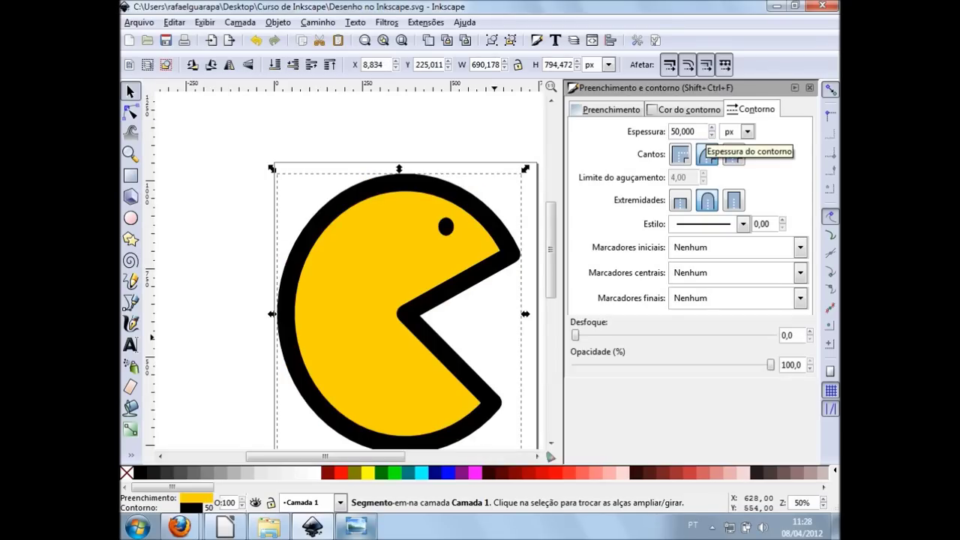
{"action": "double_click", "coordinate": [695, 131]}
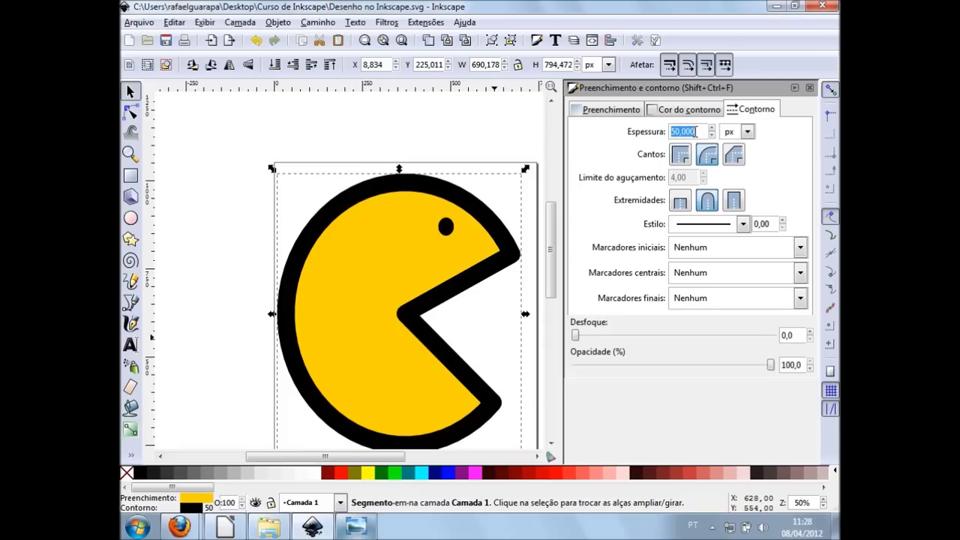
{"action": "type", "text": "1"}
{"action": "key", "text": "Return"}
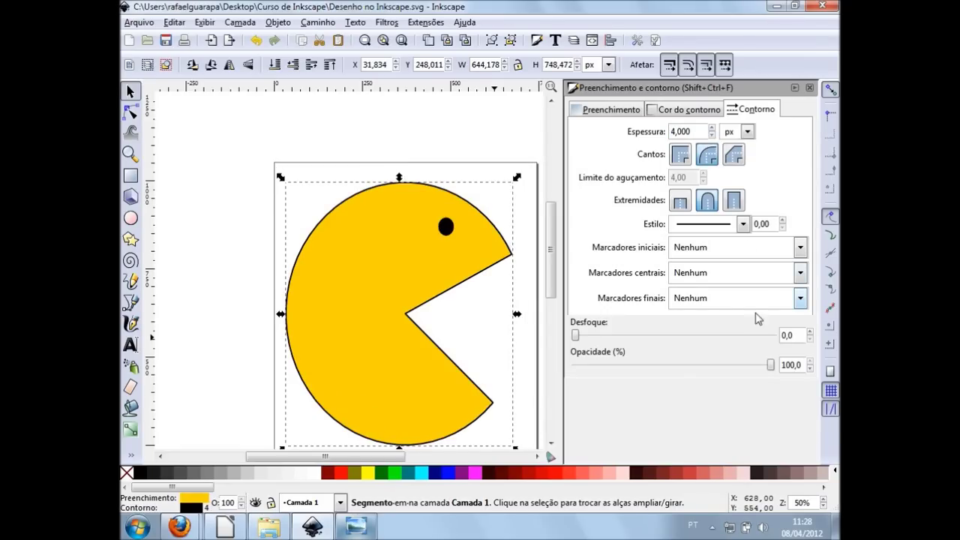
Blur the Pac-Man's edges slightly, then give the selected black eye a 2.0 blur.
{"action": "left_click", "coordinate": [809, 332]}
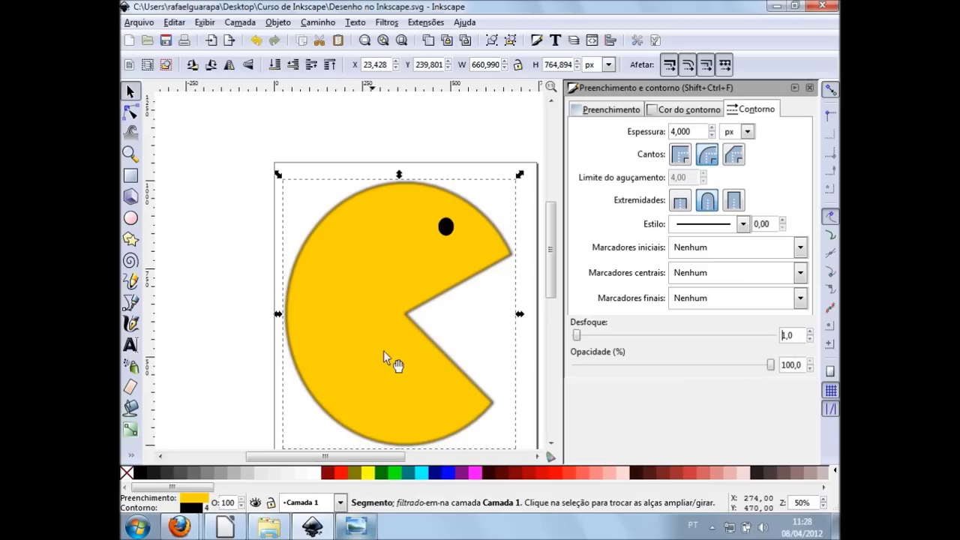
{"action": "left_click", "coordinate": [451, 233]}
{"action": "left_click", "coordinate": [448, 235]}
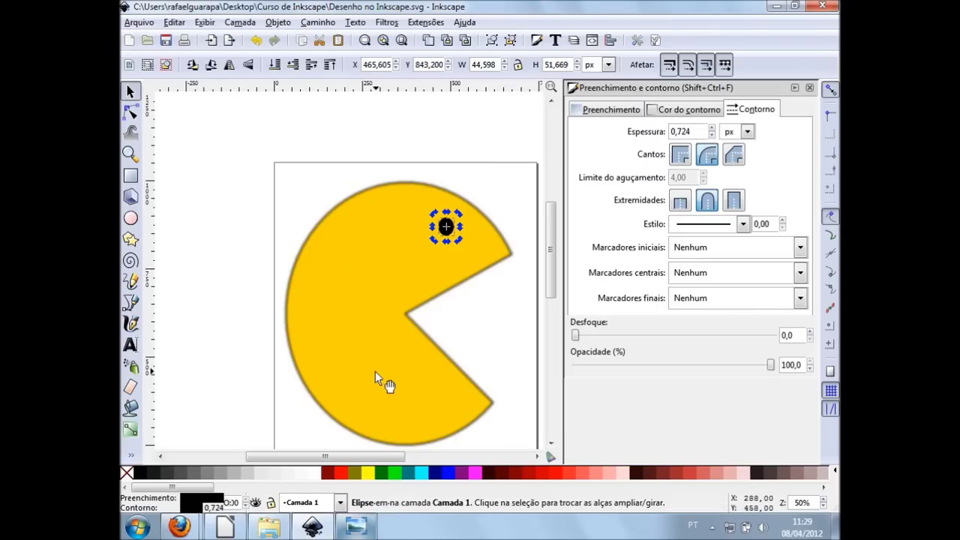
{"action": "left_click", "coordinate": [810, 332]}
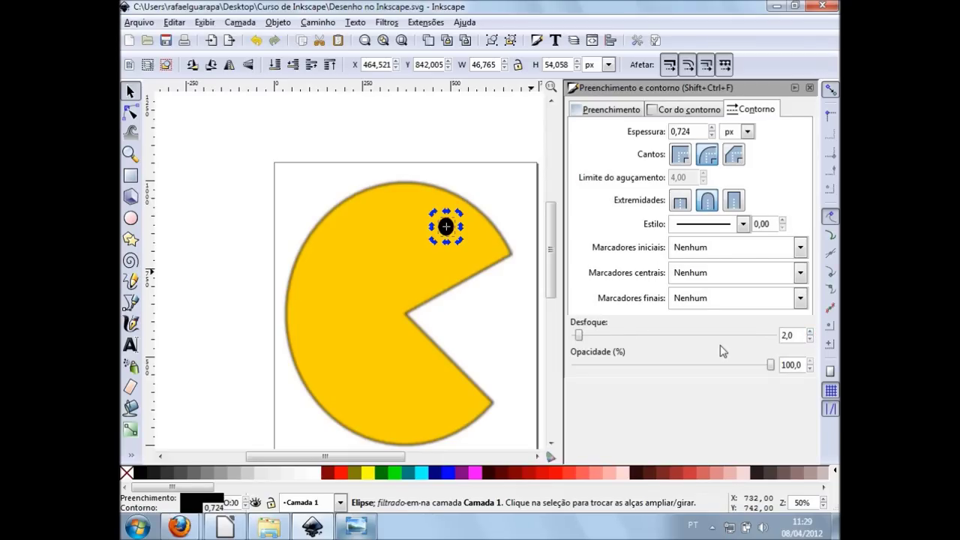
Close the Fill and Stroke panel and try a drag-selection over the Pac-Man.
{"action": "left_click", "coordinate": [810, 89]}
{"action": "left_click", "coordinate": [533, 319]}
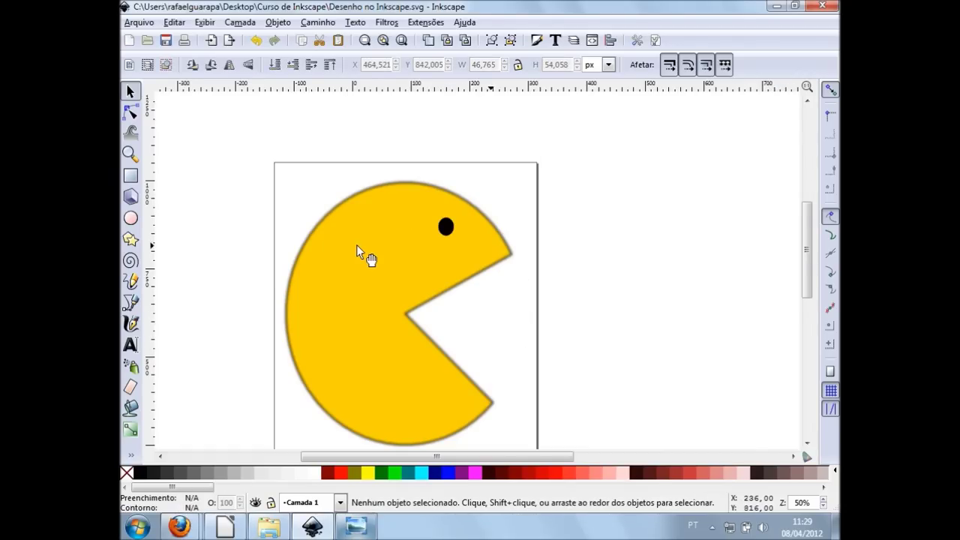
{"action": "scroll", "coordinate": [357, 245], "scroll_direction": "down", "scroll_amount": 2}
{"action": "scroll", "coordinate": [371, 260], "scroll_direction": "up", "scroll_amount": 2}
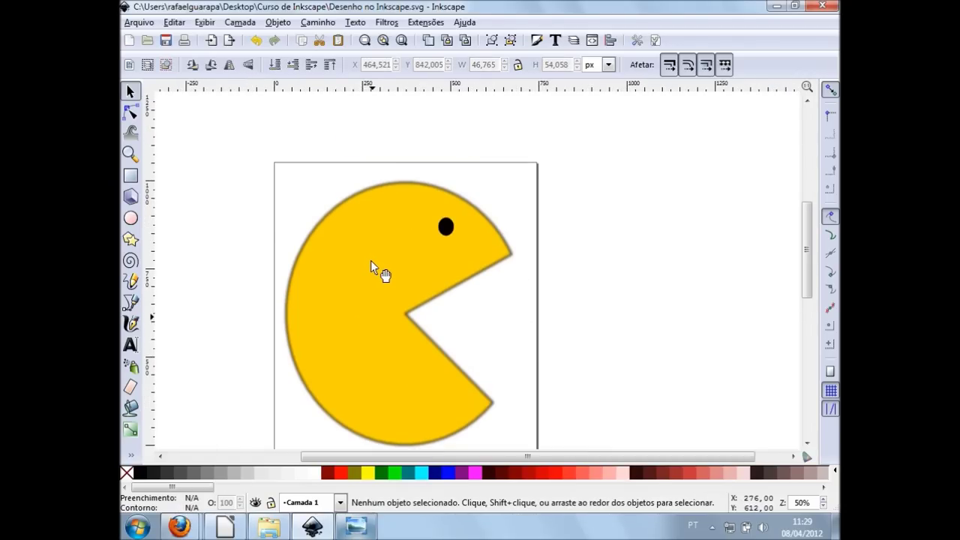
{"action": "scroll", "coordinate": [398, 287], "scroll_direction": "down", "scroll_amount": 2}
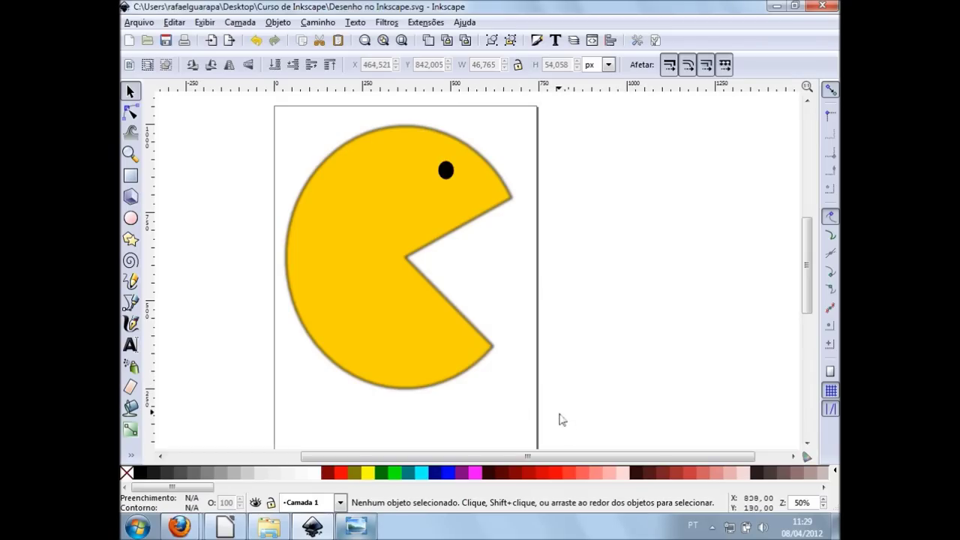
{"action": "mouse_move", "coordinate": [562, 418]}
{"action": "left_mouse_down"}
{"action": "mouse_move", "coordinate": [444, 391]}
{"action": "mouse_move", "coordinate": [236, 147]}
{"action": "mouse_move", "coordinate": [234, 103]}
{"action": "left_mouse_up"}
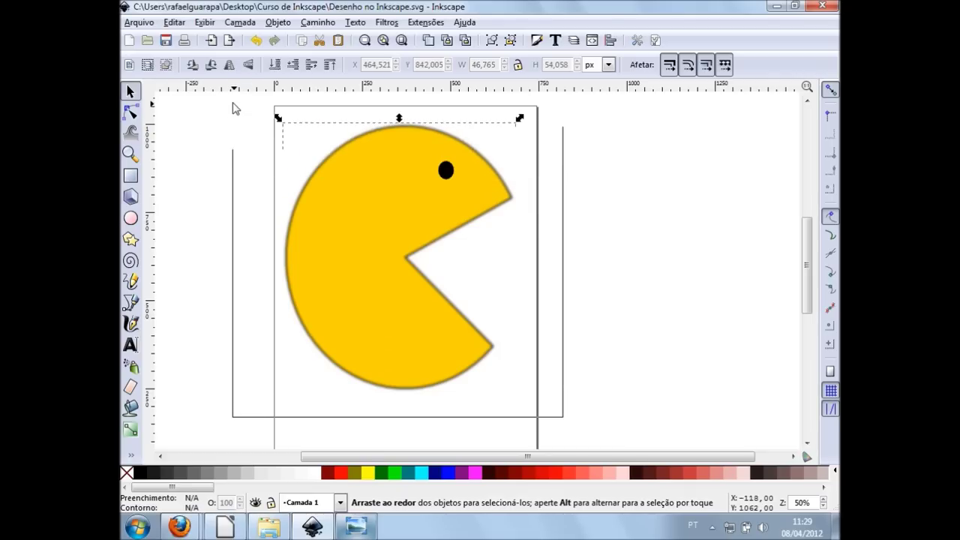
{"action": "left_click", "coordinate": [594, 264]}
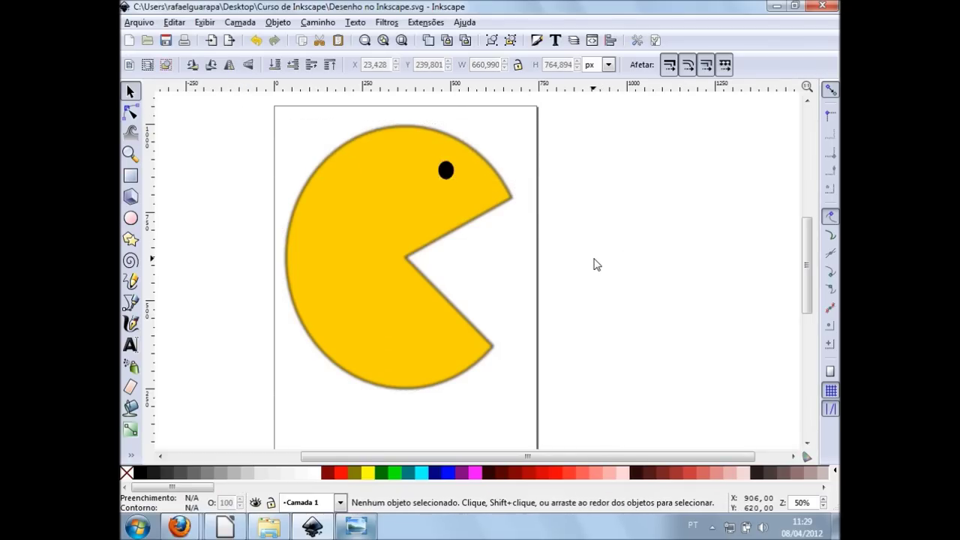
Select the yellow Pac-Man body together with its black eye.
{"action": "left_click", "coordinate": [333, 231]}
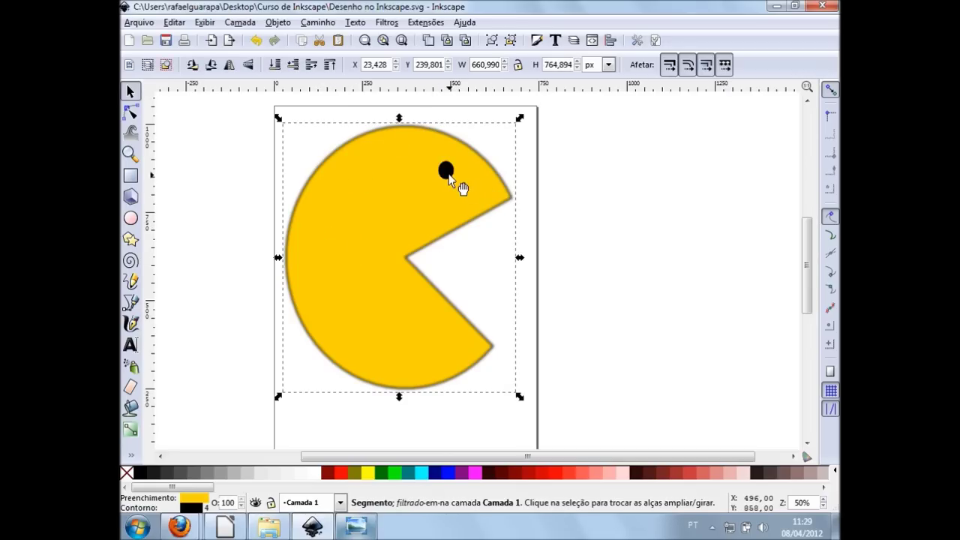
{"action": "key", "text": "shift"}
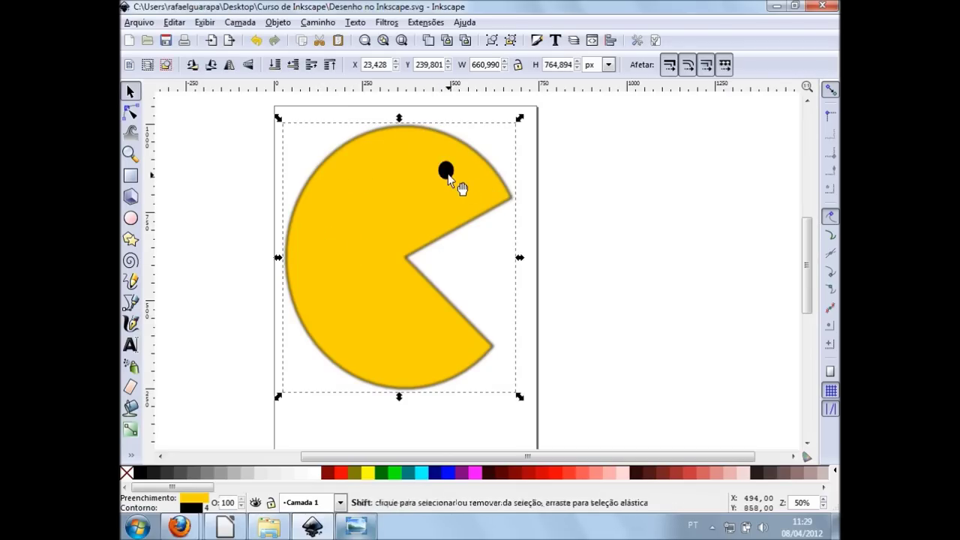
{"action": "left_click", "coordinate": [448, 177], "text": "shift"}
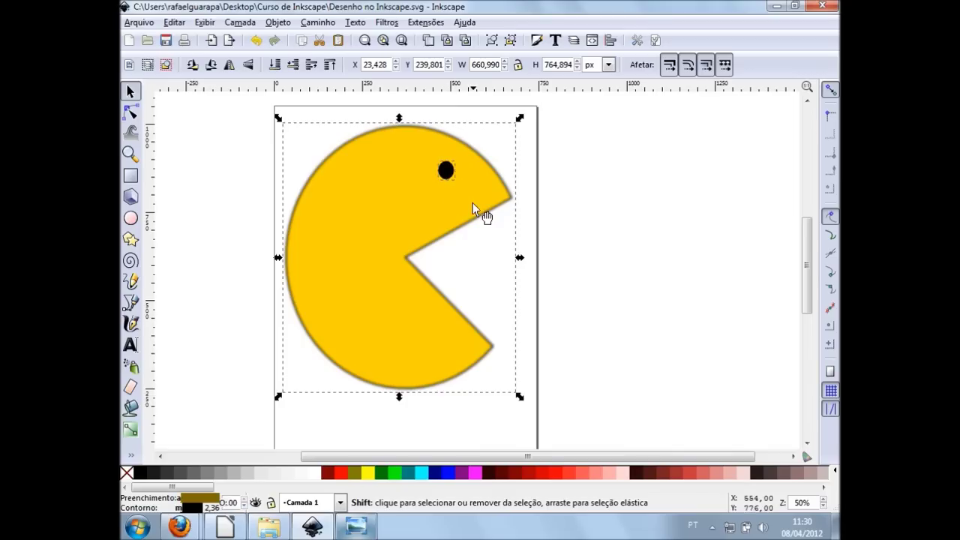
{"action": "scroll", "coordinate": [454, 166], "scroll_direction": "up", "scroll_amount": 2}
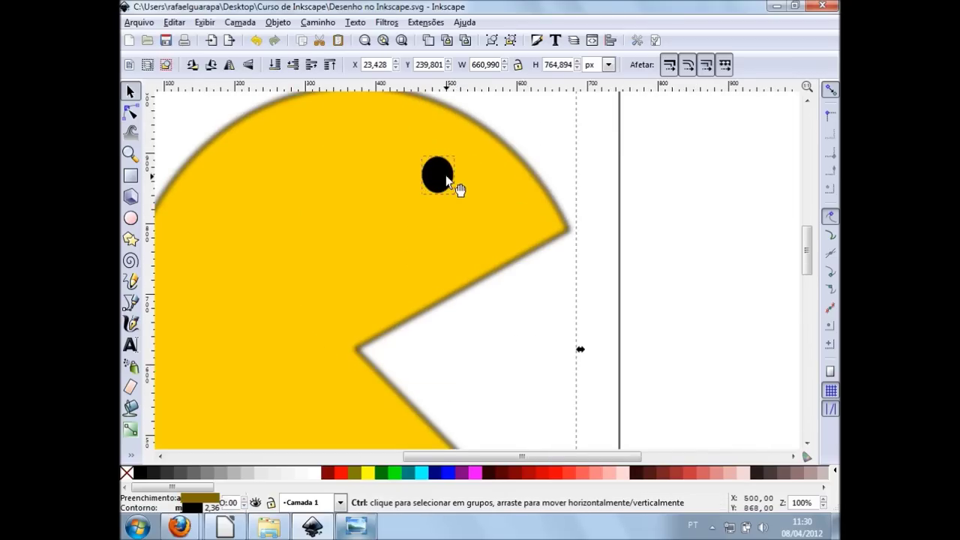
{"action": "scroll", "coordinate": [447, 179], "scroll_direction": "down", "scroll_amount": 2}
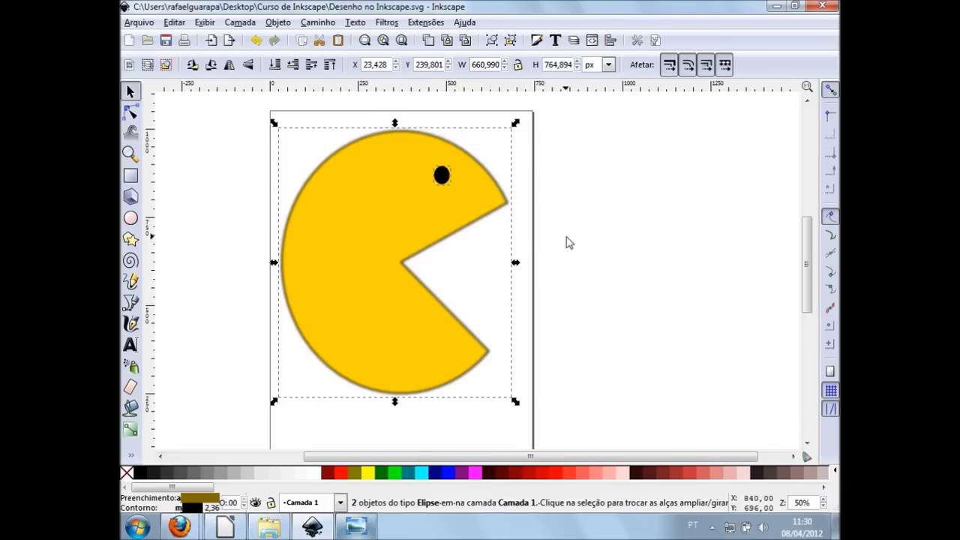
{"action": "left_click", "coordinate": [542, 138]}
{"action": "mouse_move", "coordinate": [592, 123]}
{"action": "left_mouse_down"}
{"action": "mouse_move", "coordinate": [300, 217]}
{"action": "mouse_move", "coordinate": [222, 438]}
{"action": "mouse_move", "coordinate": [235, 400]}
{"action": "left_mouse_up"}
{"action": "left_click", "coordinate": [146, 23]}
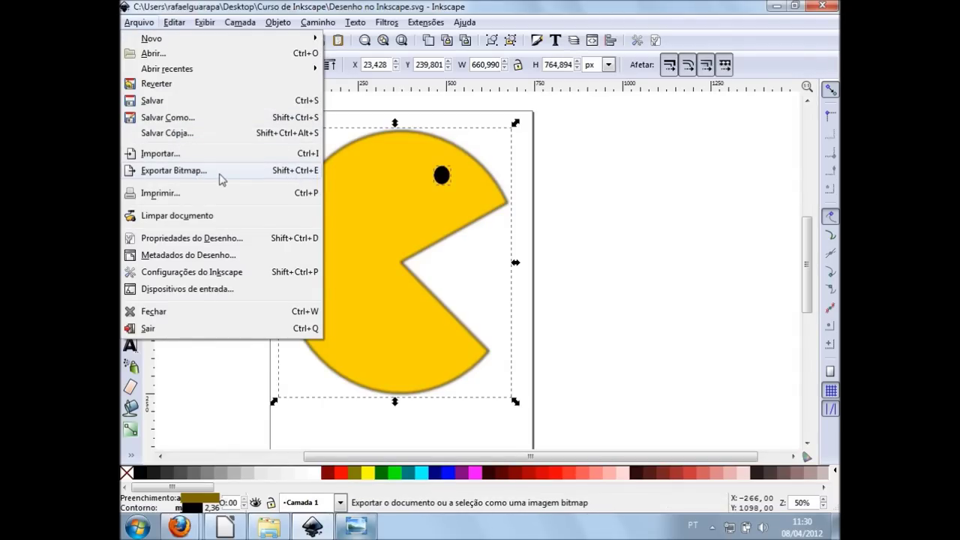
In Export Bitmap, rename the output file from path3024 to pac_man.png.
{"action": "left_click", "coordinate": [183, 173]}
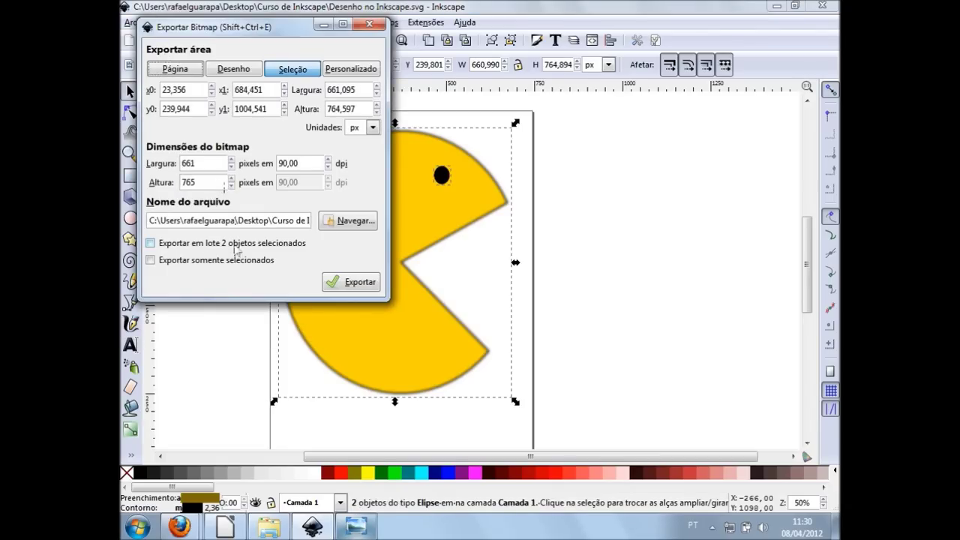
{"action": "left_click_drag", "start_coordinate": [164, 221], "coordinate": [302, 222]}
{"action": "left_click_drag", "start_coordinate": [330, 223], "coordinate": [293, 226]}
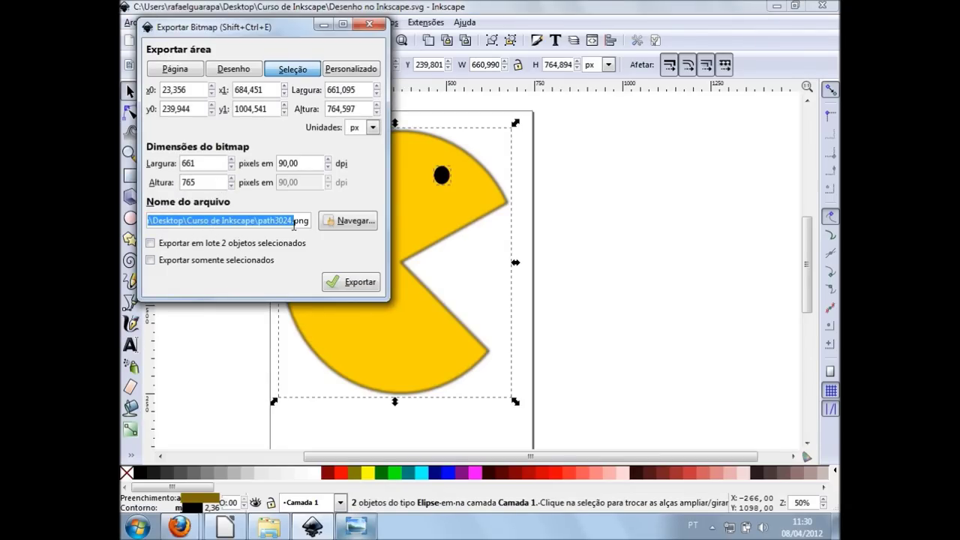
{"action": "left_click", "coordinate": [262, 222]}
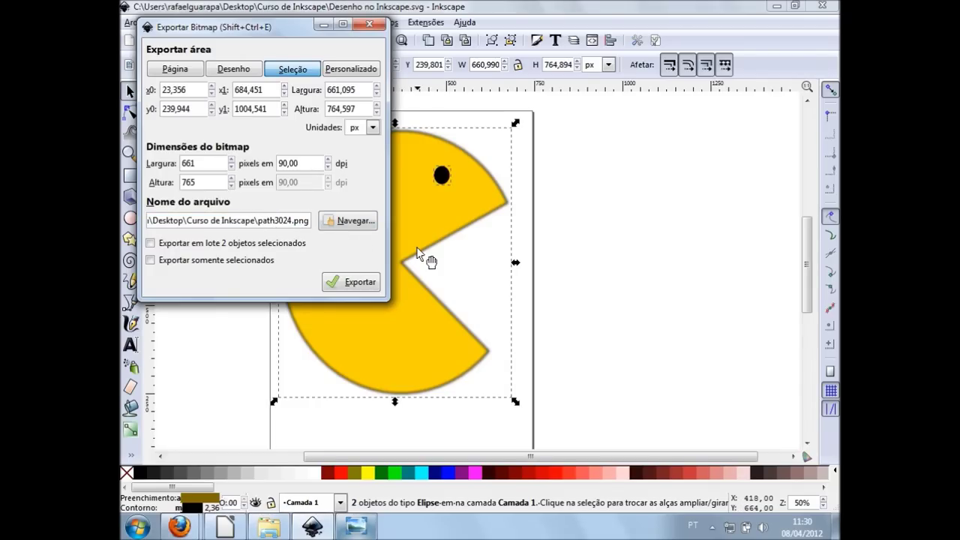
{"action": "key", "text": "shift+Left"}
{"action": "key", "text": "shift+Right"}
{"action": "key", "text": "shift+Right"}
{"action": "key", "text": "shift+Right"}
{"action": "key", "text": "shift+Right"}
{"action": "key", "text": "shift+Right"}
{"action": "key", "text": "shift+Right"}
{"action": "key", "text": "shift+Right"}
{"action": "type", "text": "pac_"}
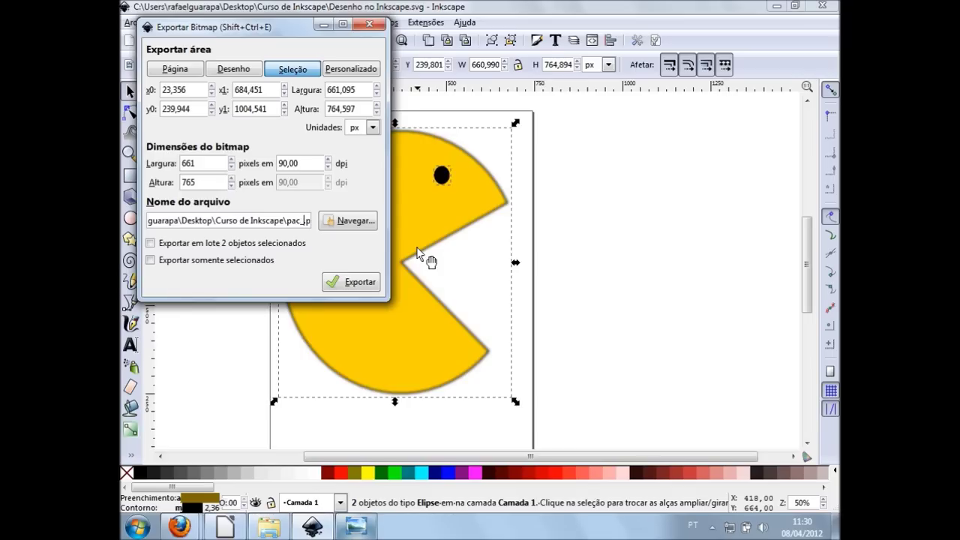
{"action": "type", "text": "man"}
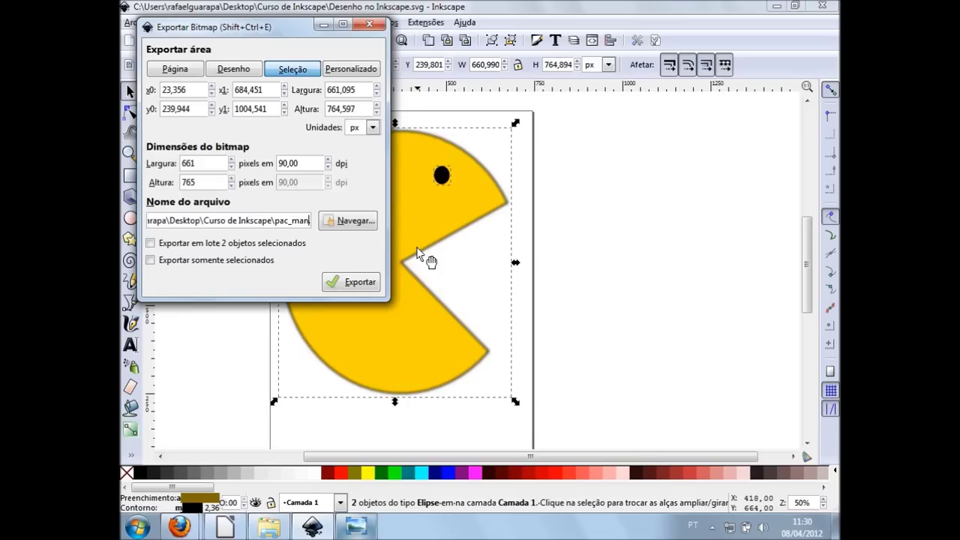
{"action": "type", "text": ".png"}
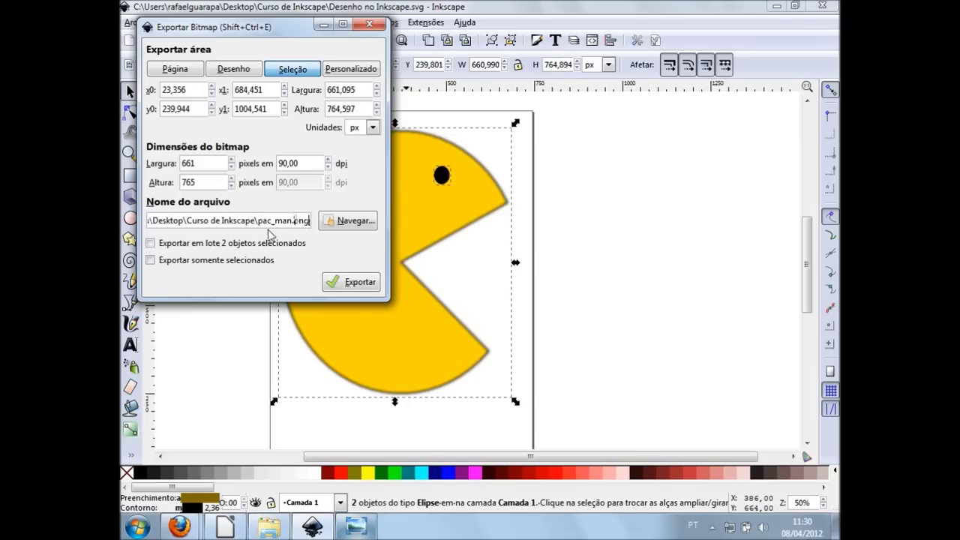
{"action": "key", "text": "Left"}
{"action": "key", "text": "Left"}
{"action": "key", "text": "Left"}
{"action": "key", "text": "Left"}
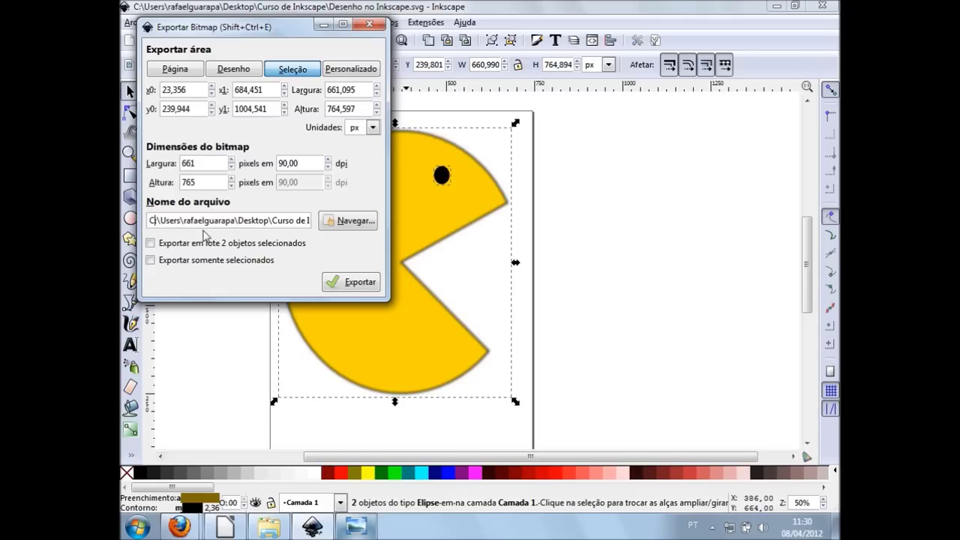
{"action": "left_click", "coordinate": [267, 220]}
{"action": "key", "text": "Right"}
{"action": "key", "text": "Right"}
{"action": "key", "text": "Right"}
{"action": "key", "text": "Right"}
{"action": "key", "text": "Right"}
{"action": "key", "text": "Right"}
{"action": "key", "text": "Right"}
{"action": "key", "text": "Right"}
{"action": "key", "text": "Right"}
{"action": "key", "text": "Right"}
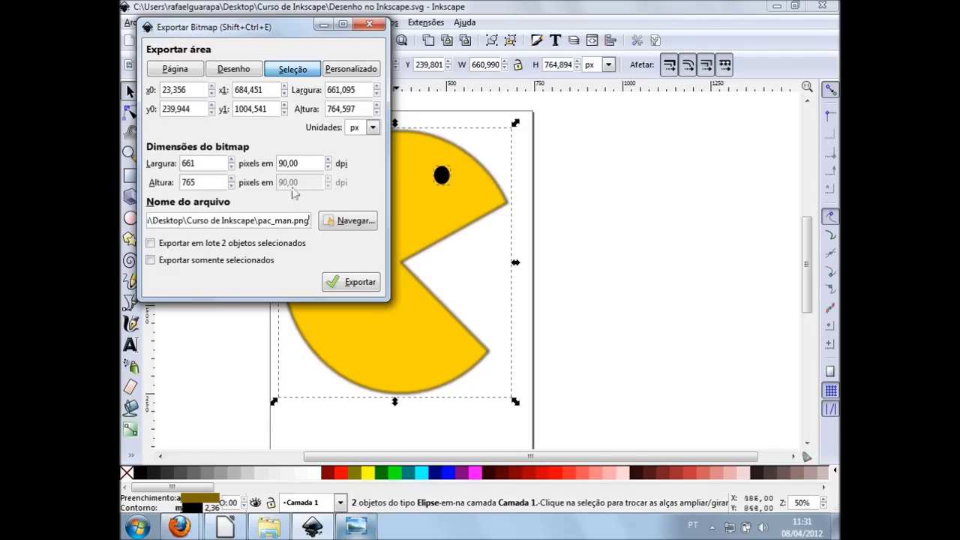
Export only the selected objects as pac_man.png and close the export dialog.
{"action": "left_click", "coordinate": [151, 260]}
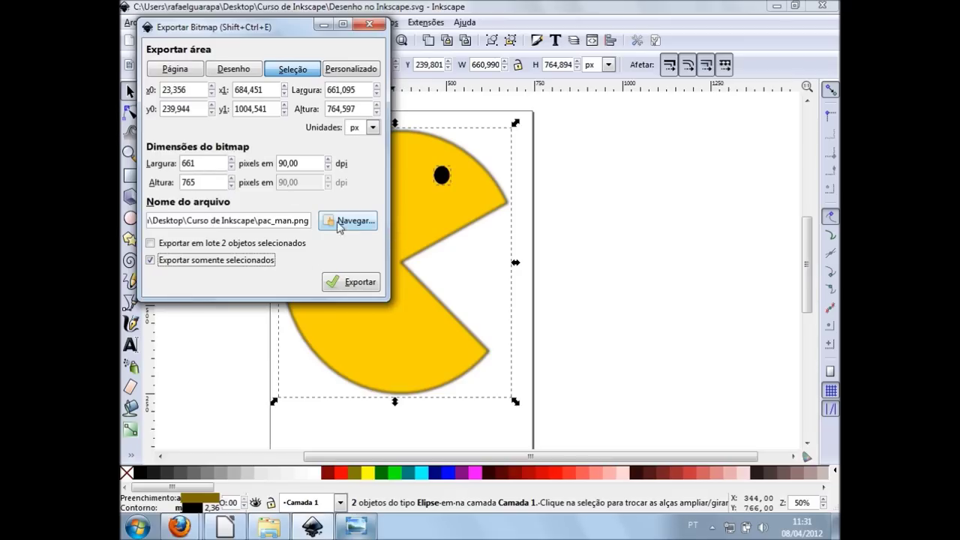
{"action": "left_click", "coordinate": [366, 288]}
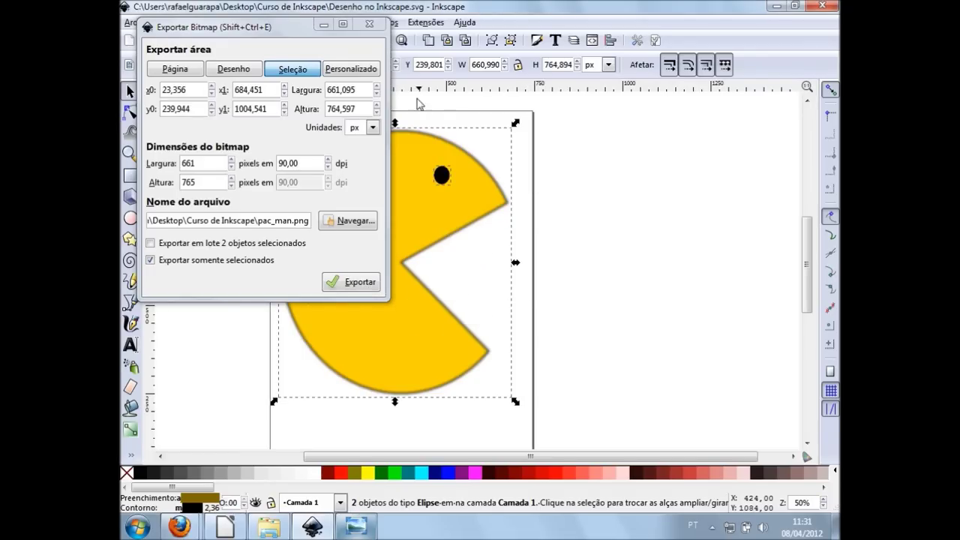
{"action": "left_click", "coordinate": [370, 24]}
Maximize the Curso de Inkscape folder in Explorer and open pac_man in Photo Viewer.
{"action": "left_click", "coordinate": [279, 528]}
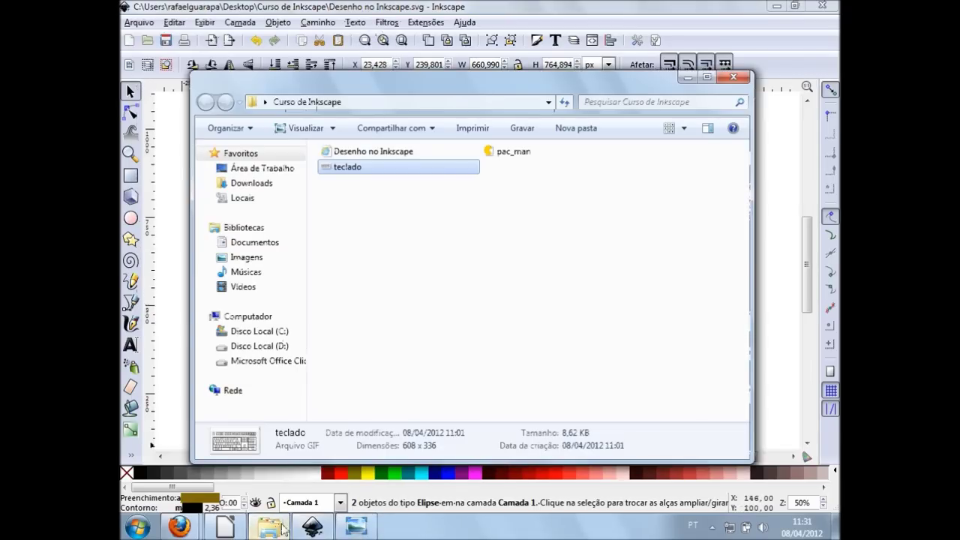
{"action": "left_click", "coordinate": [476, 273]}
{"action": "left_click", "coordinate": [707, 77]}
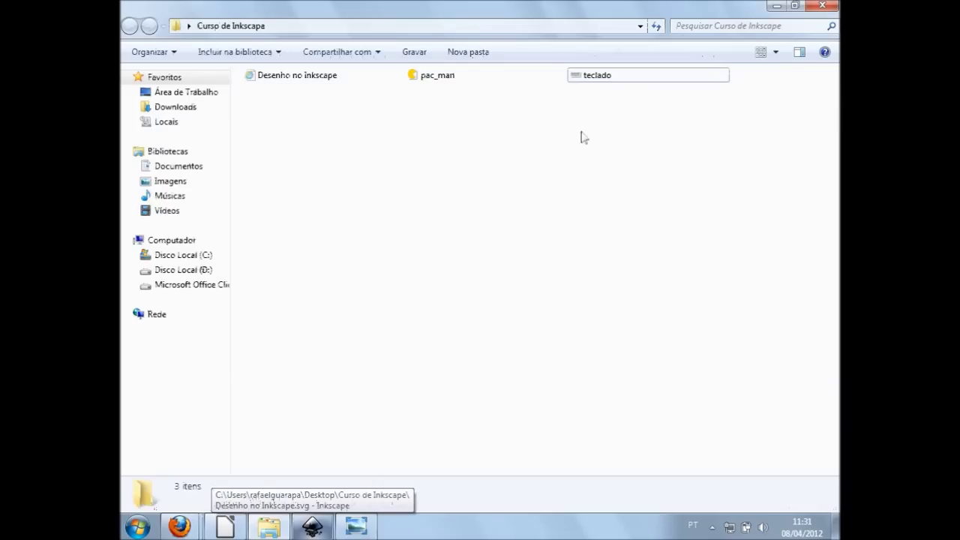
{"action": "double_click", "coordinate": [445, 81]}
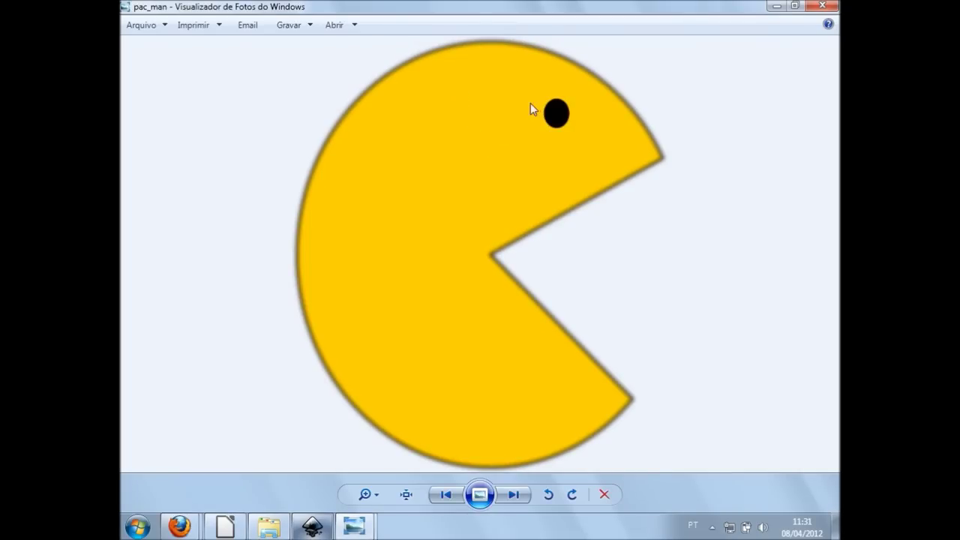
Zoom in on the exported pac_man image's eye and blurred outline, then zoom back out.
{"action": "scroll", "coordinate": [530, 103], "scroll_direction": "up", "scroll_amount": 3}
{"action": "scroll", "coordinate": [540, 104], "scroll_direction": "down", "scroll_amount": 3}
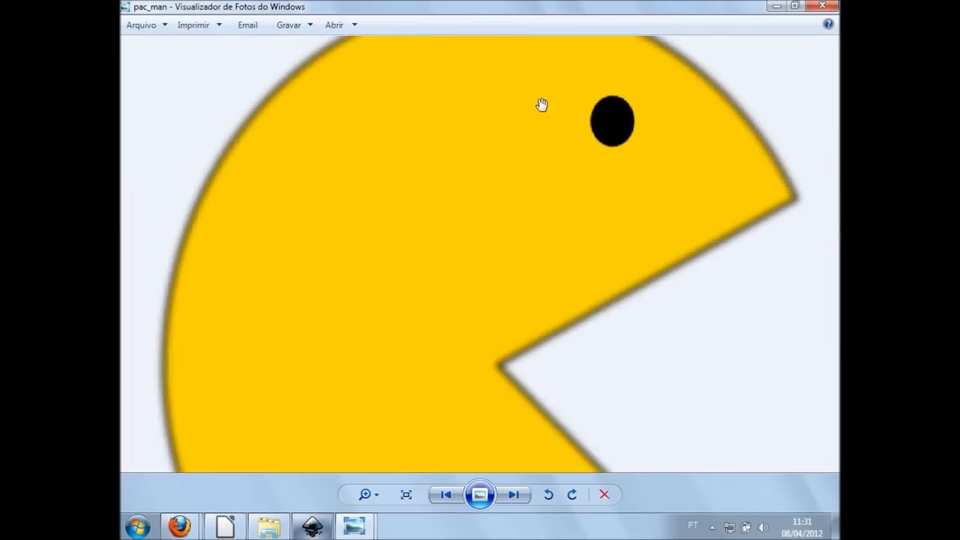